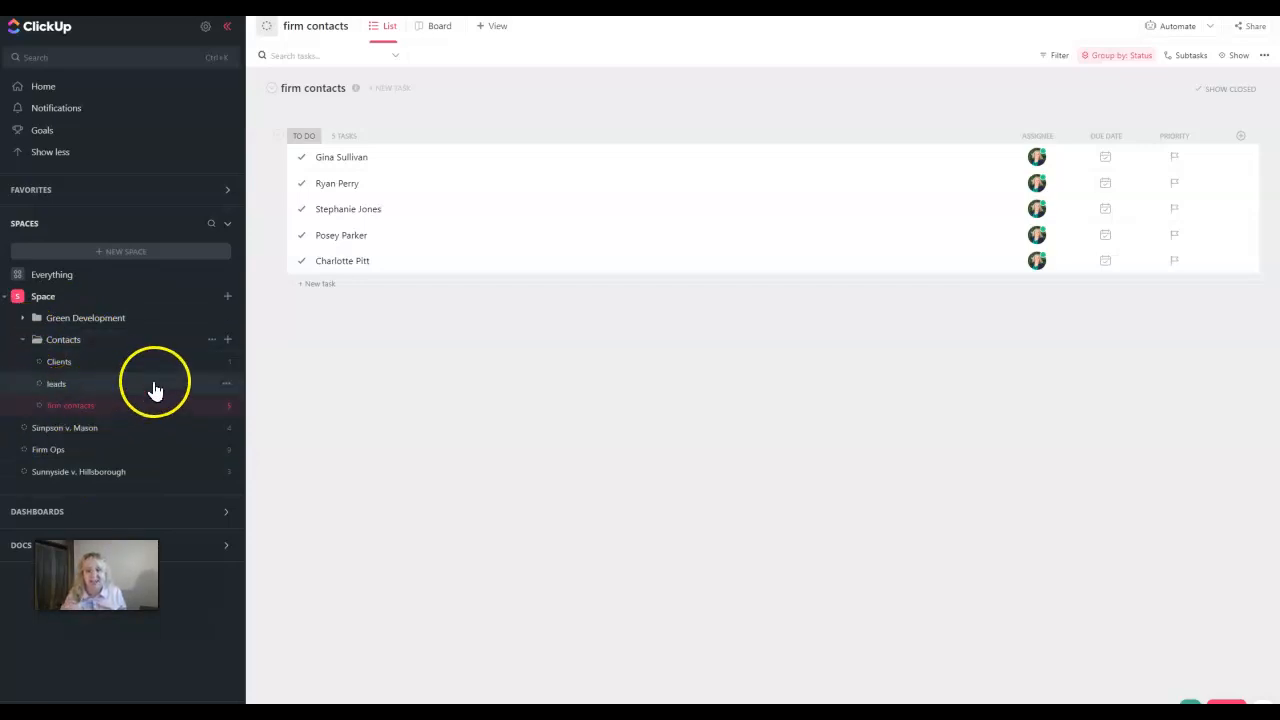
Expand the Contacts folder and open the Clients list to start adding a column
click(20, 343)
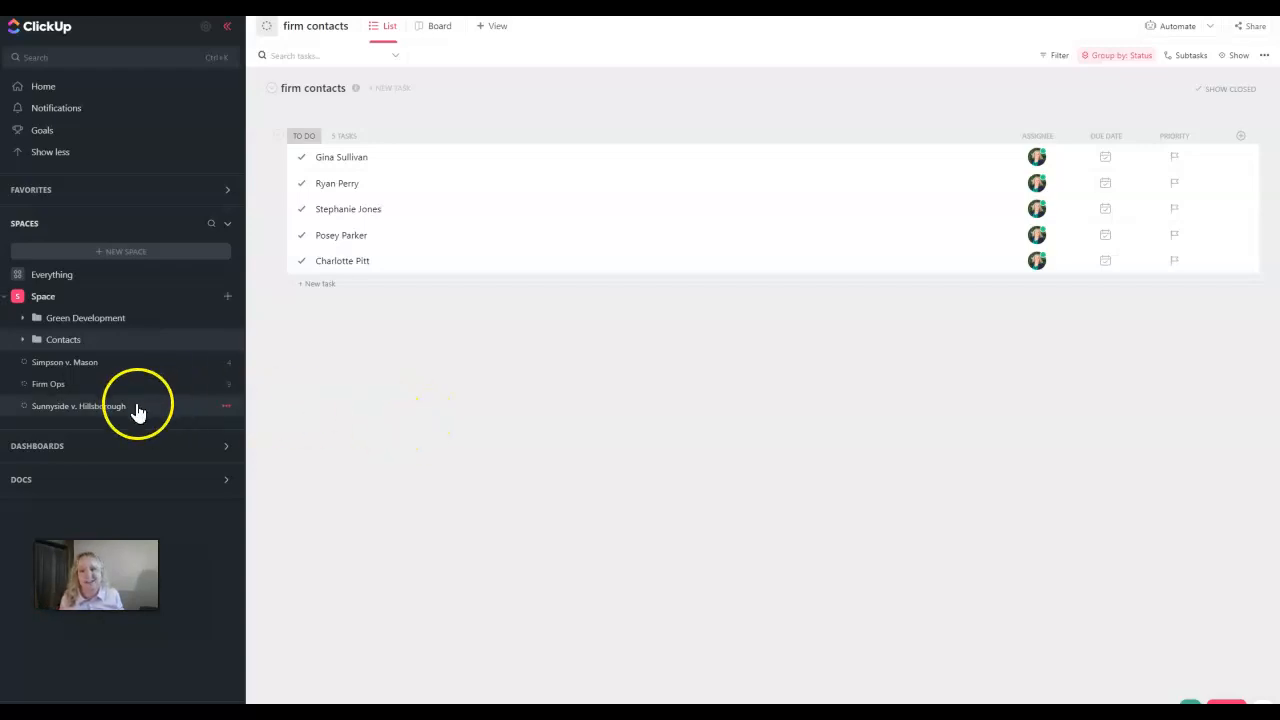
click(23, 341)
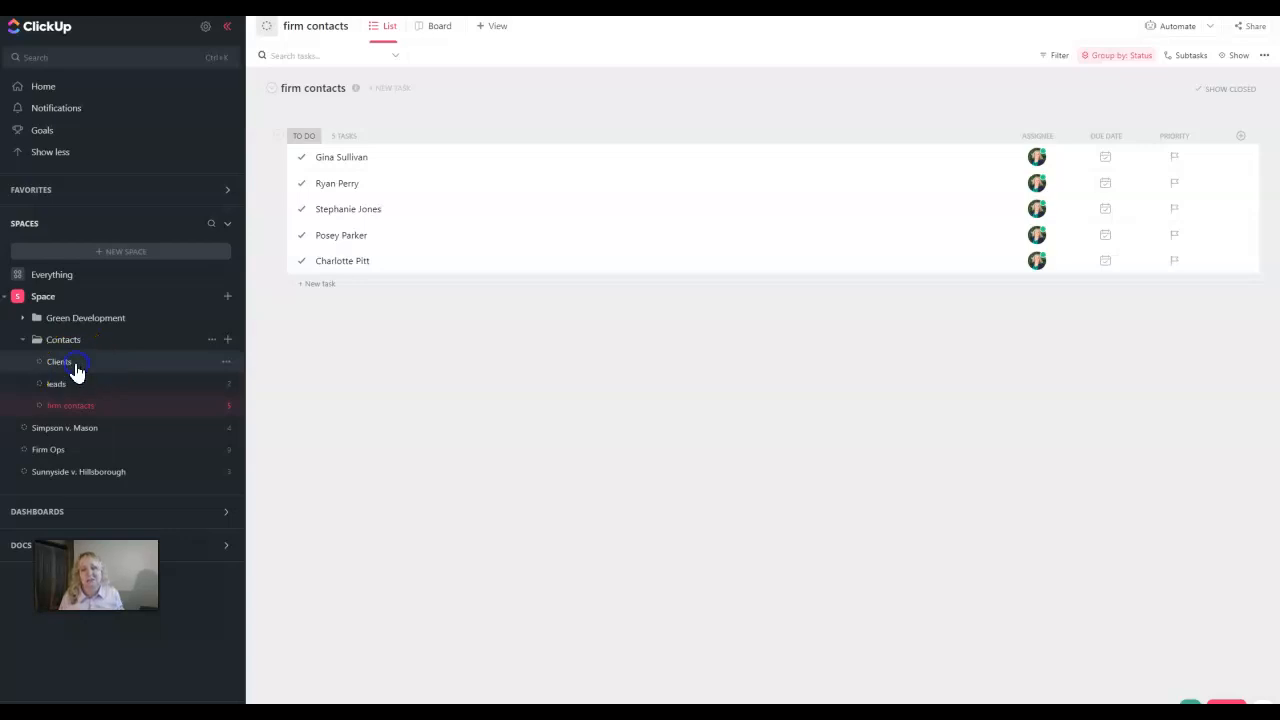
click(75, 370)
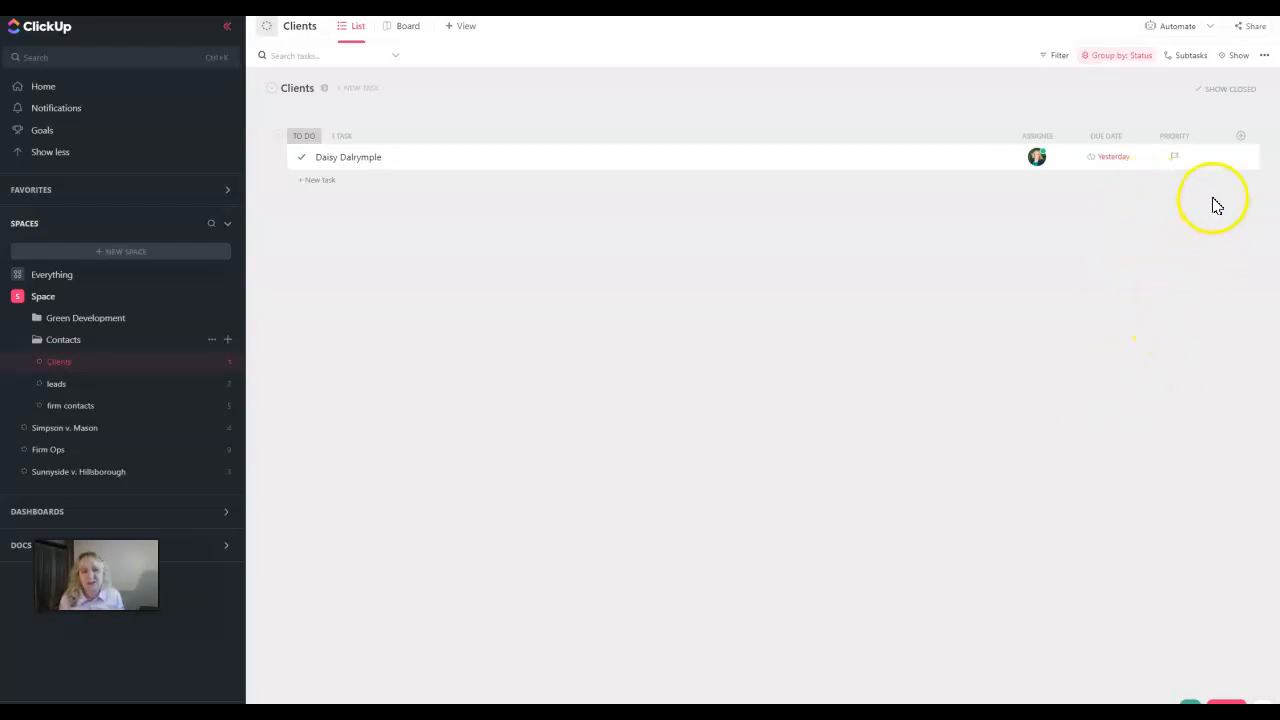
click(1240, 136)
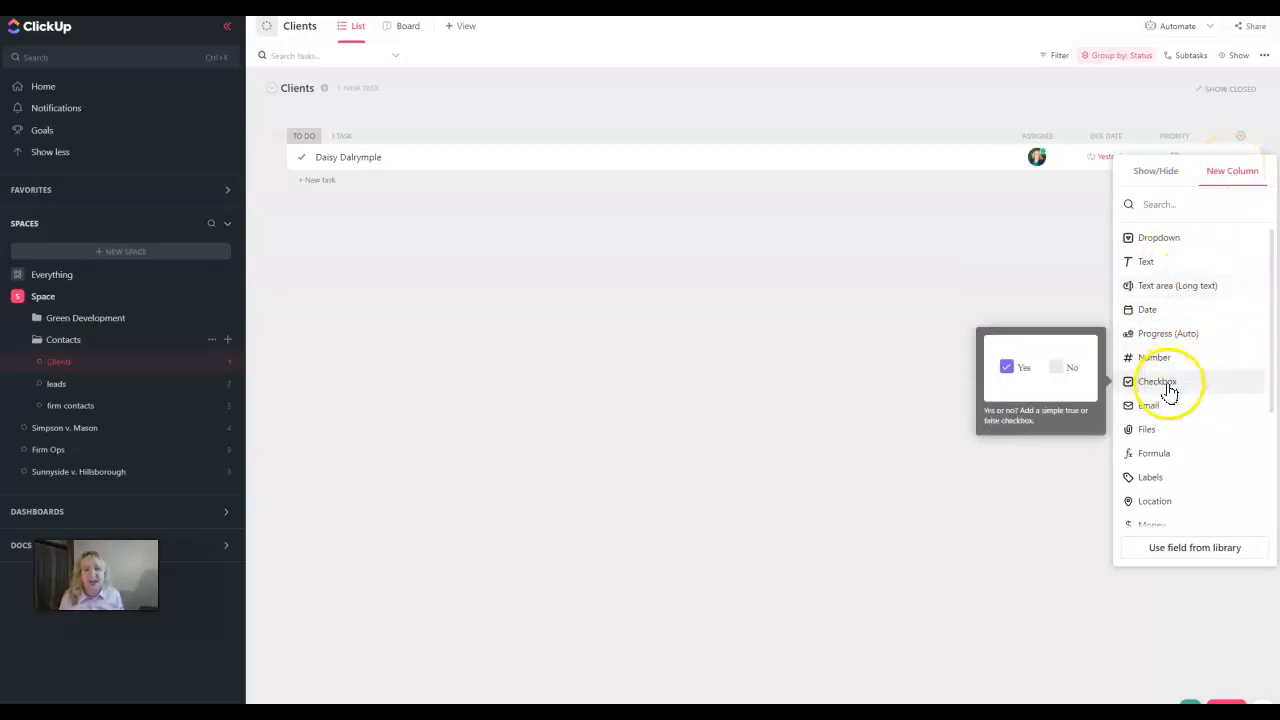
Create a Phone-type column named 'Phone Number' in the Clients list
scroll(1172, 477, down, 2)
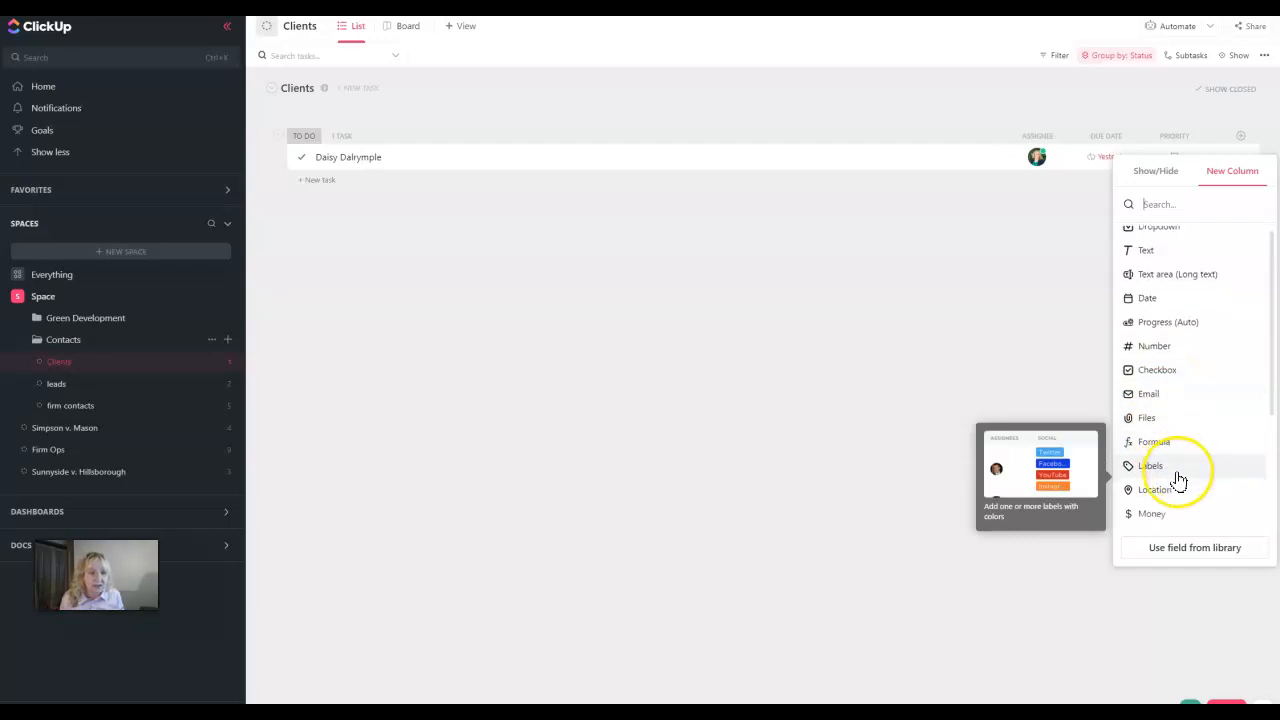
click(1171, 487)
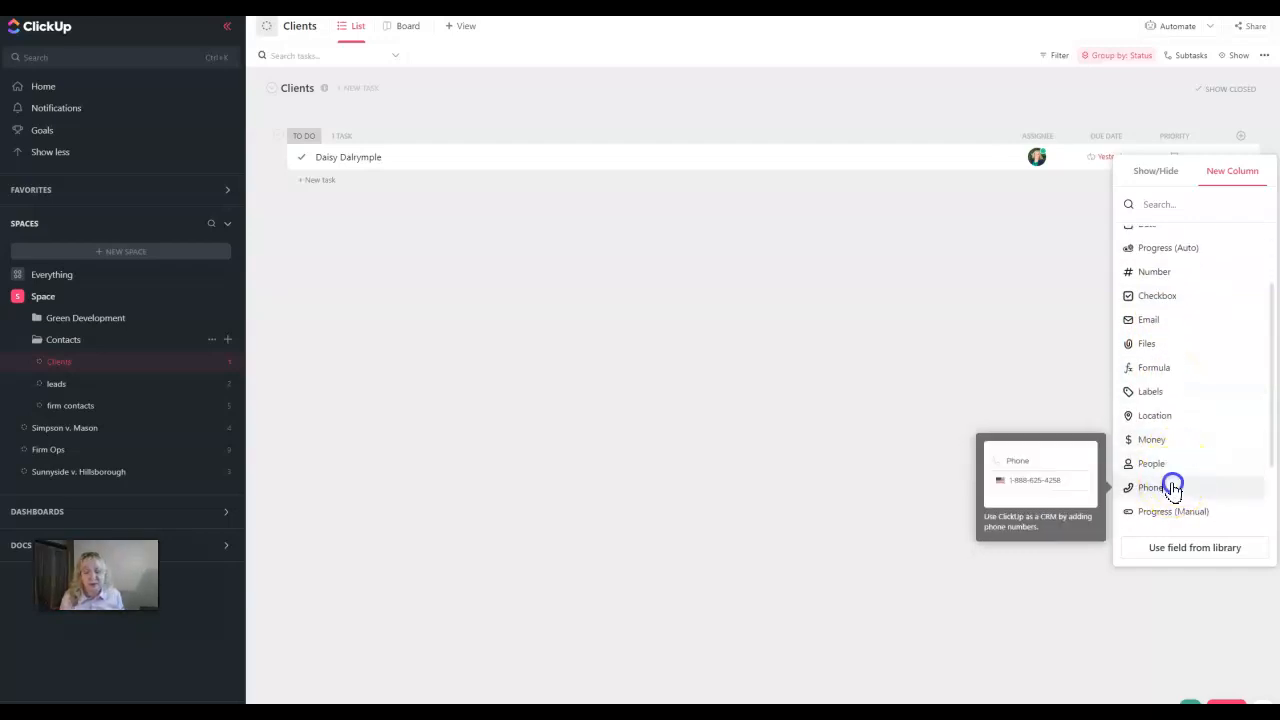
text(Phone Number)
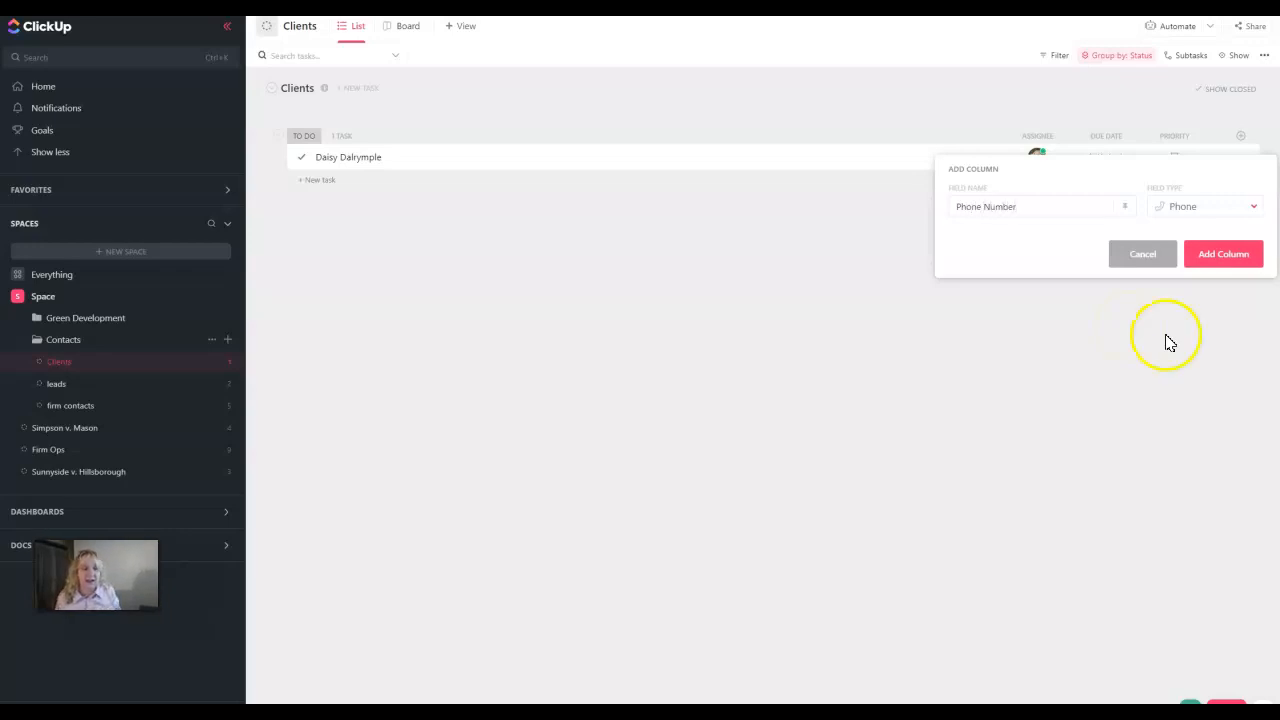
click(1217, 253)
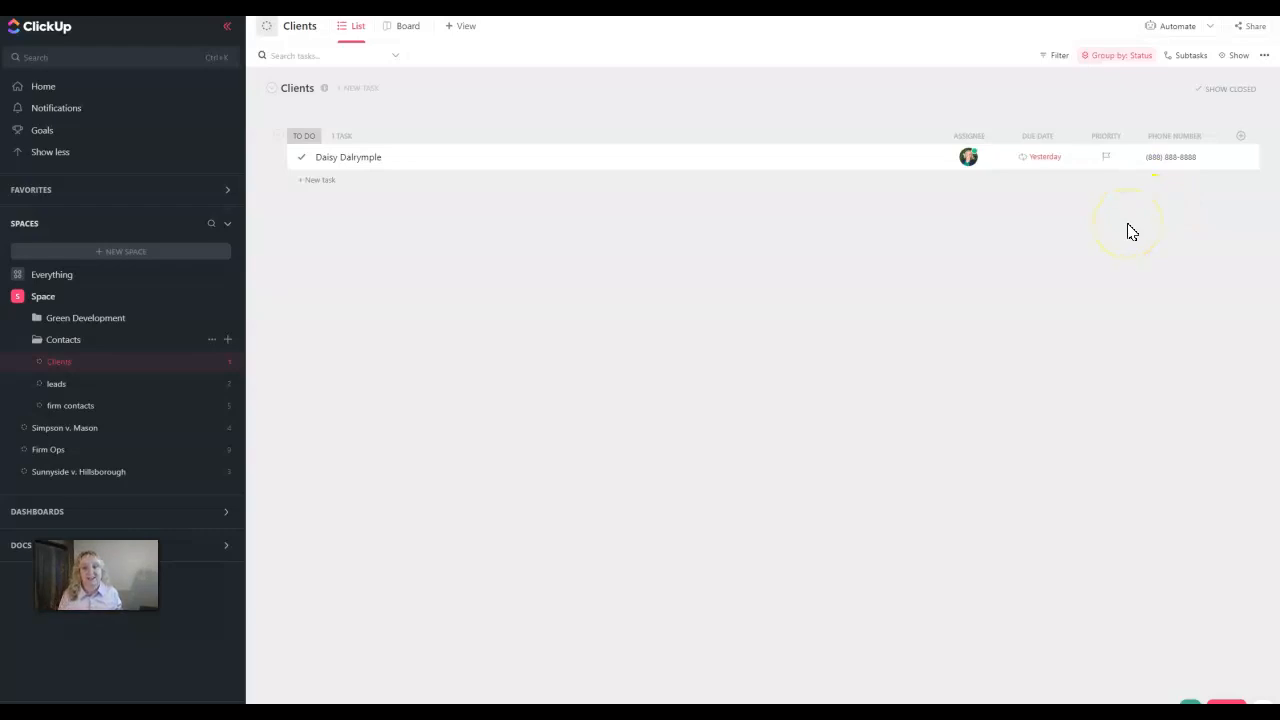
Add two new client tasks to the Clients list
click(328, 184)
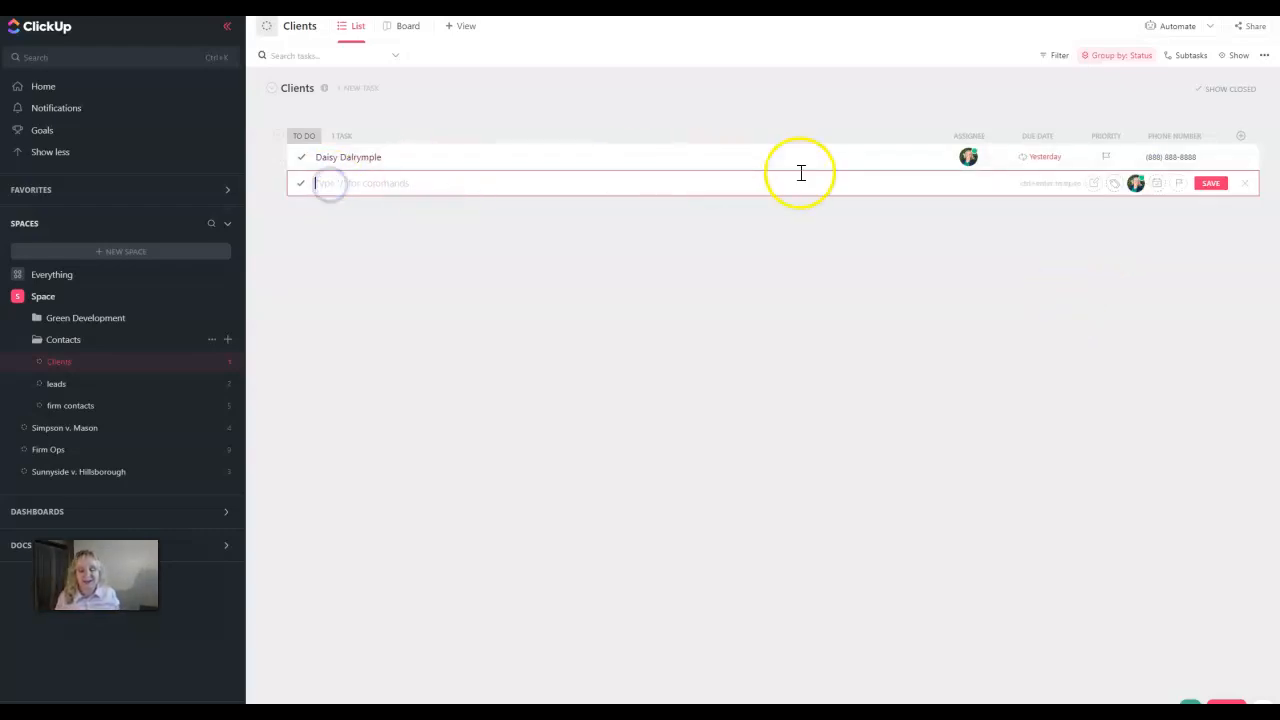
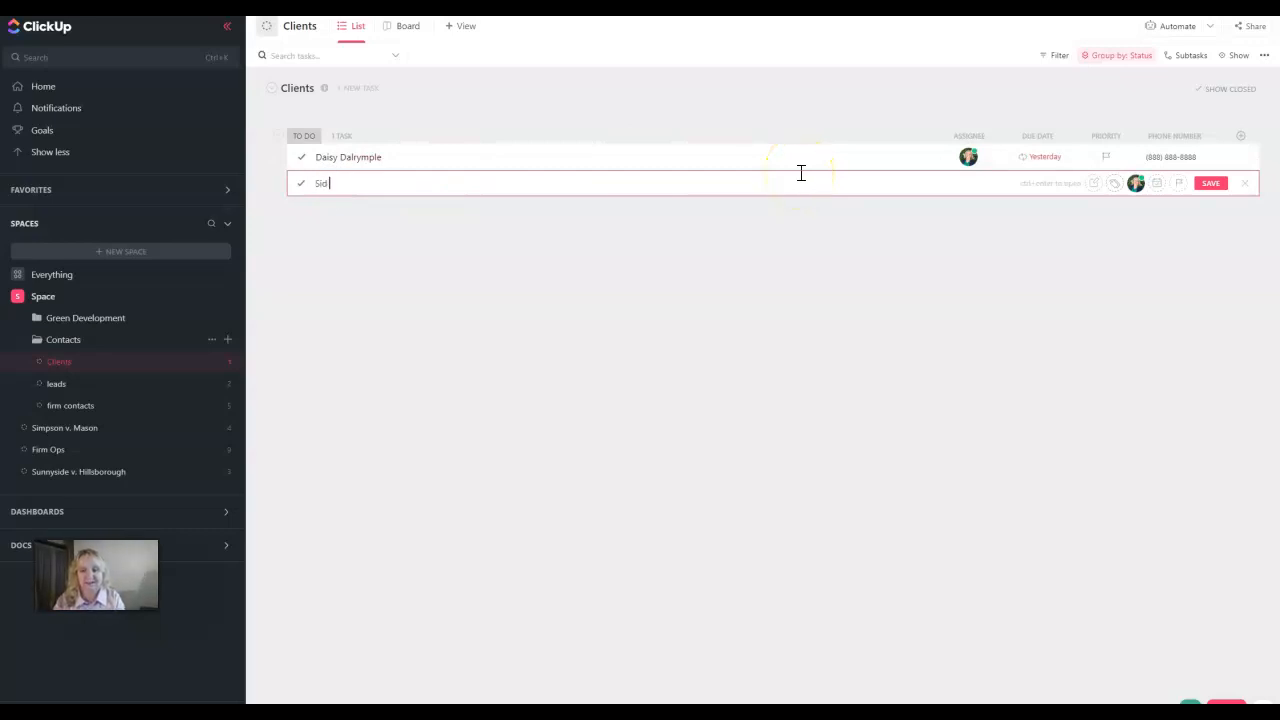
key(Return)
text(Can)
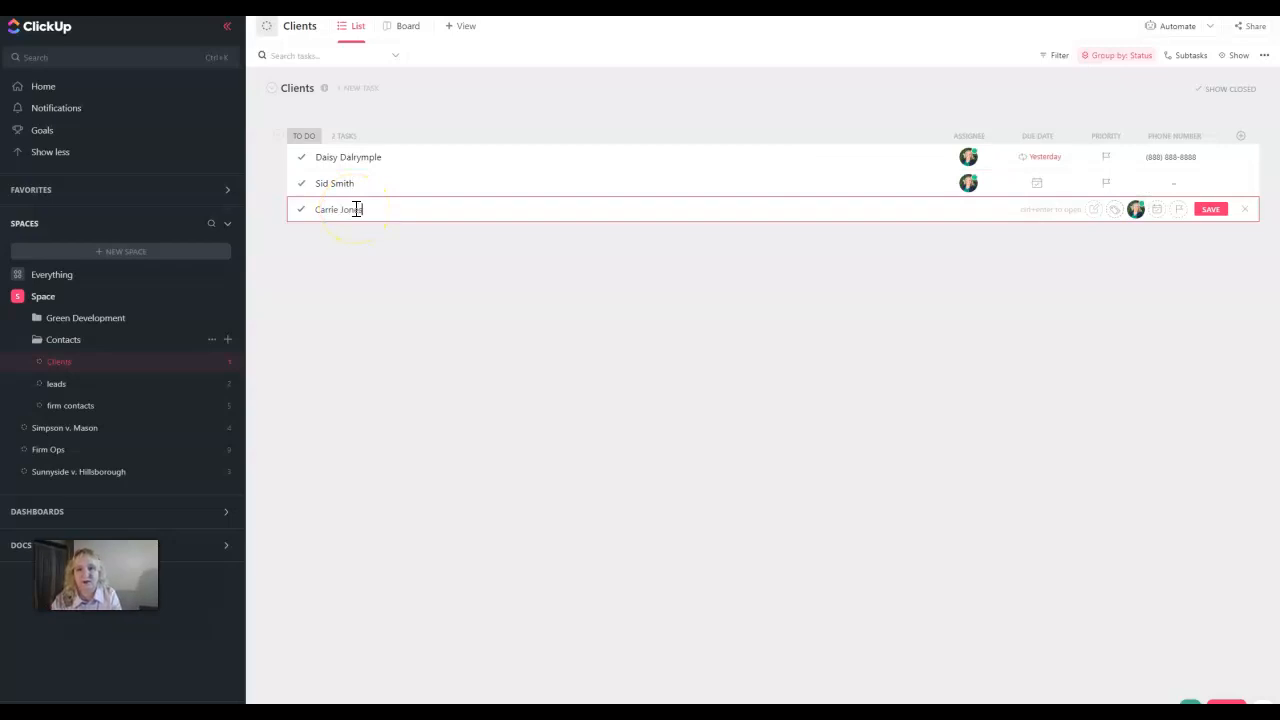
key(Return)
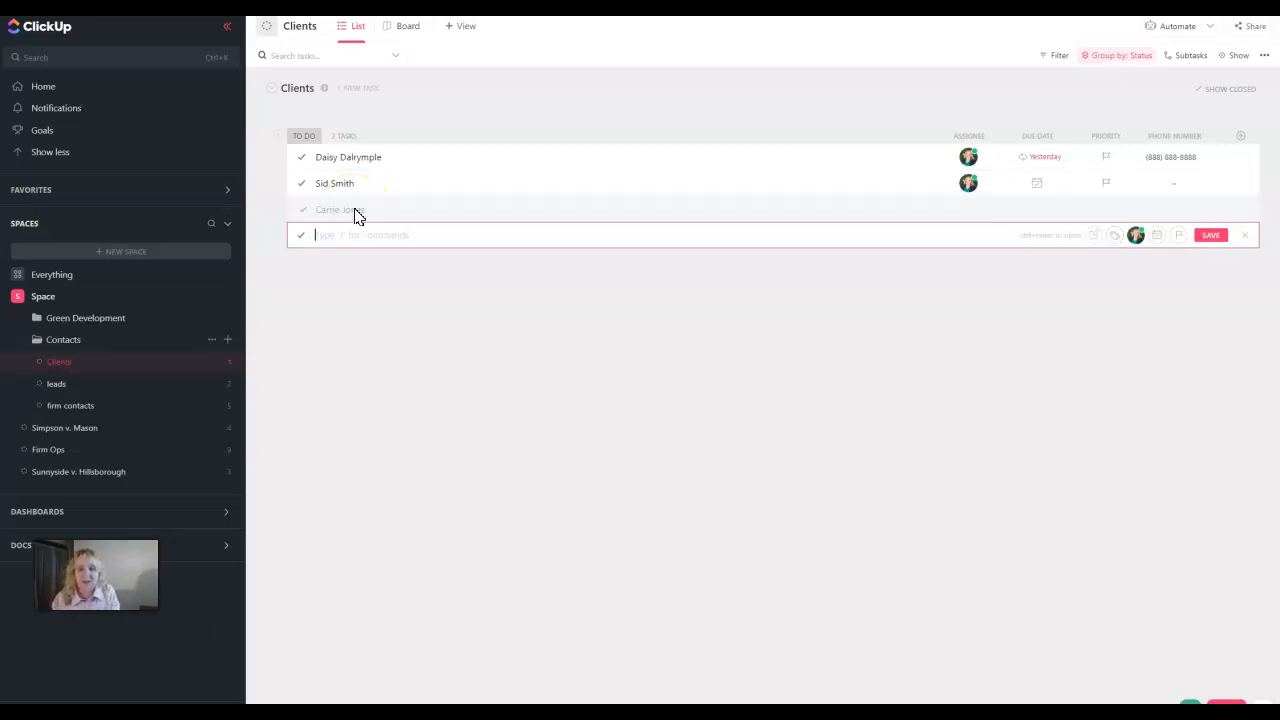
Enter phone numbers for the second and third clients in the Phone Number column
click(1187, 178)
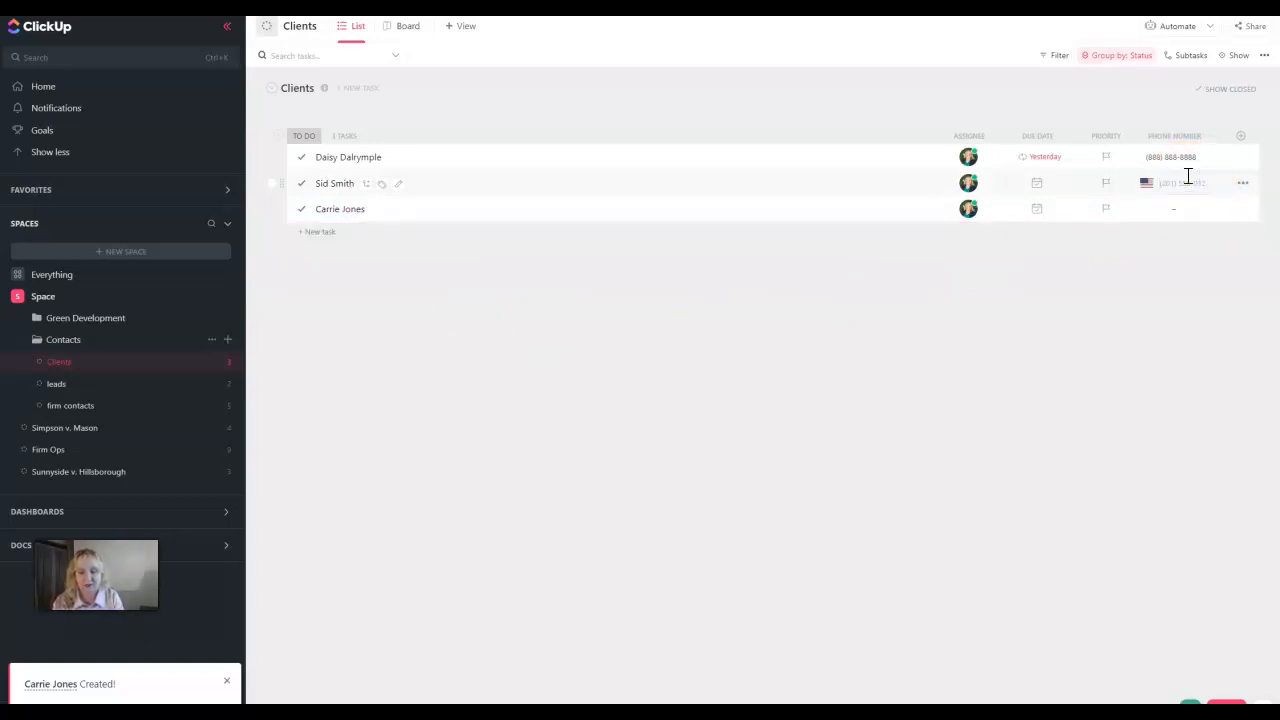
text(7145555555)
key(Return)
click(1189, 217)
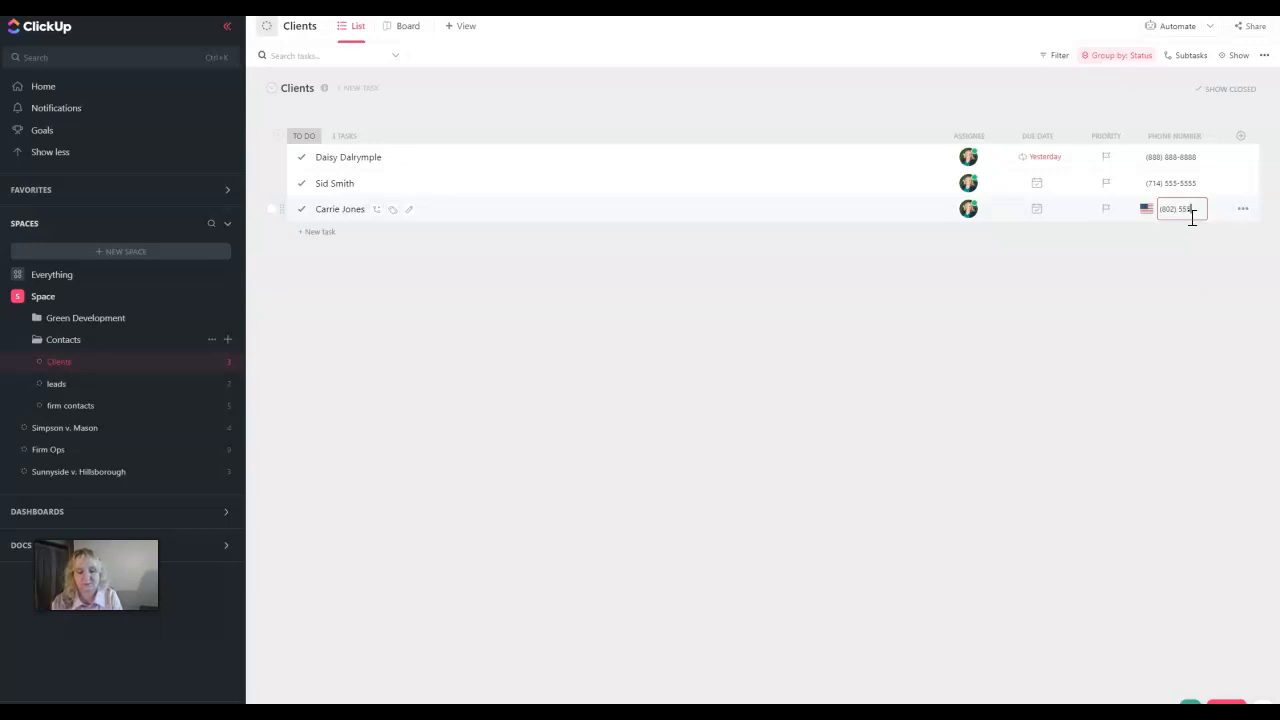
key(Return)
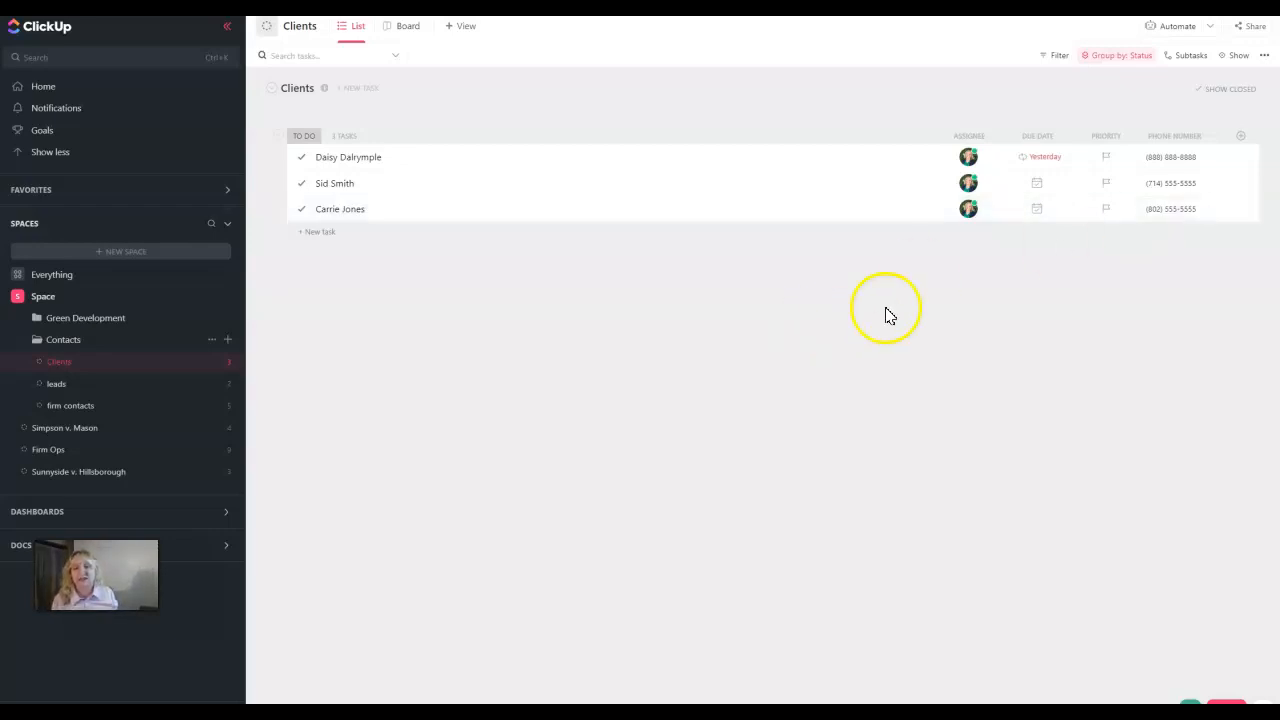
In the leads list, add a Phone-type column named 'Phone'
click(62, 395)
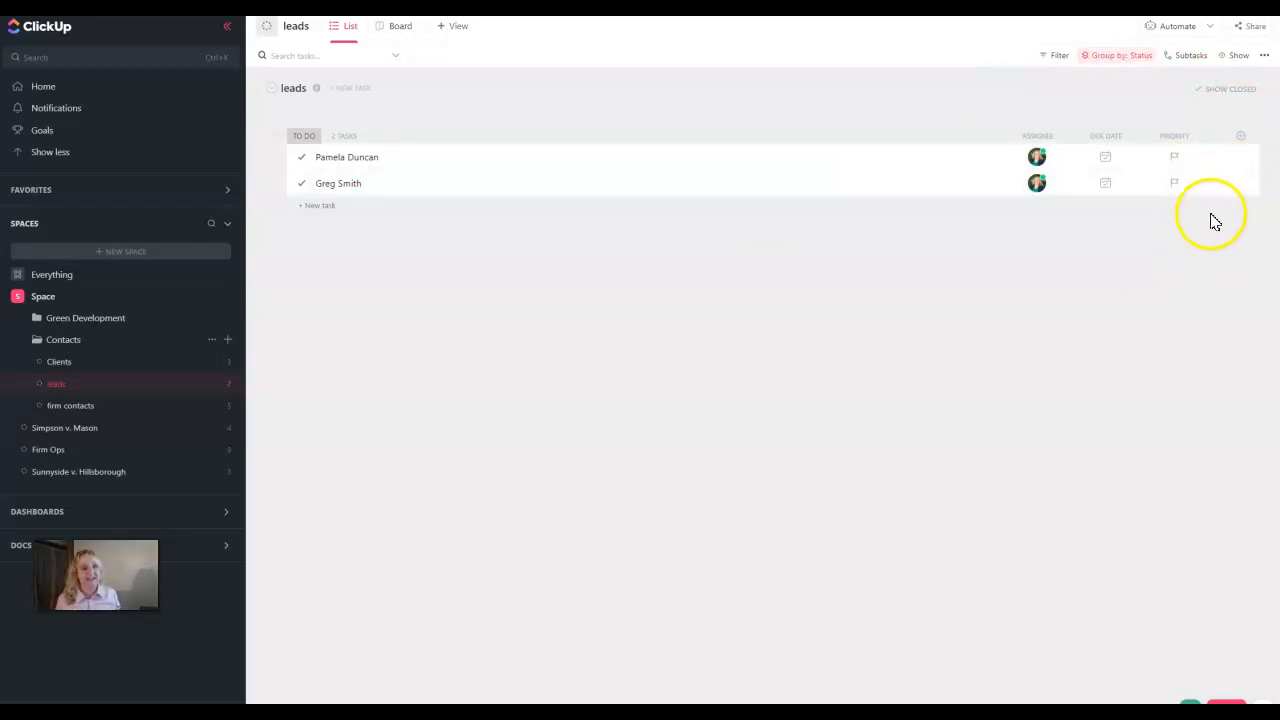
click(1240, 137)
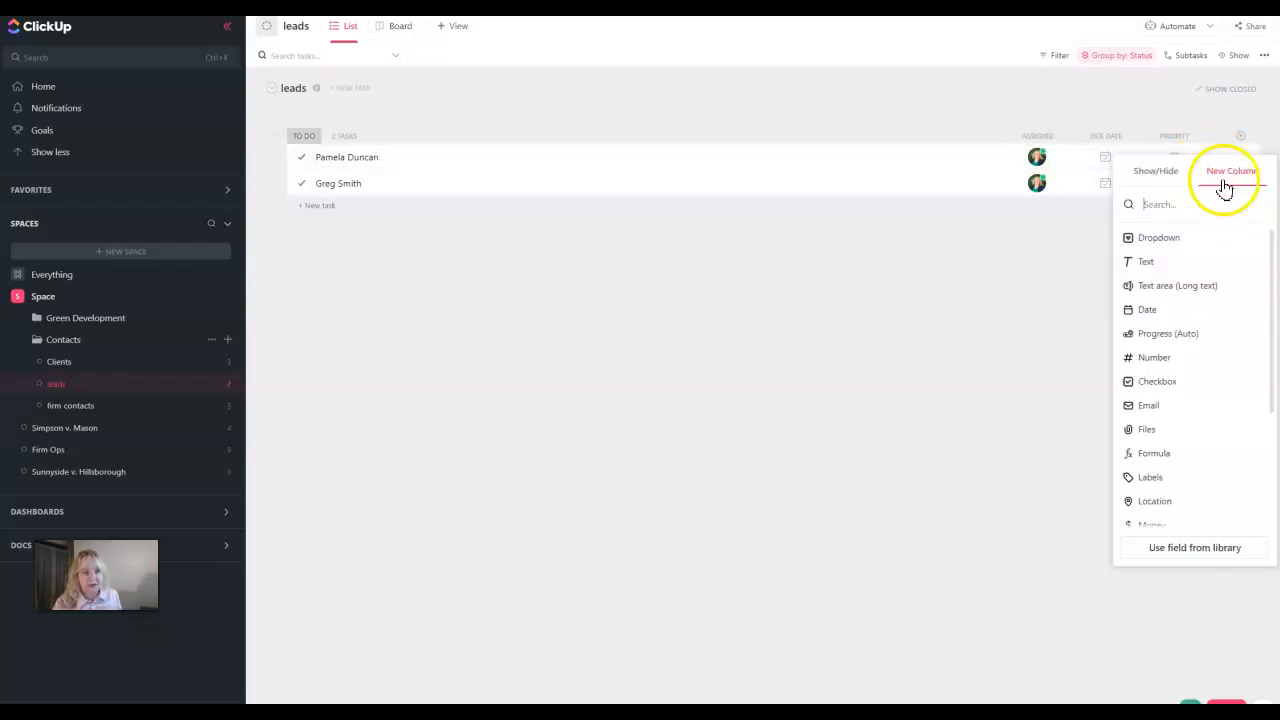
scroll(1196, 475, down, 2)
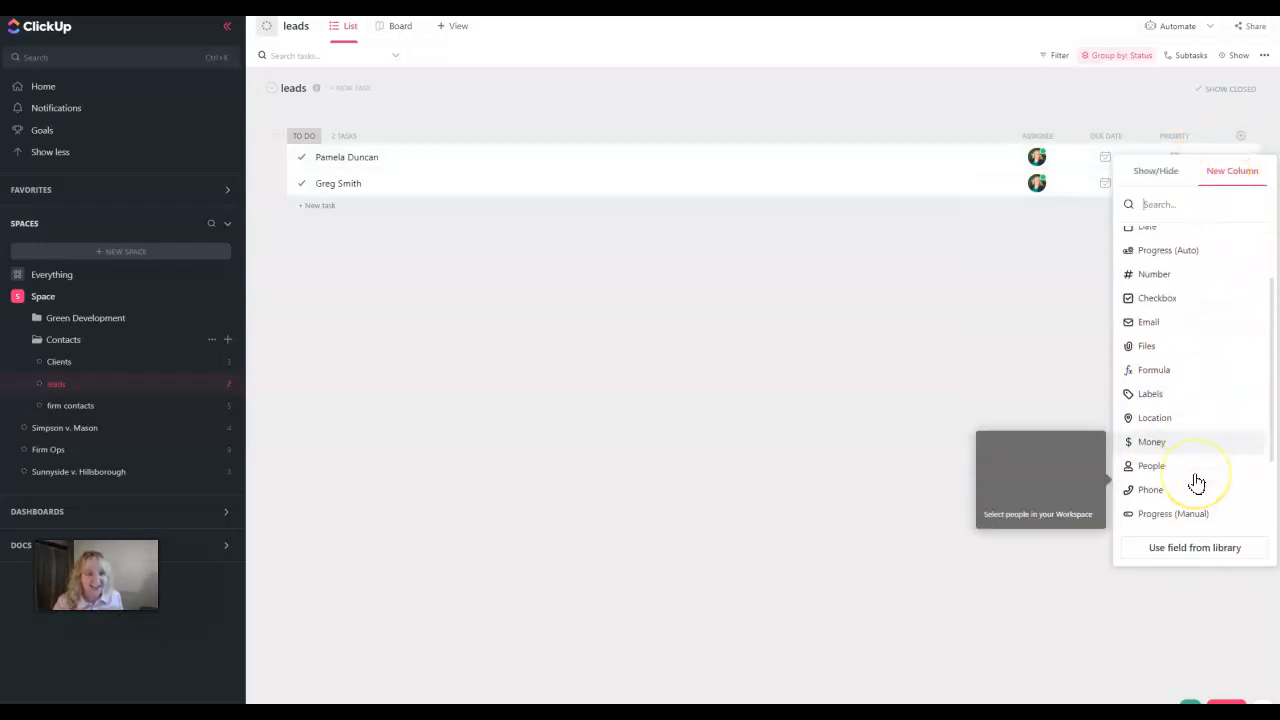
click(1193, 458)
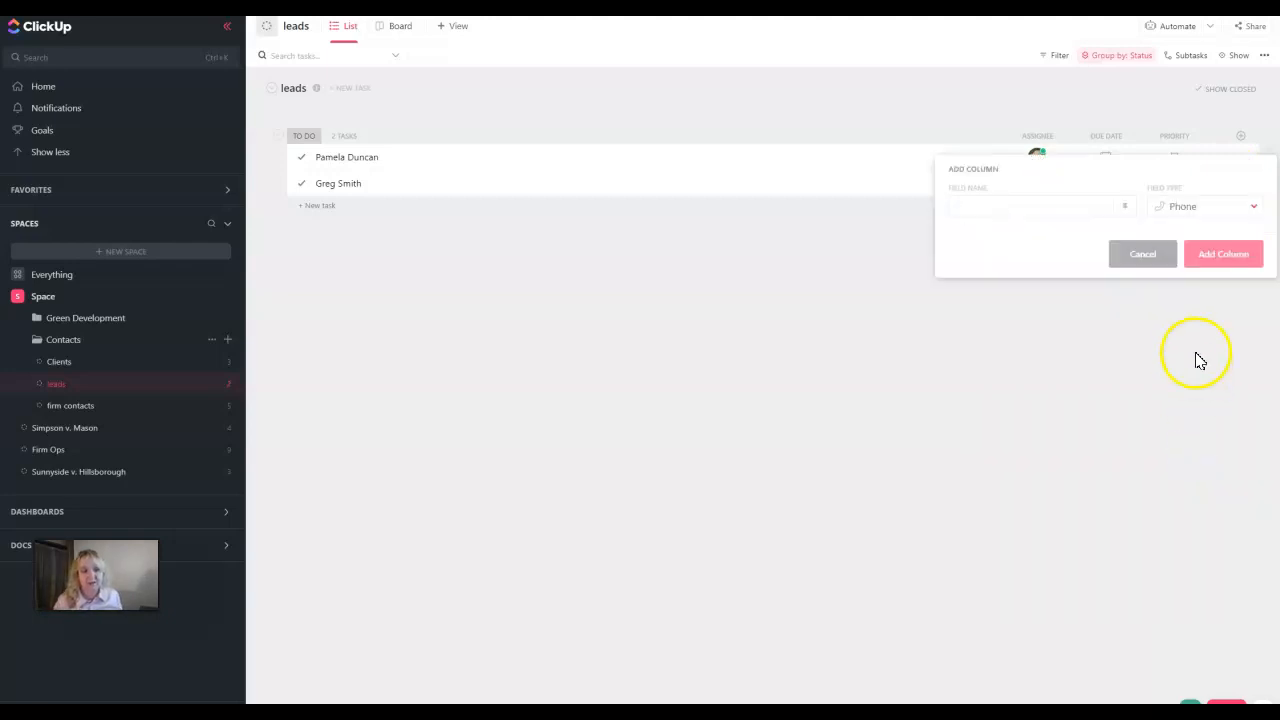
text(Phone)
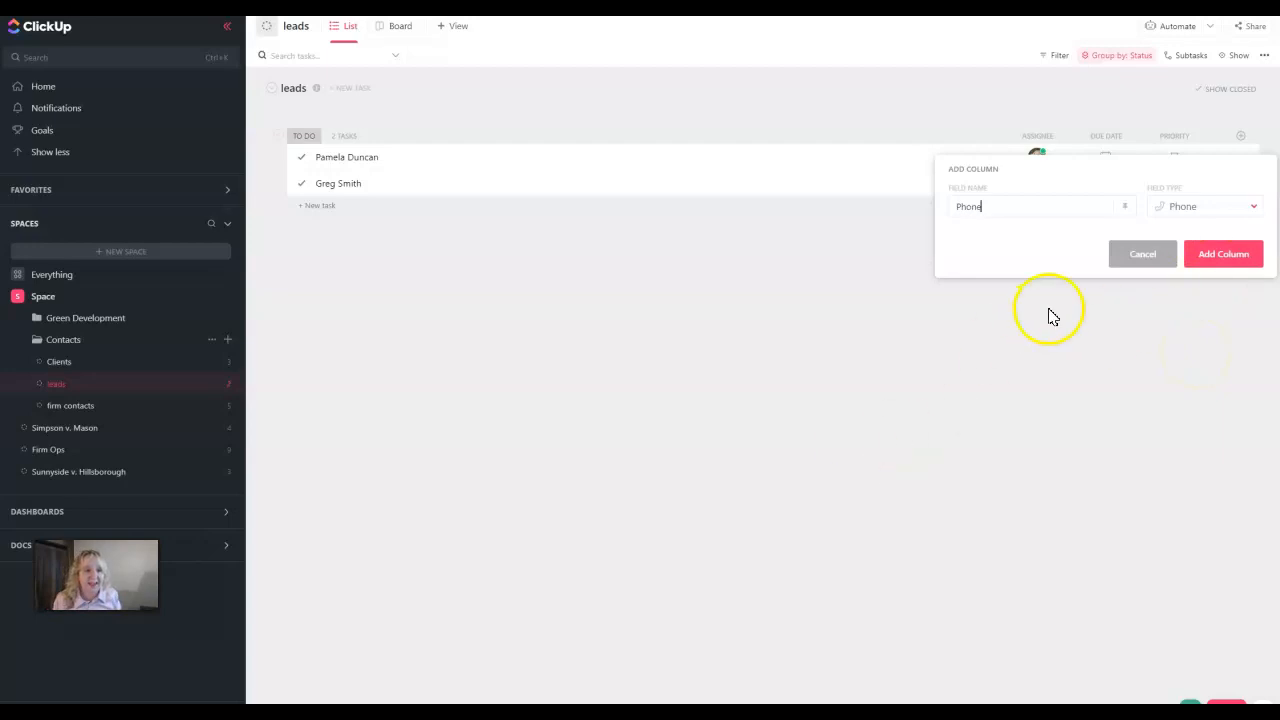
click(1222, 252)
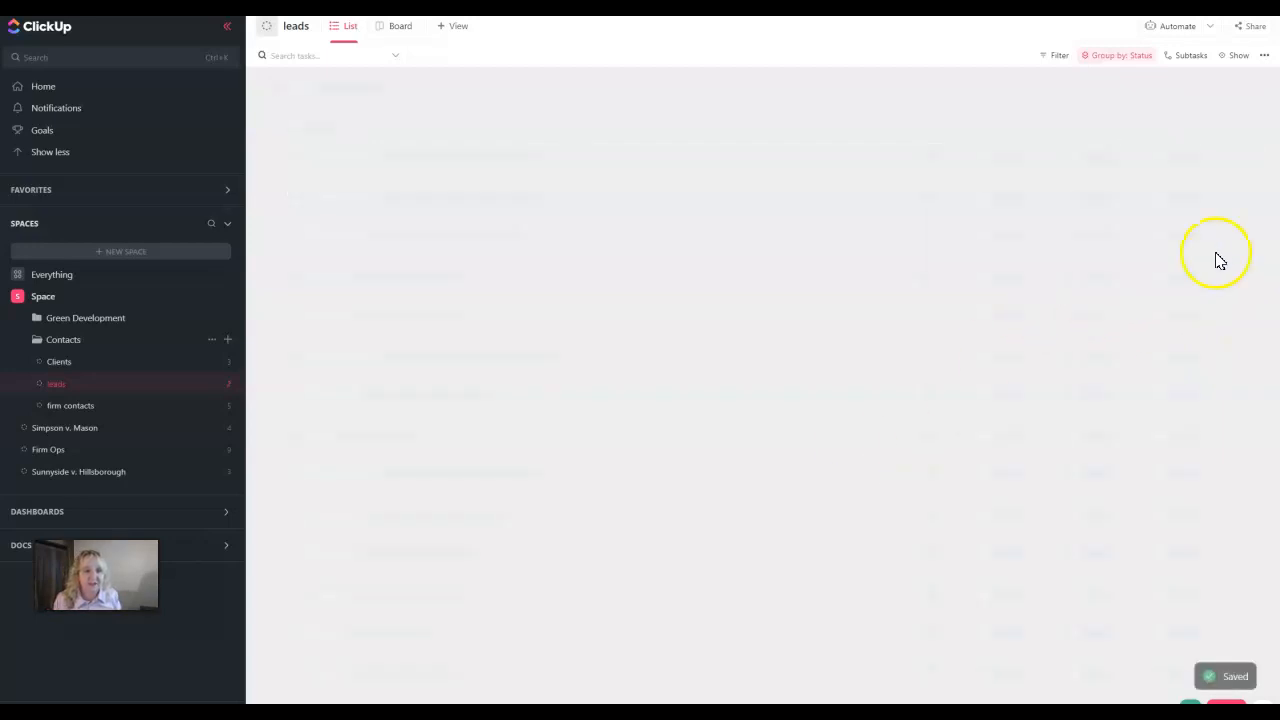
Fill in the phone numbers for both leads
click(1176, 158)
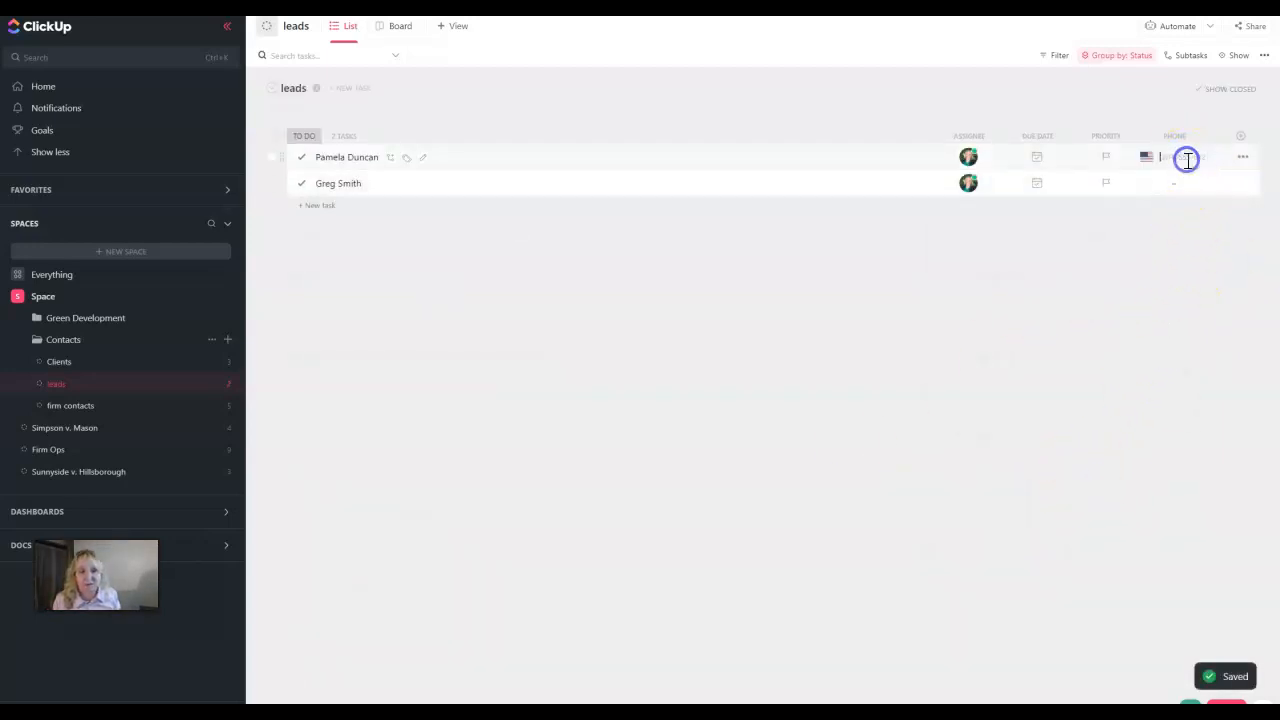
click(720, 525)
click(1186, 157)
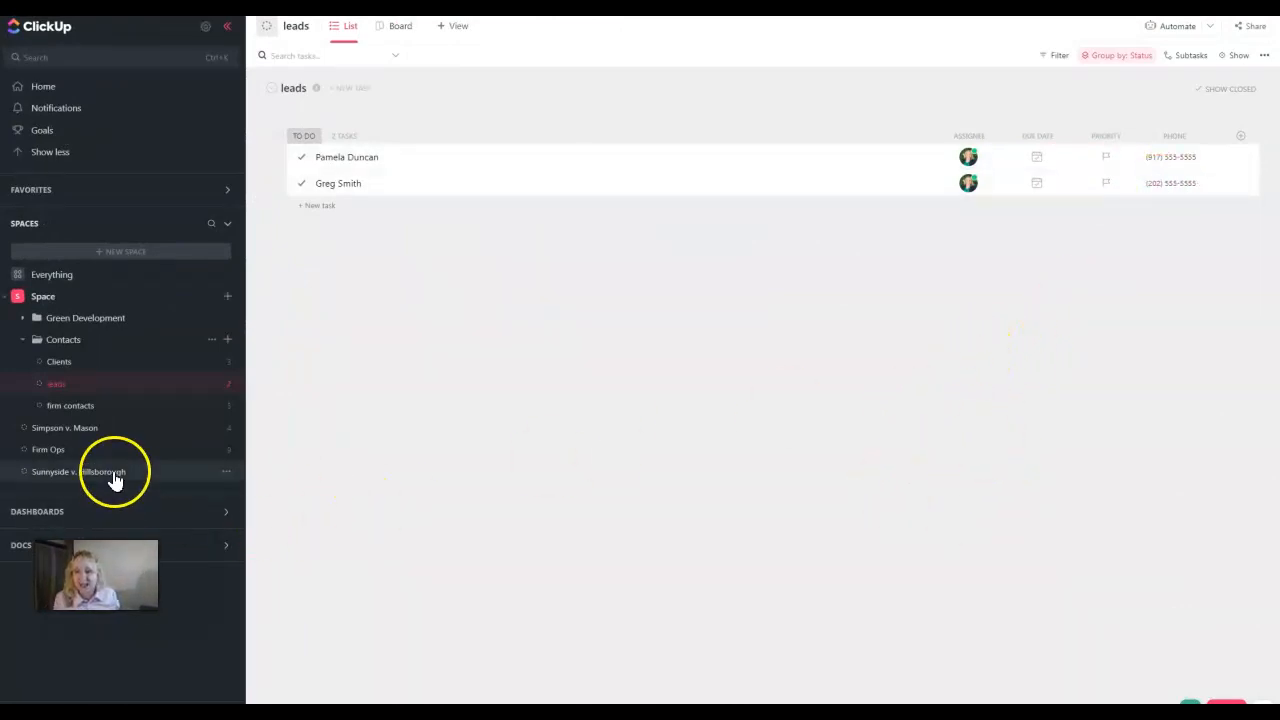
Add a Phone-type column named 'Phone No.' to the firm contacts list
click(56, 410)
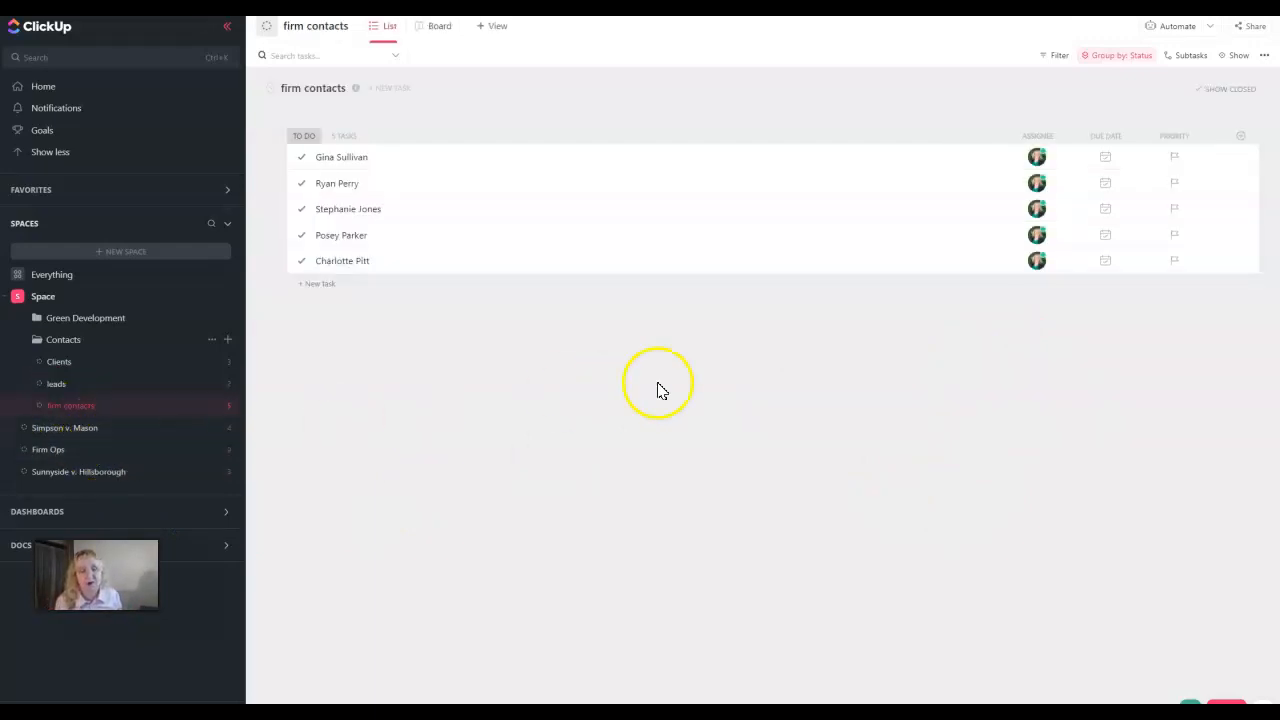
click(1240, 135)
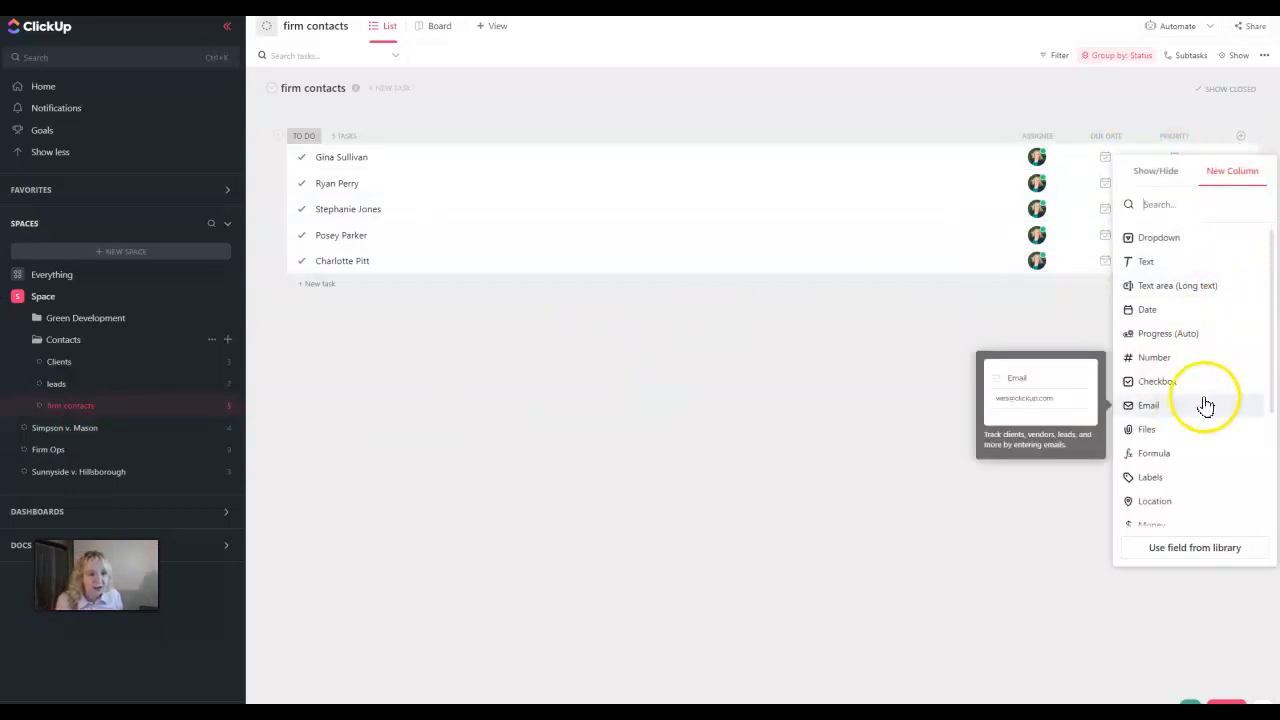
scroll(1203, 410, down, 2)
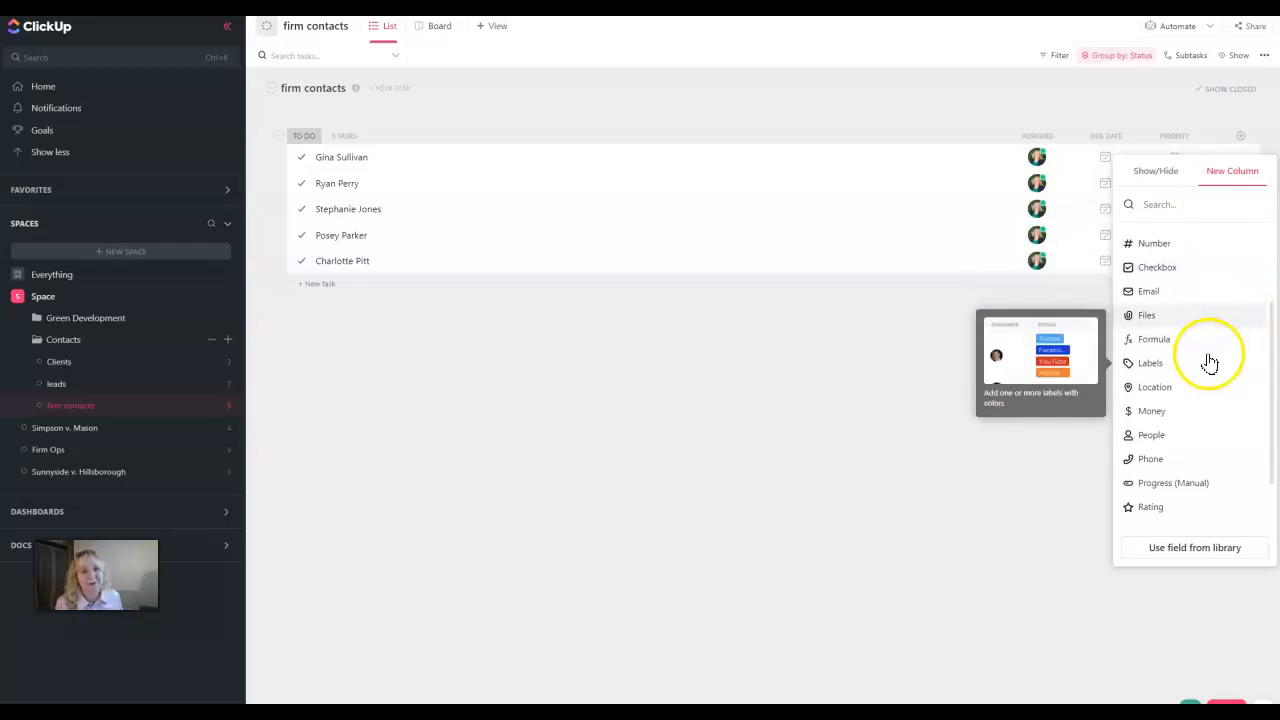
click(1160, 459)
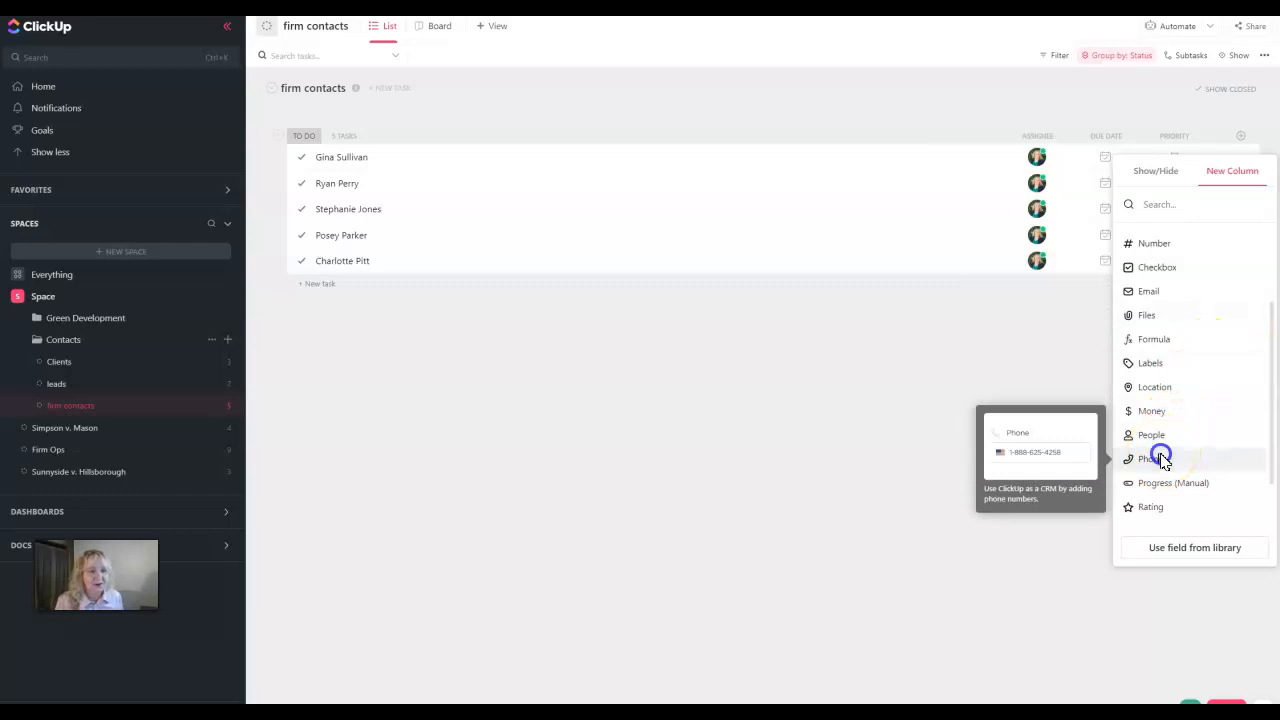
text(P)
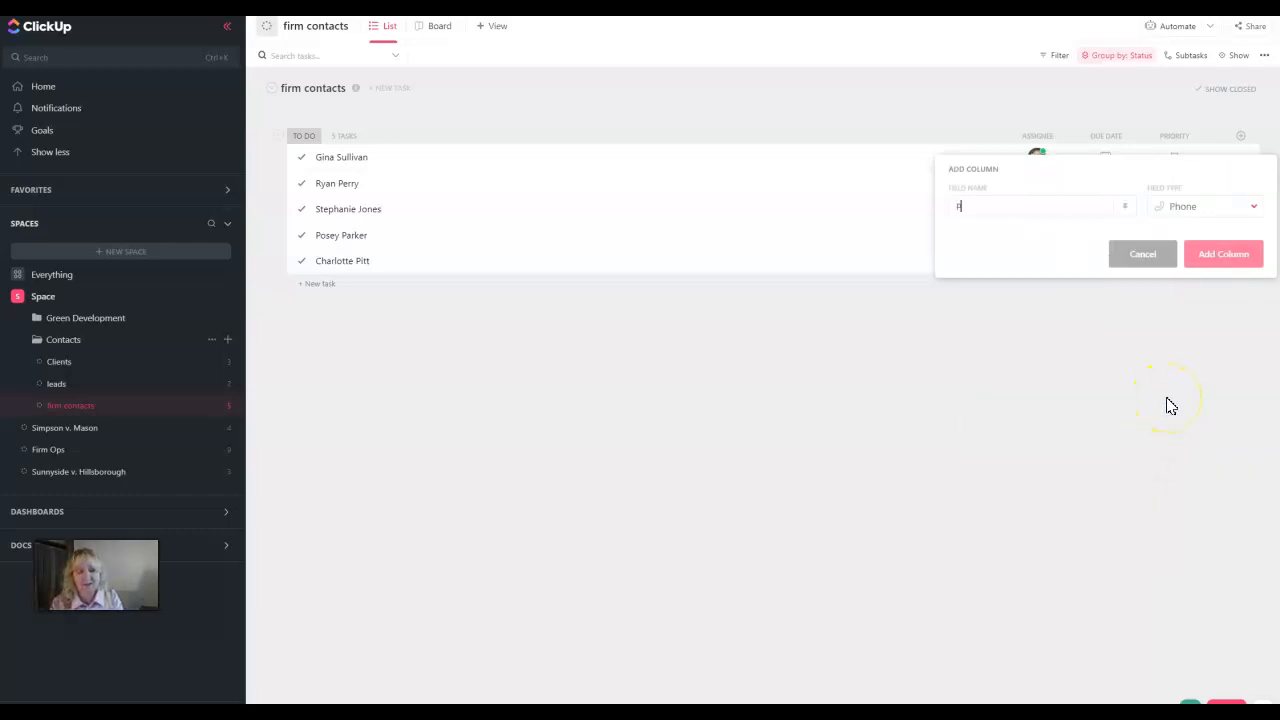
text(hon)
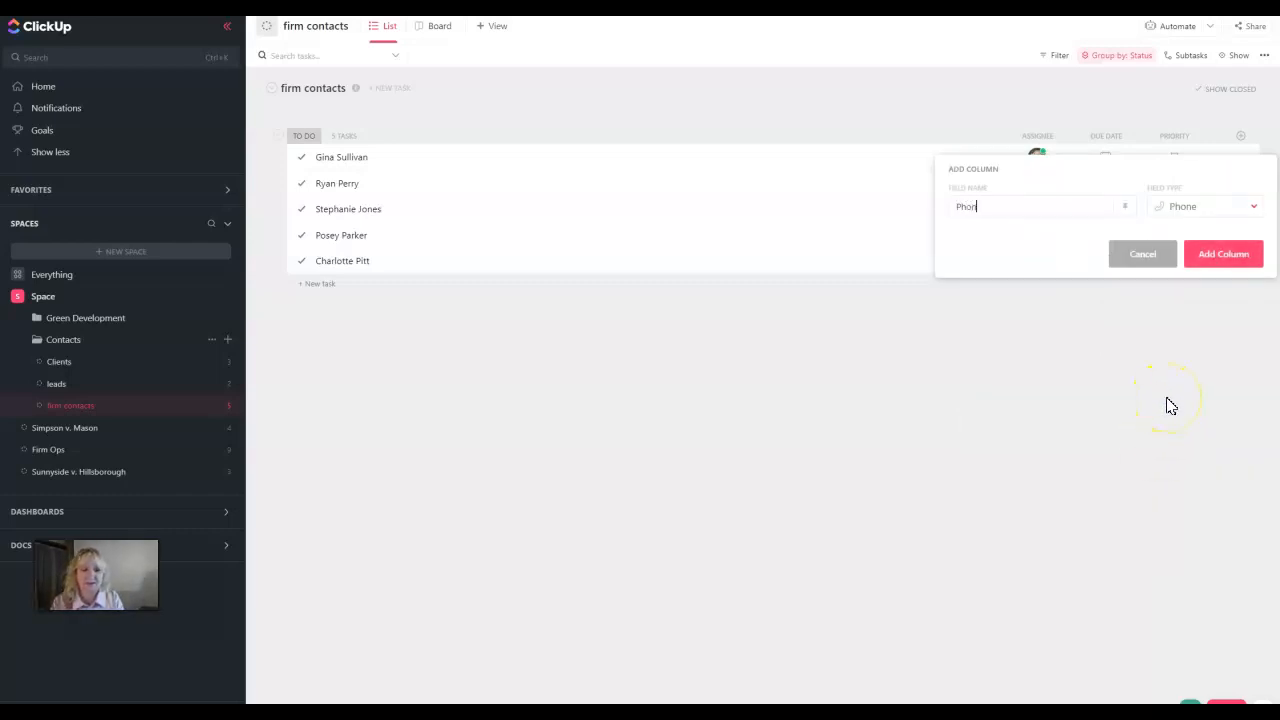
text(e No.)
click(1208, 262)
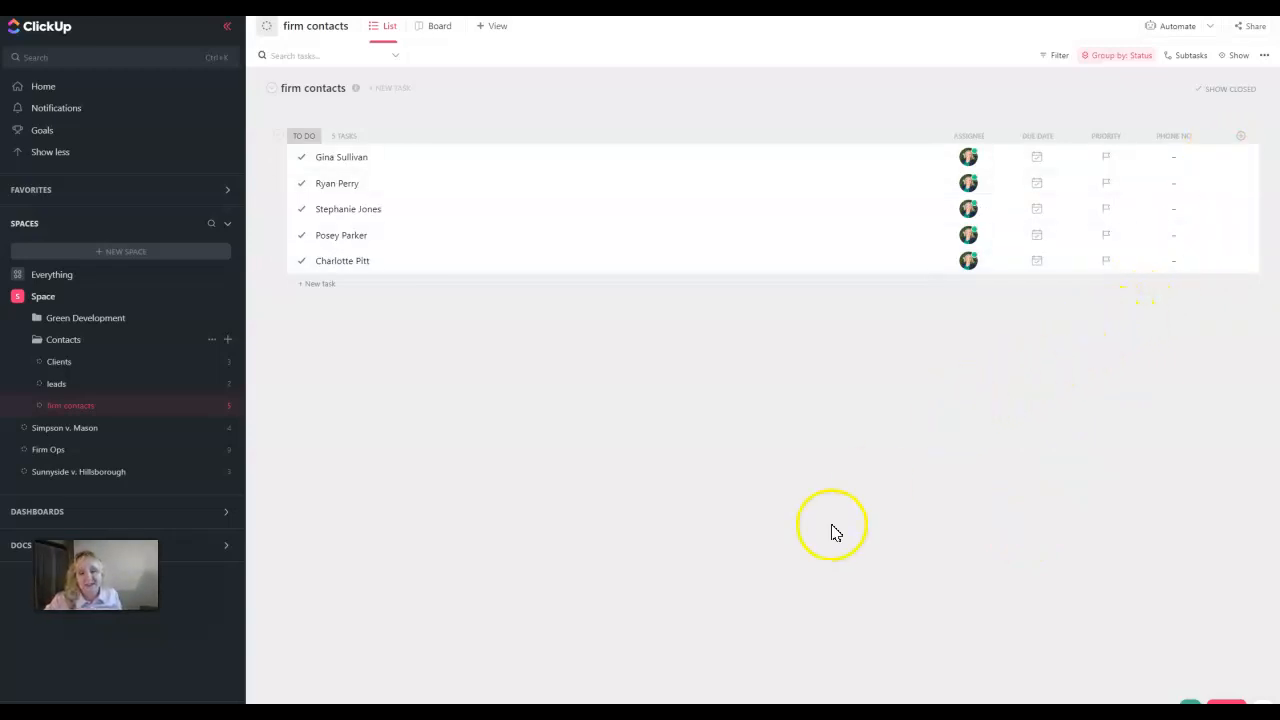
Drag the first lead from the leads list onto the Clients list
click(61, 389)
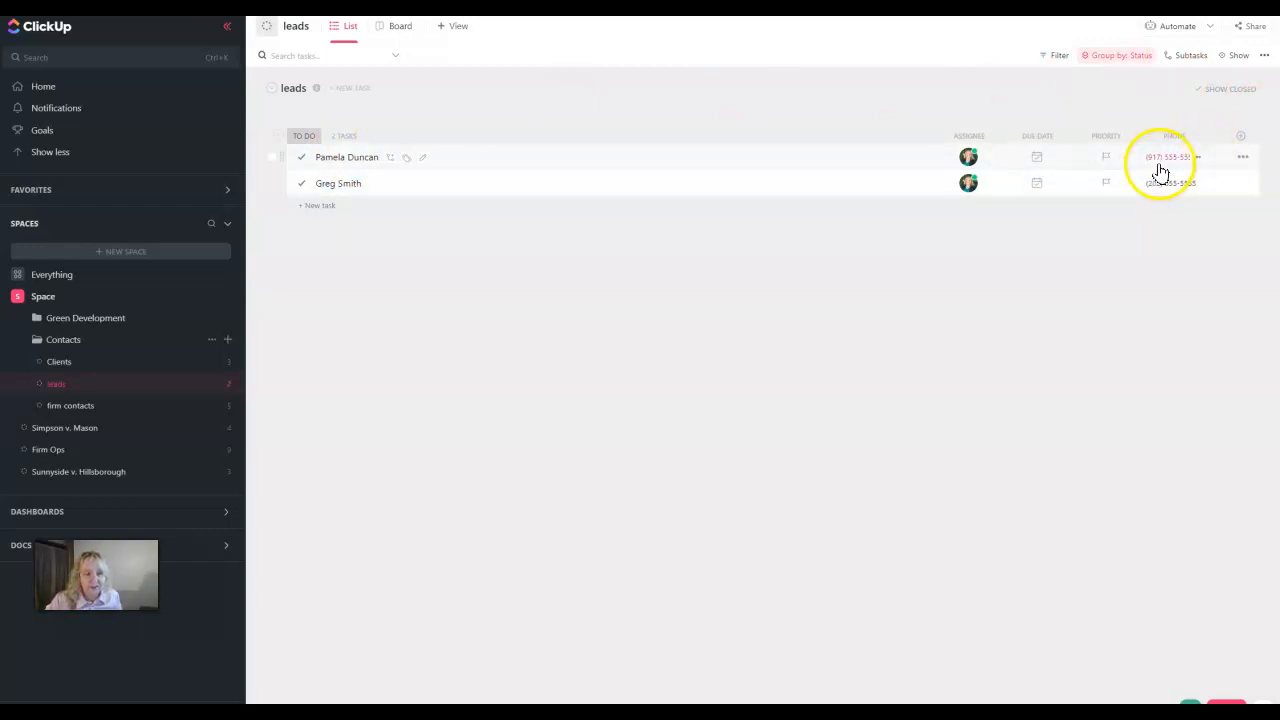
drag(346, 155, 78, 375)
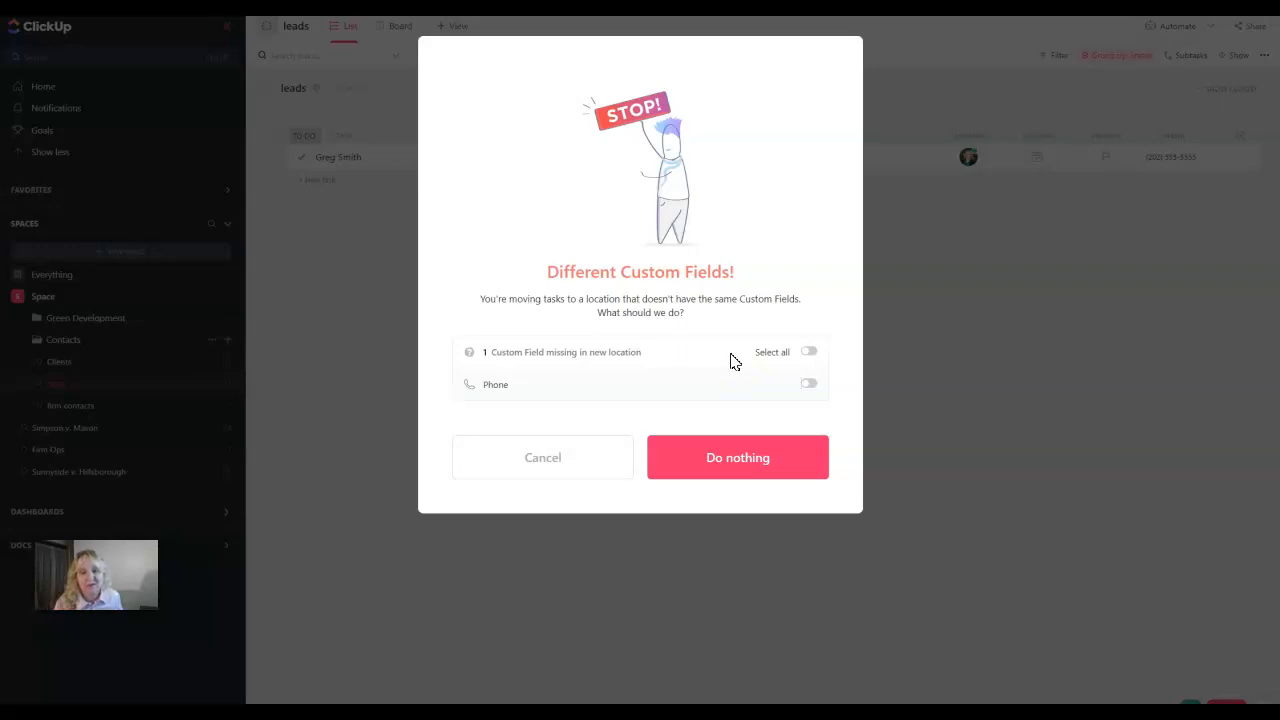
Move the lead with 'Do nothing' for custom fields, view Clients' four tasks, then return to leads
click(737, 459)
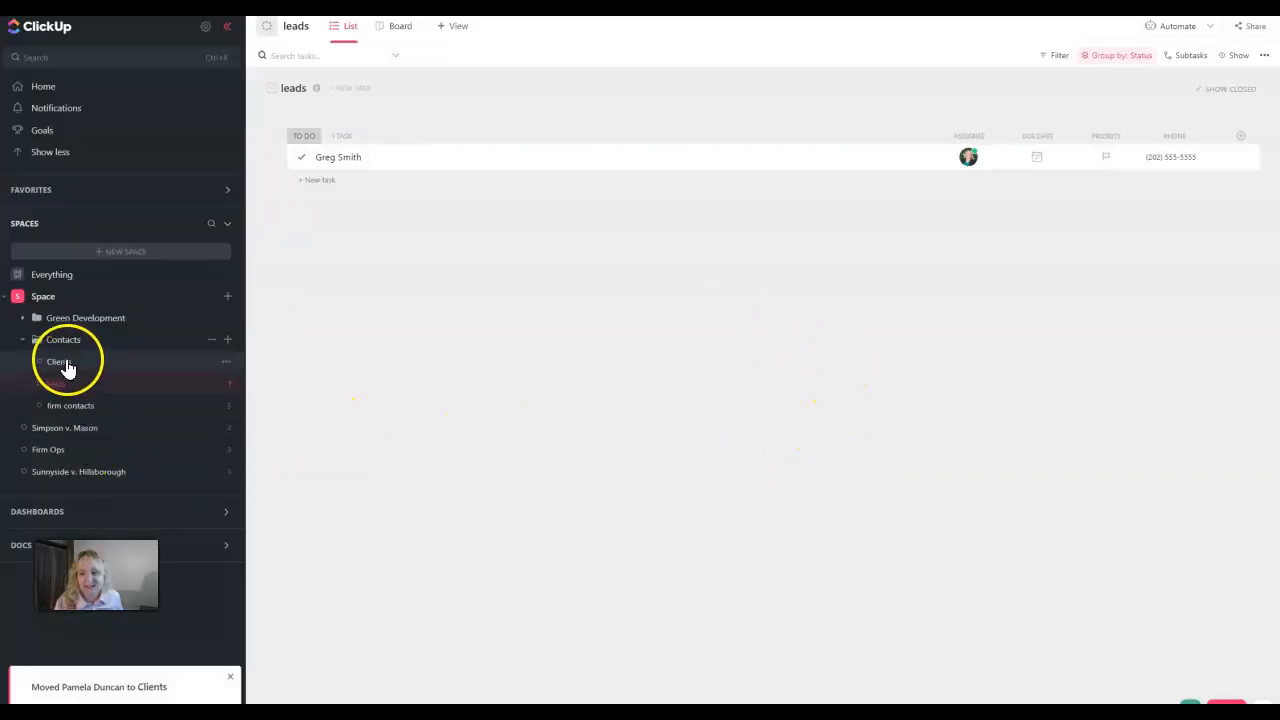
click(65, 366)
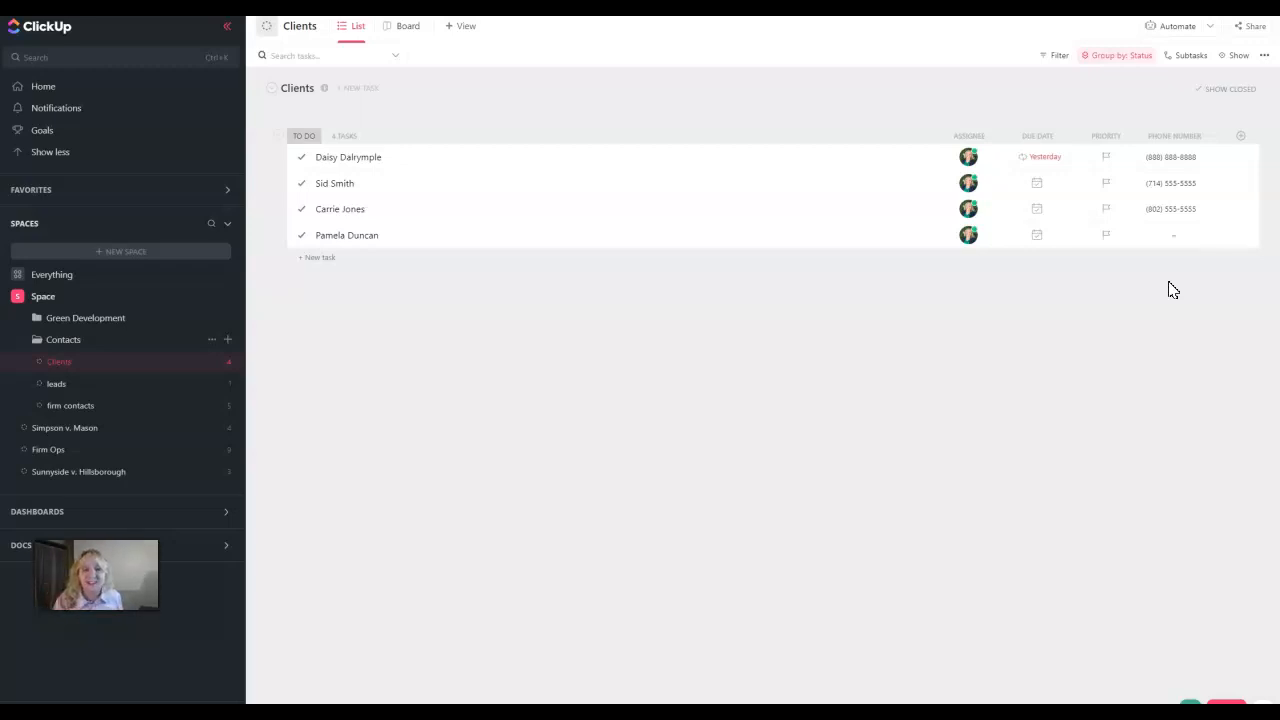
click(57, 383)
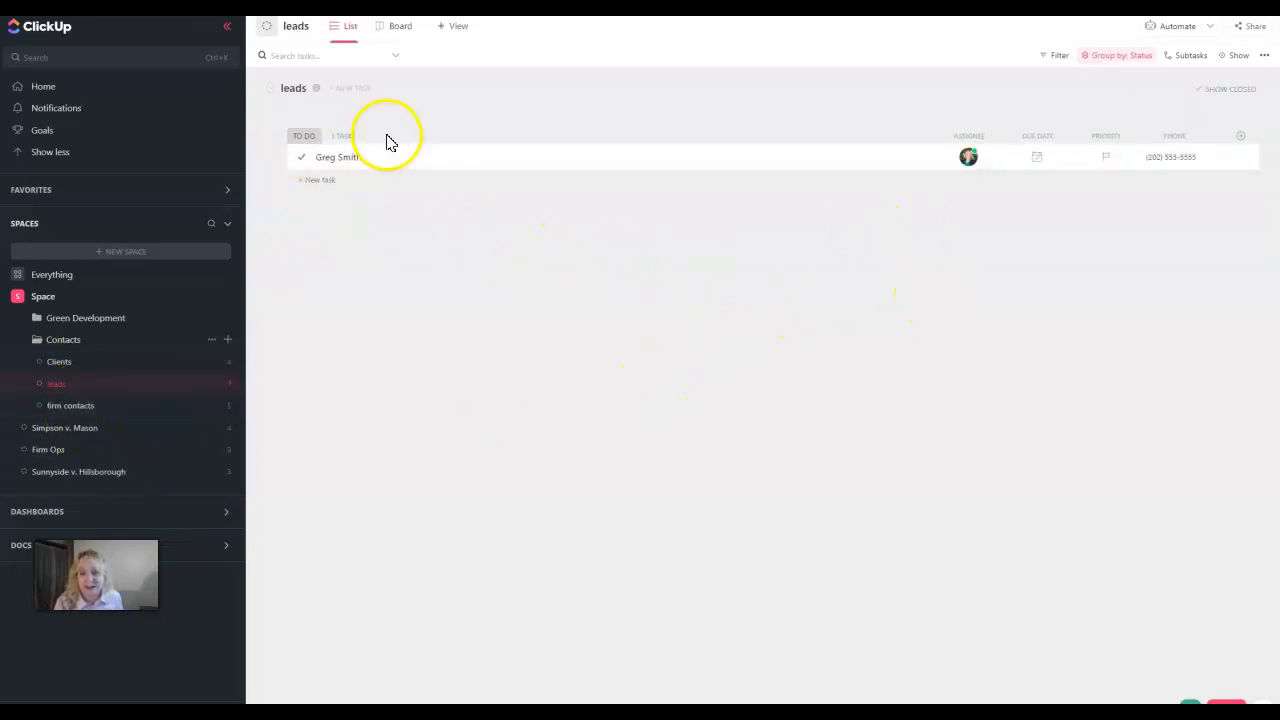
Move the remaining lead into Clients, carrying its Phone custom field along
drag(371, 157, 115, 363)
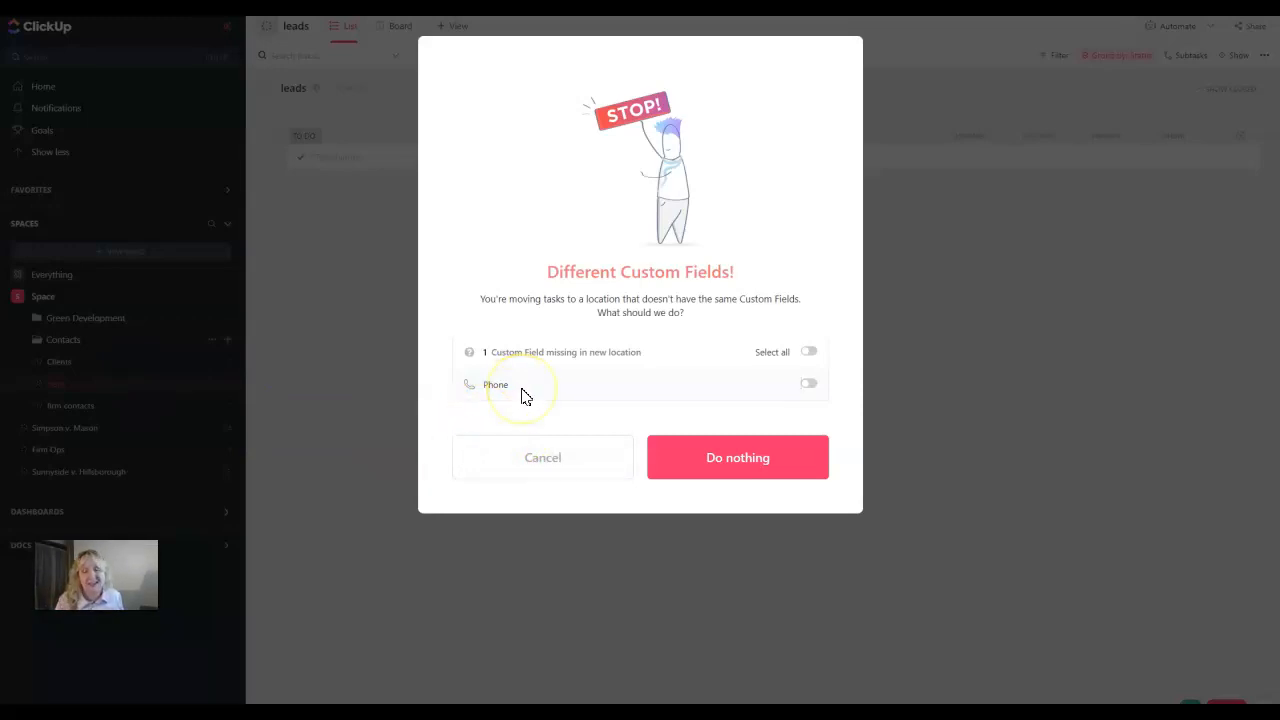
click(809, 384)
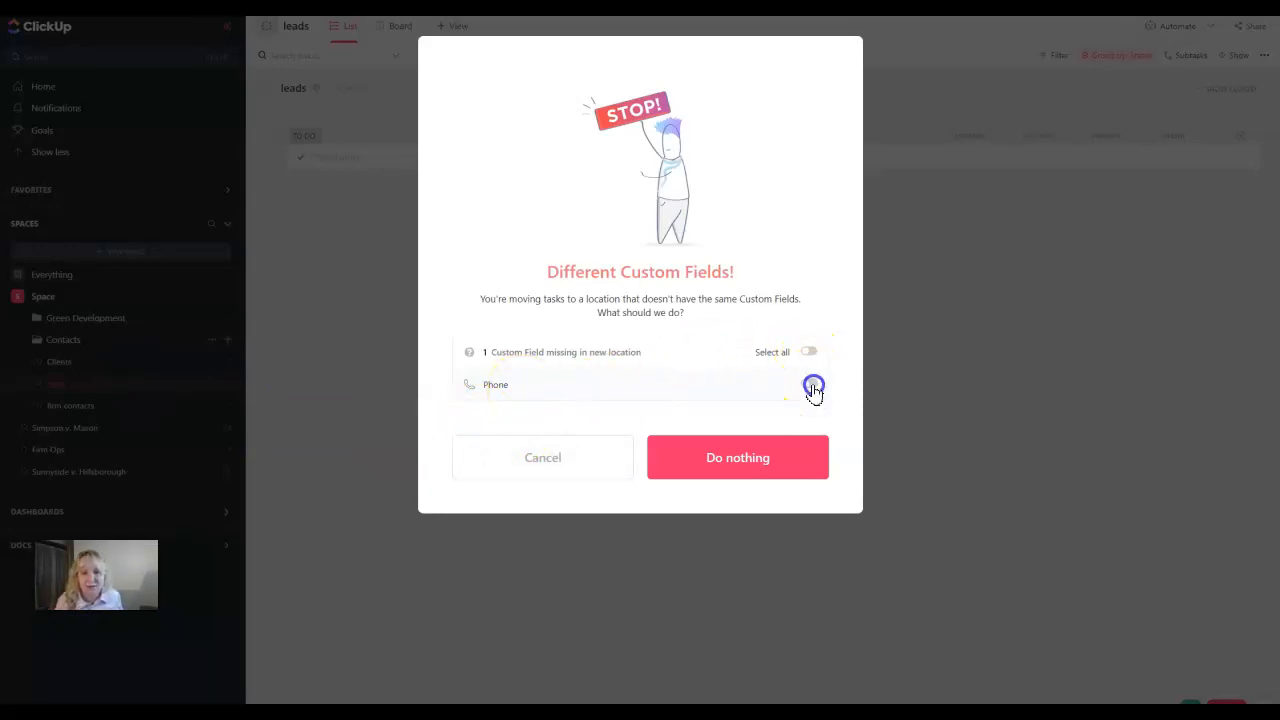
click(738, 460)
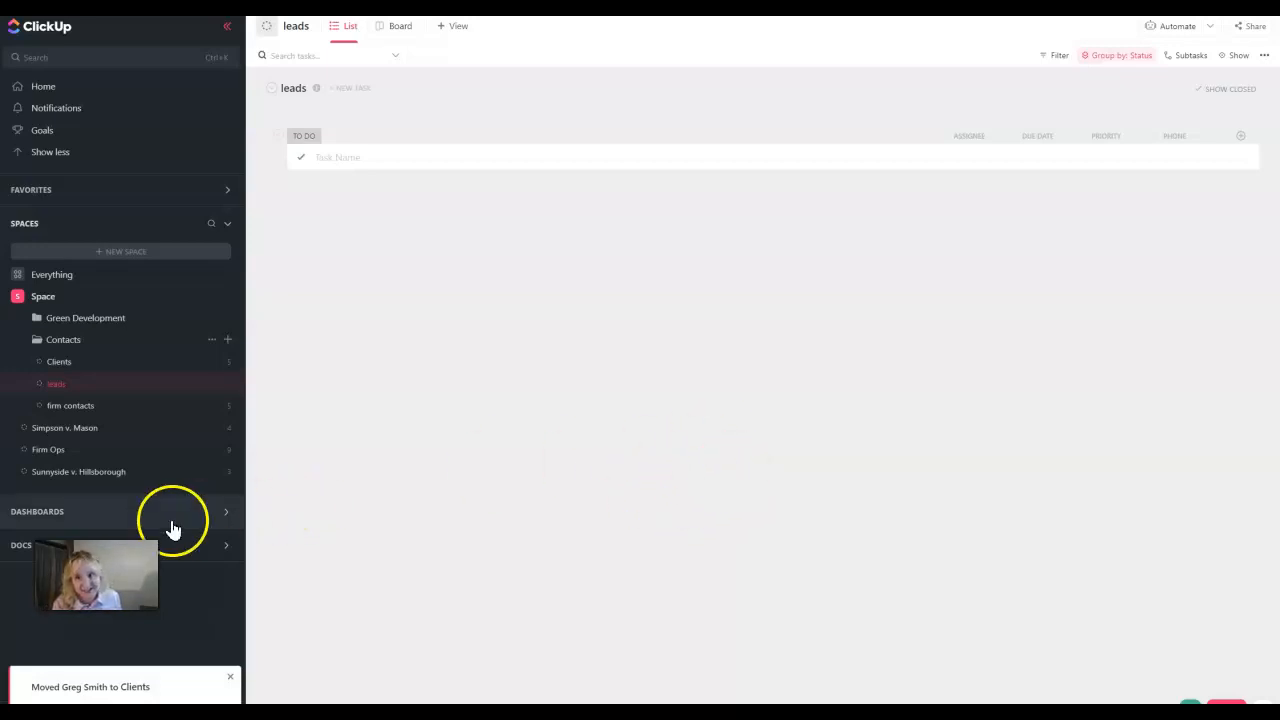
Open the five-task Clients list and bring up its column options
click(77, 362)
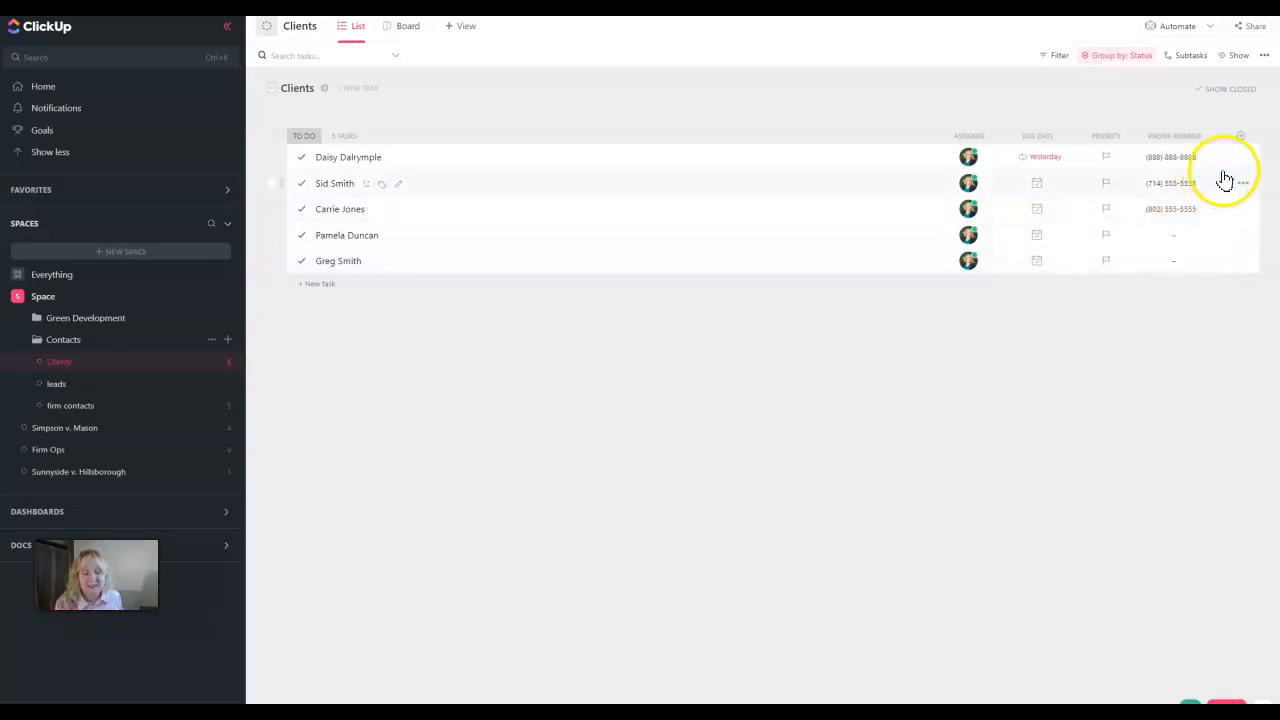
click(1241, 136)
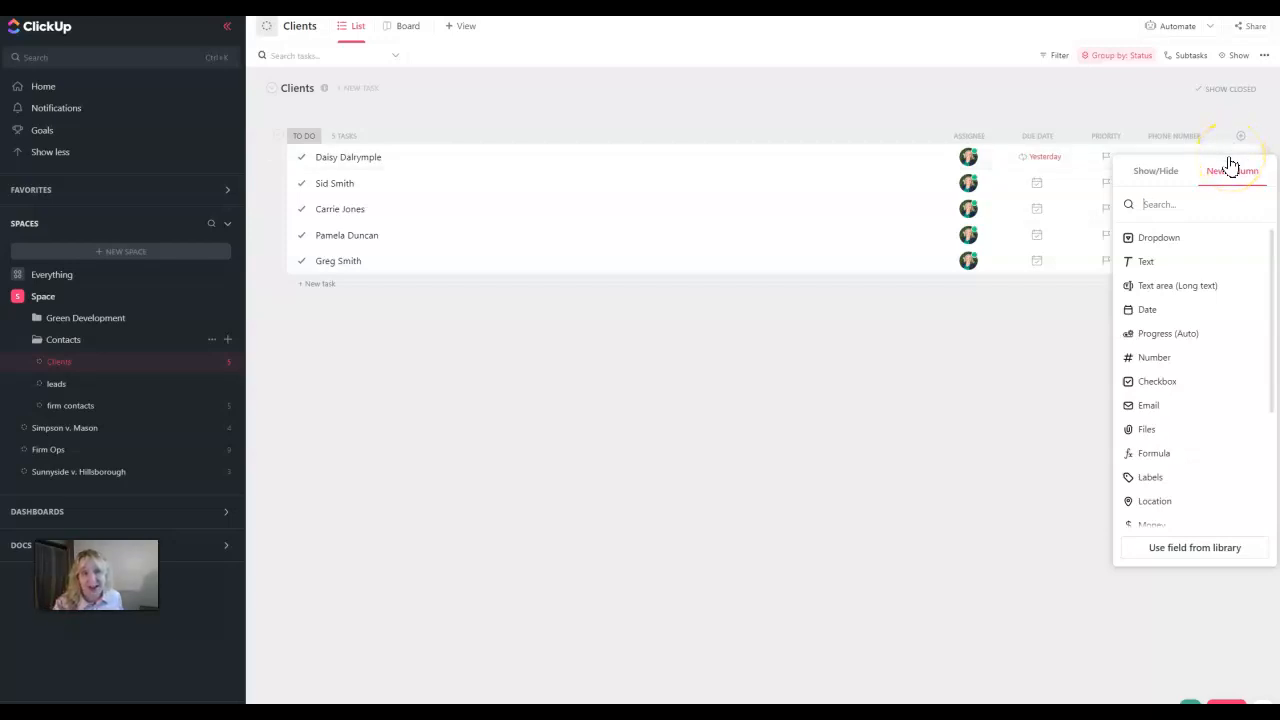
Unhide the Phone field in Clients so the two moved clients' numbers appear
click(1157, 176)
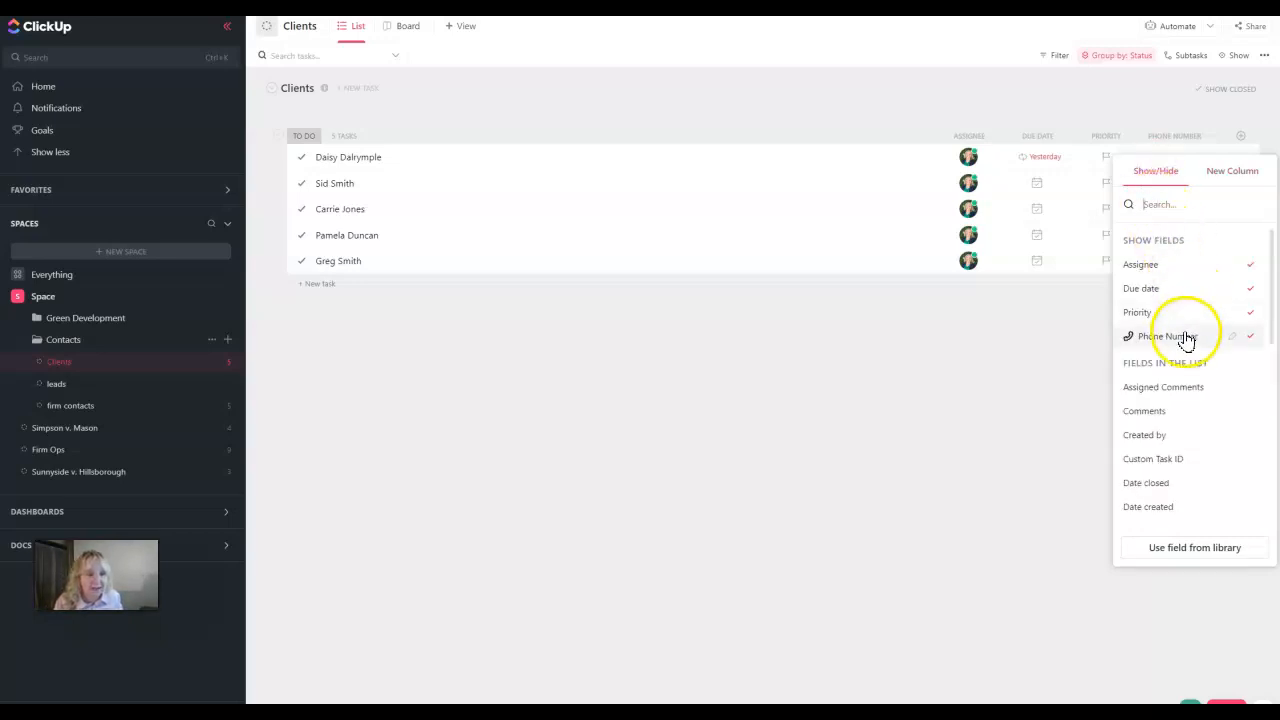
scroll(1188, 390, down, 5)
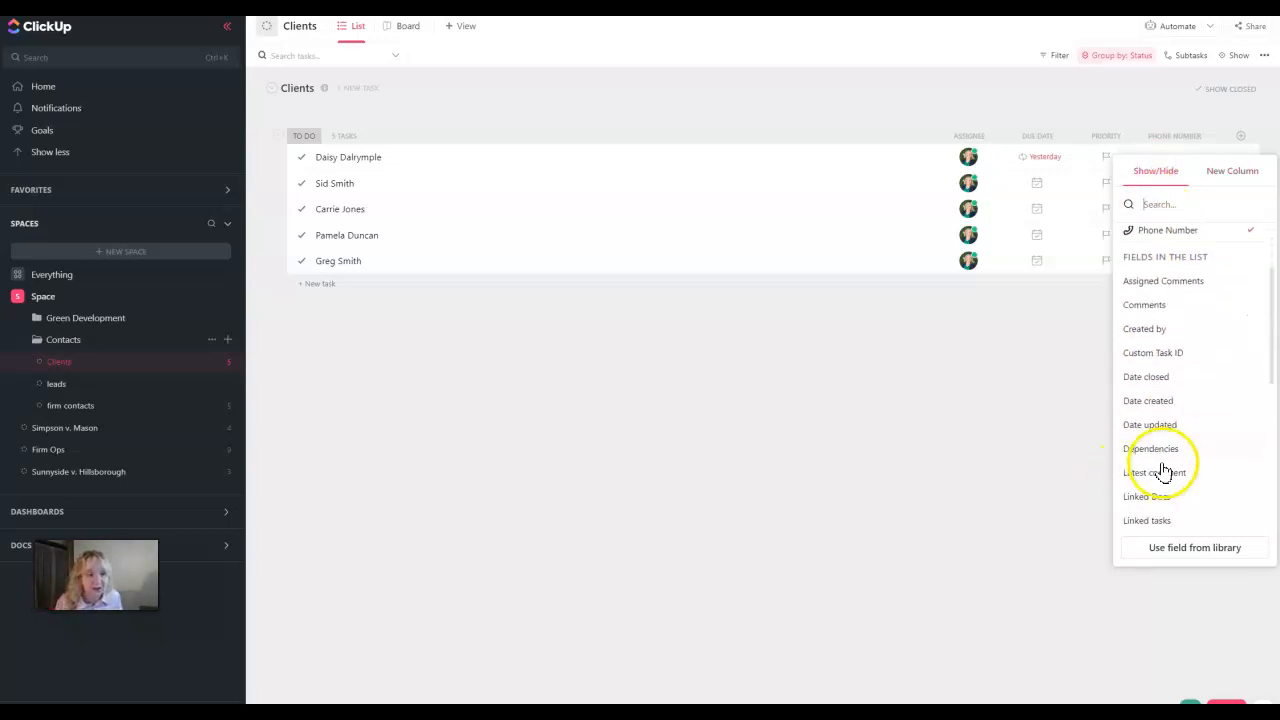
scroll(1188, 461, down, 3)
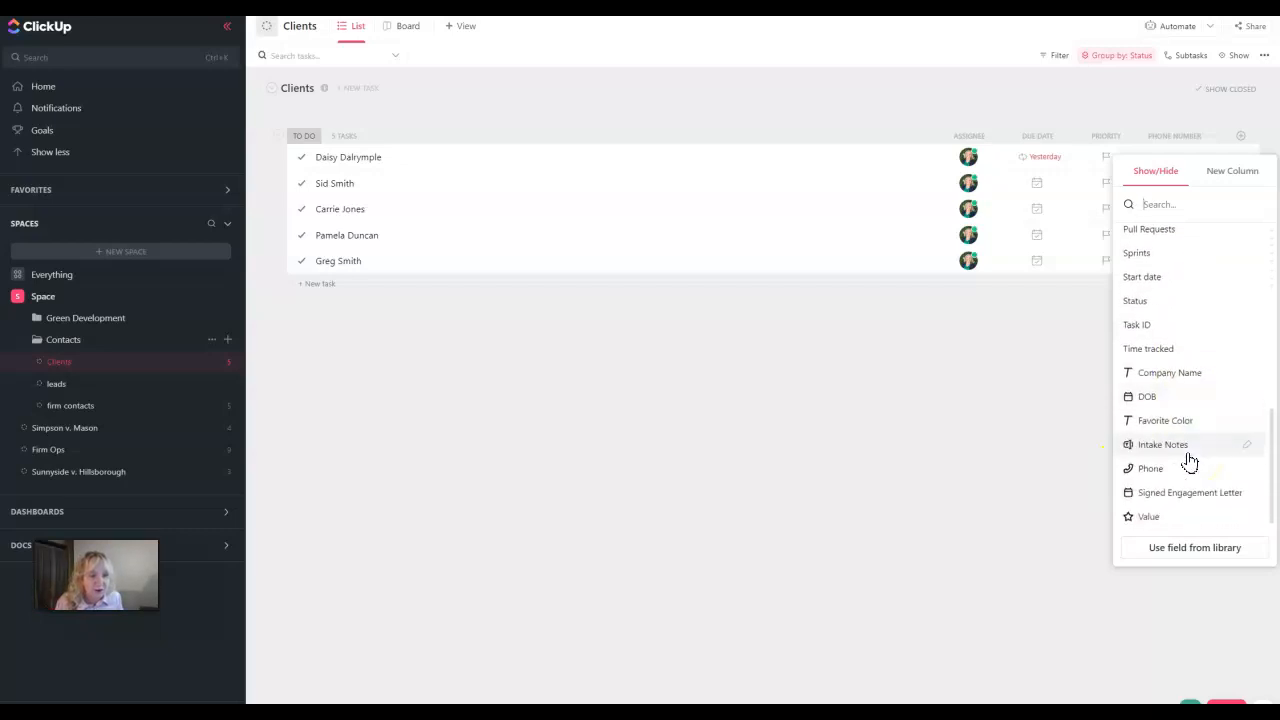
click(1173, 470)
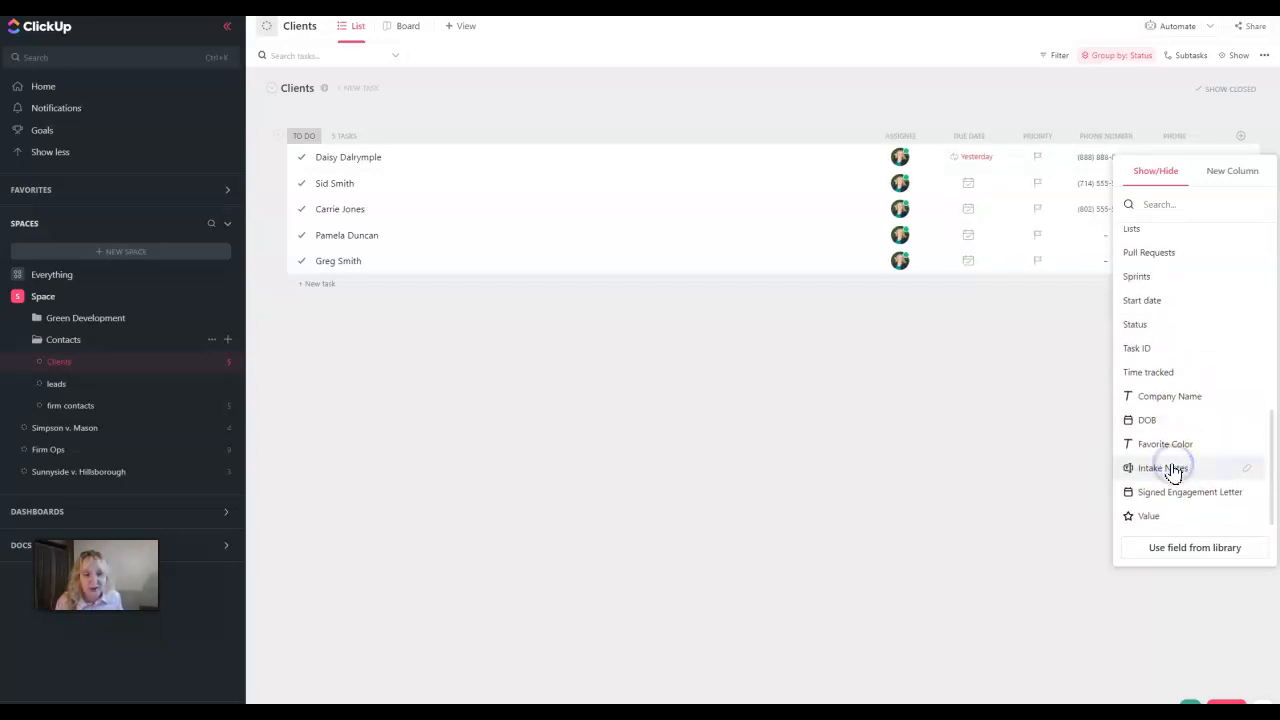
click(994, 589)
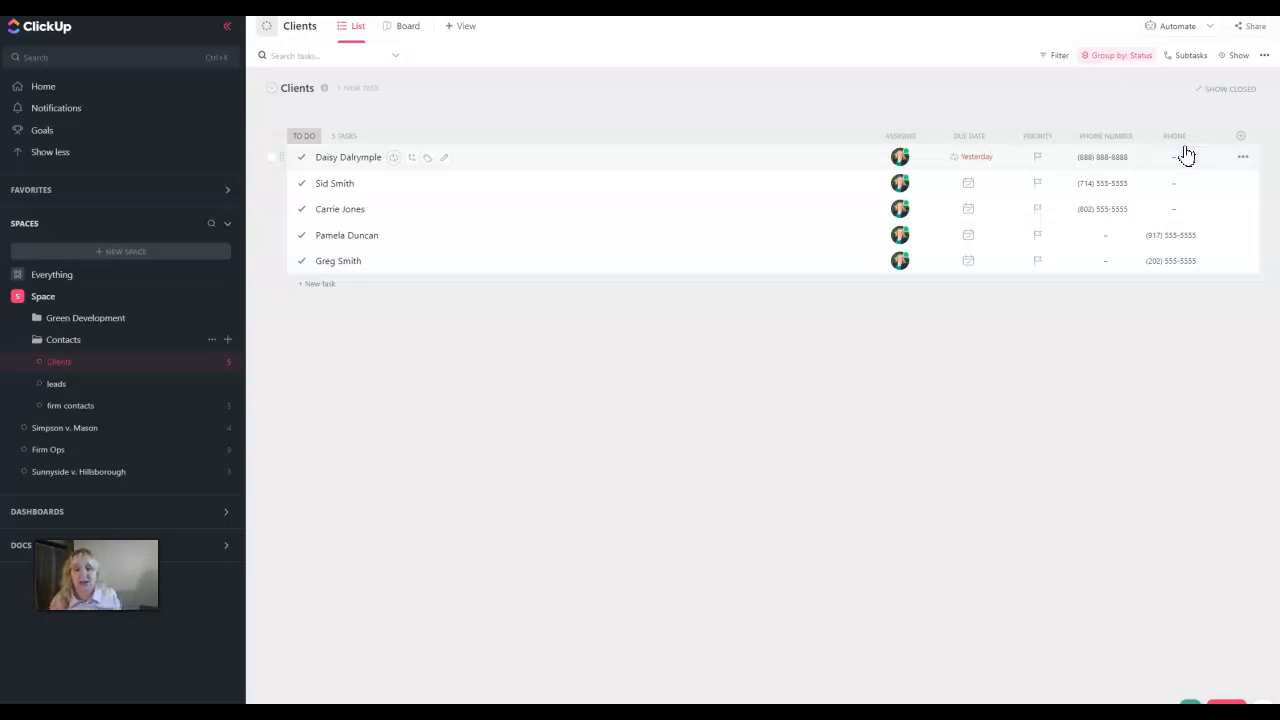
Open the Contacts folder's Custom Fields manager, listing its six space fields like Company Name, DOB, Value
click(68, 344)
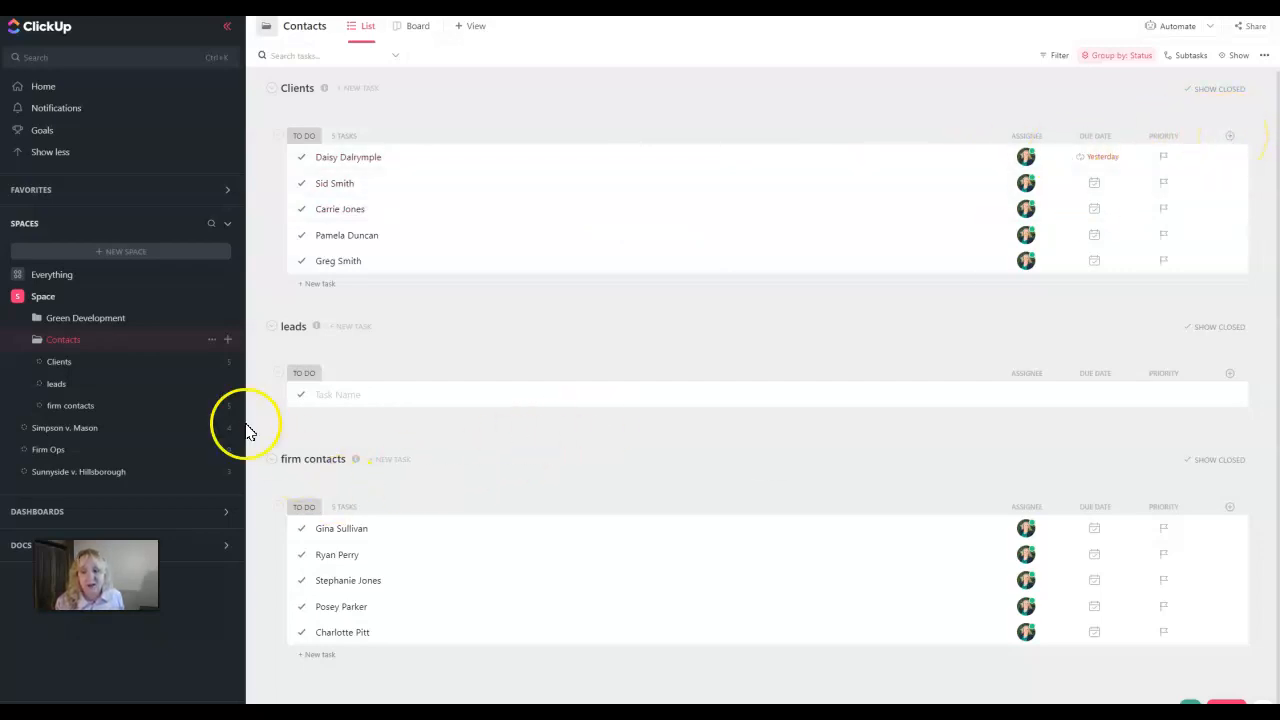
click(212, 342)
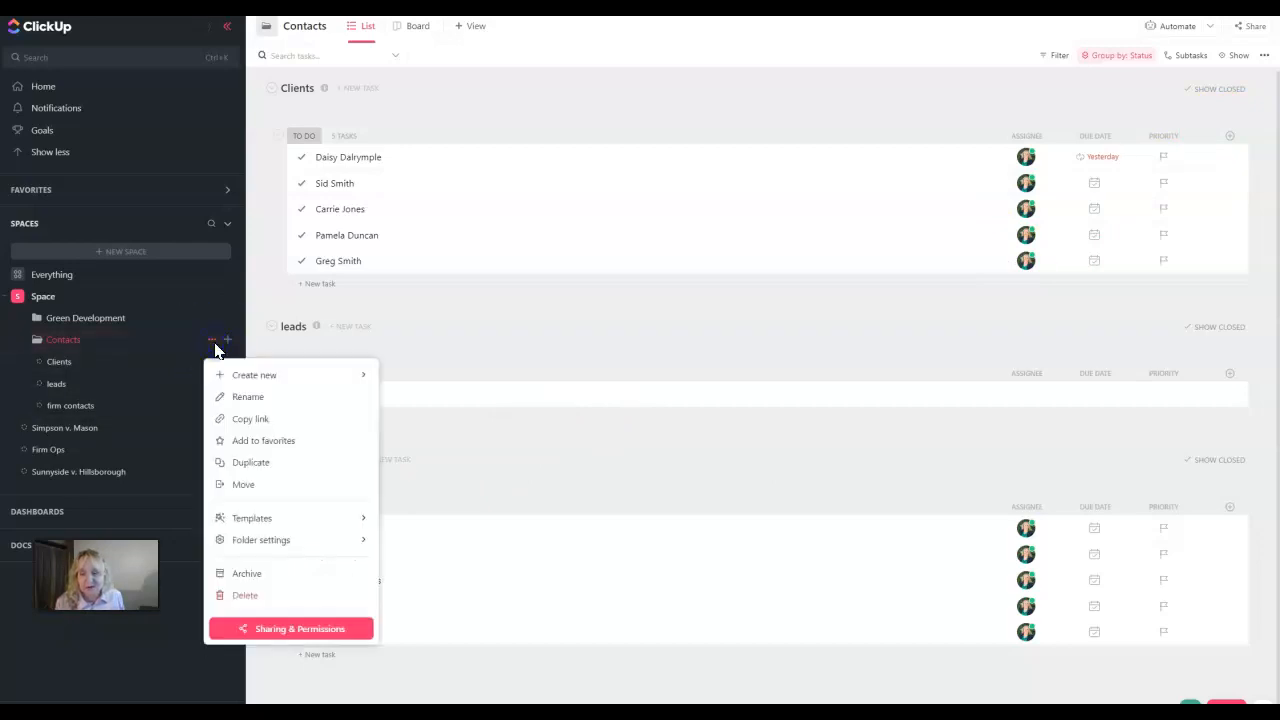
click(269, 546)
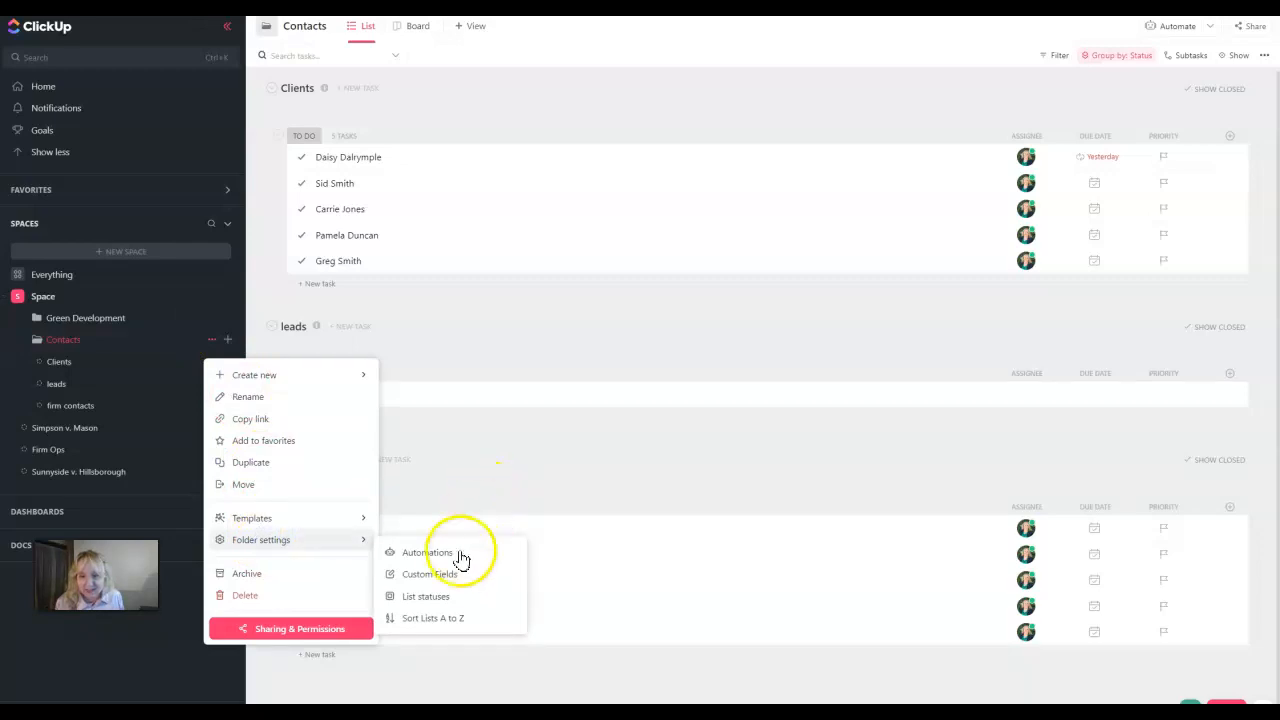
click(447, 575)
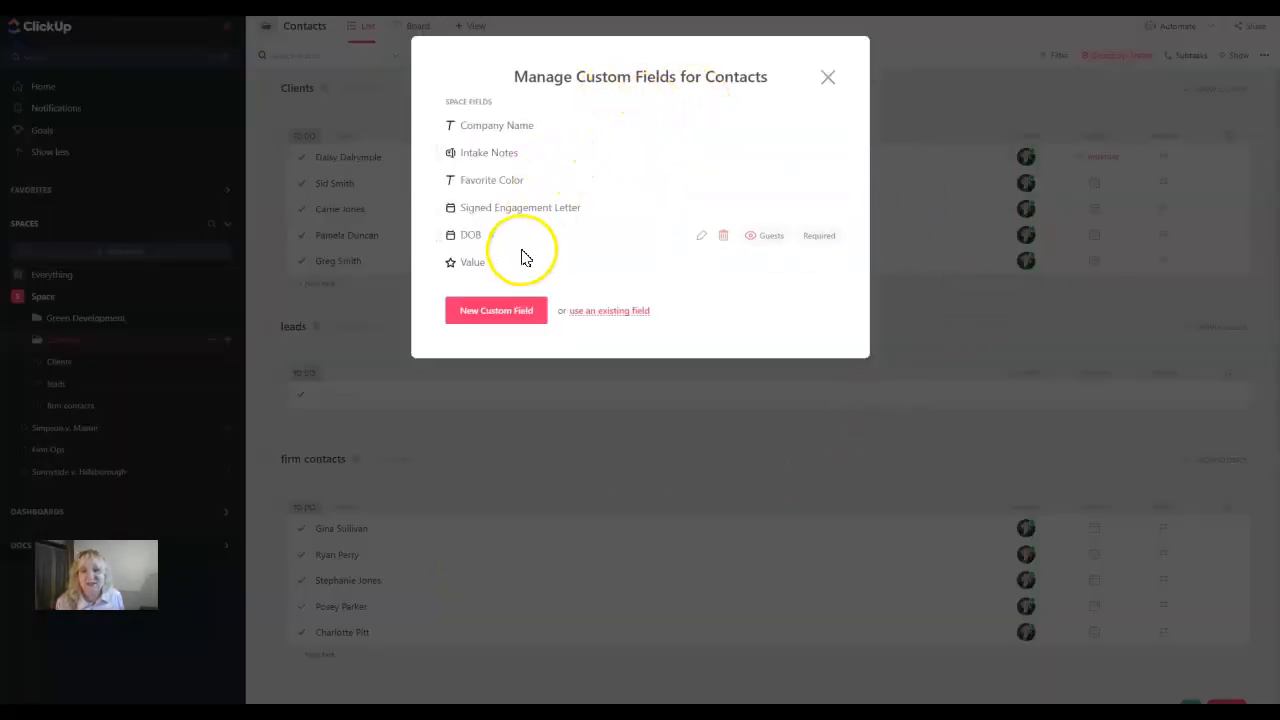
Add the existing Phone Number field to the Contacts folder, then close the field manager
click(488, 310)
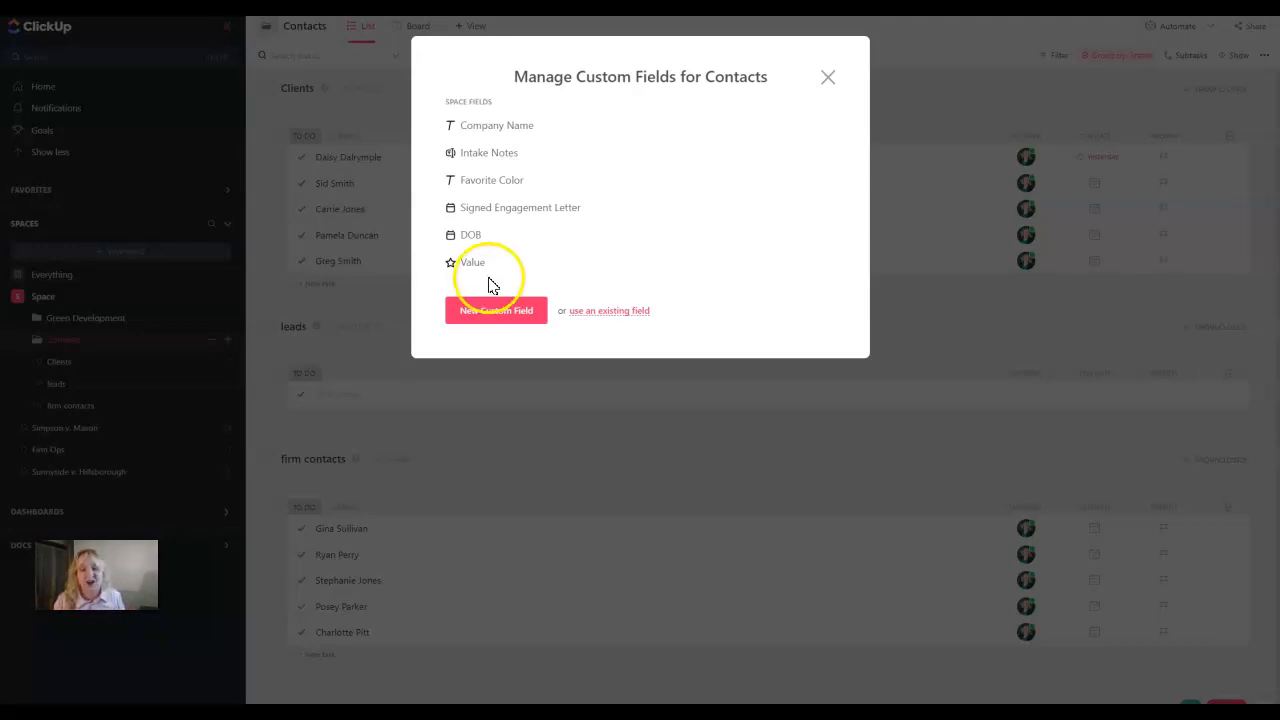
click(612, 312)
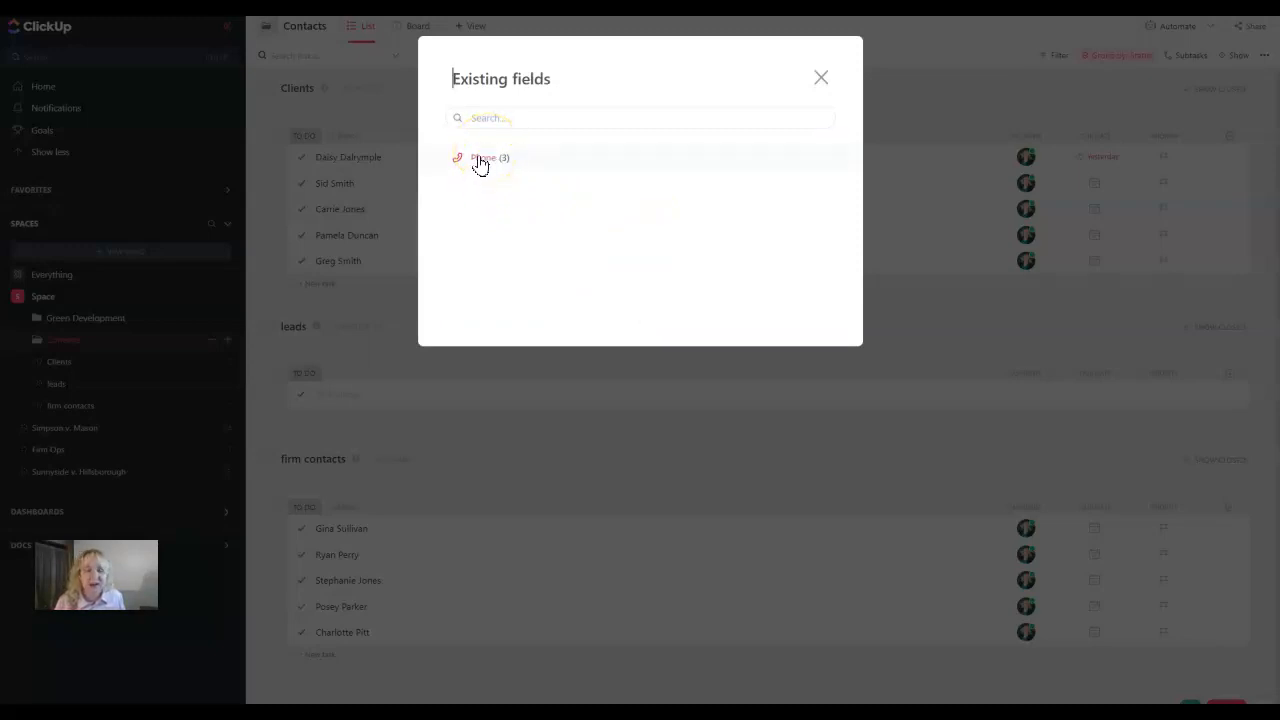
click(480, 163)
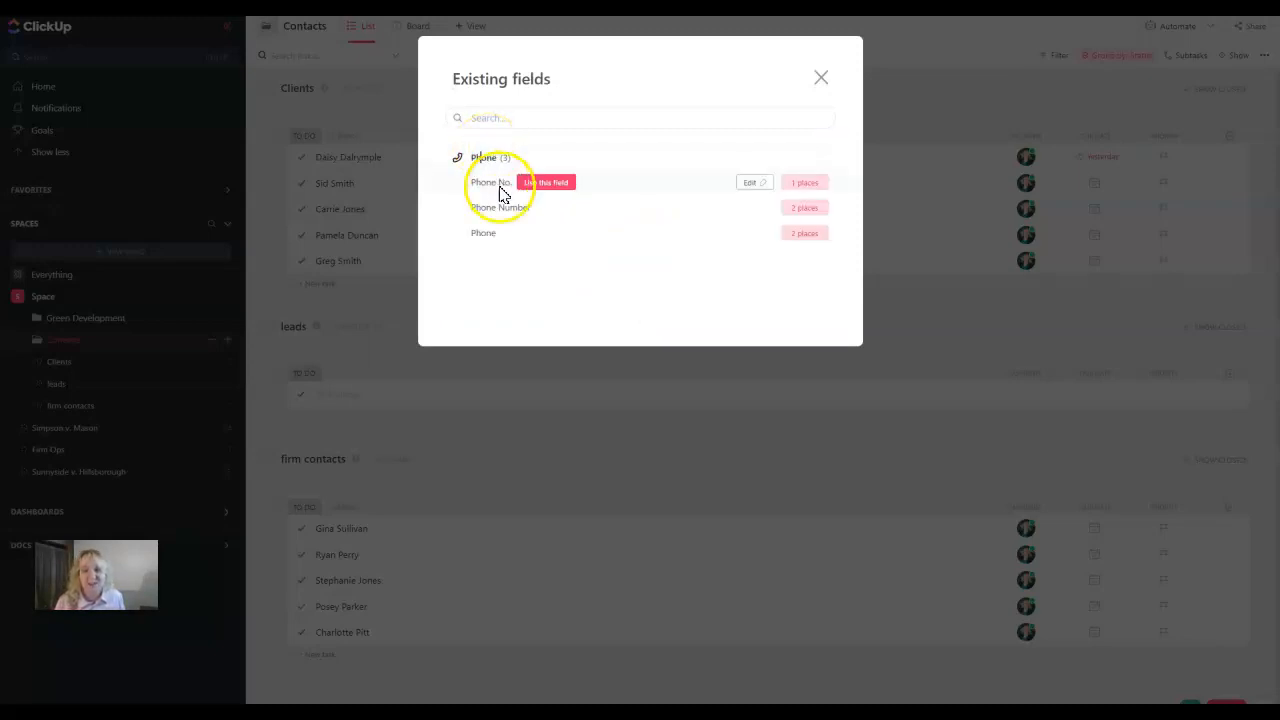
mouse_move(517, 211)
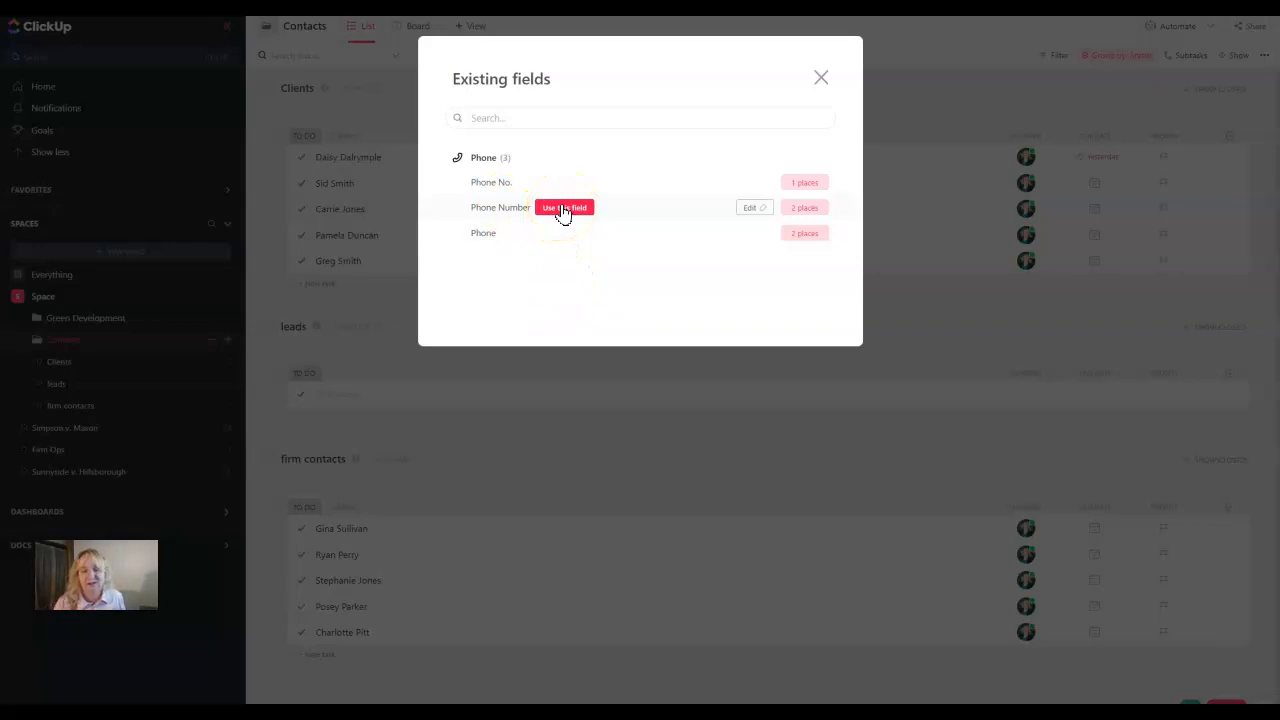
click(563, 212)
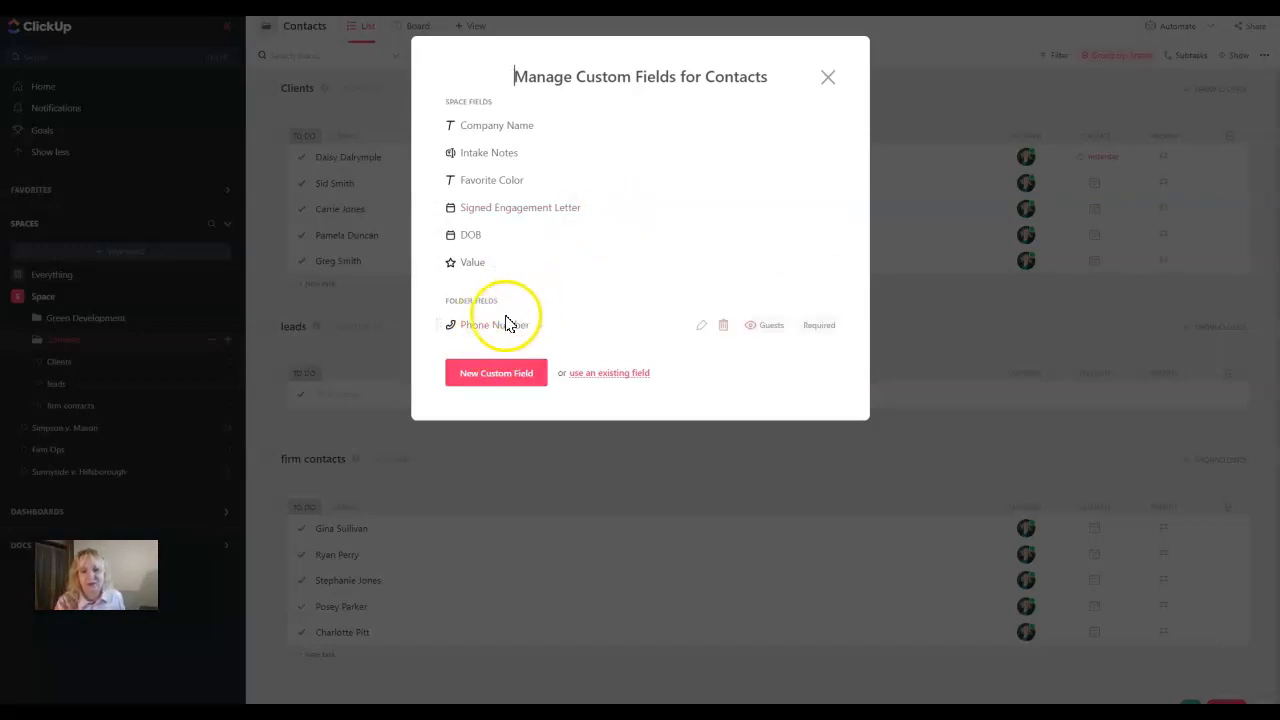
click(828, 78)
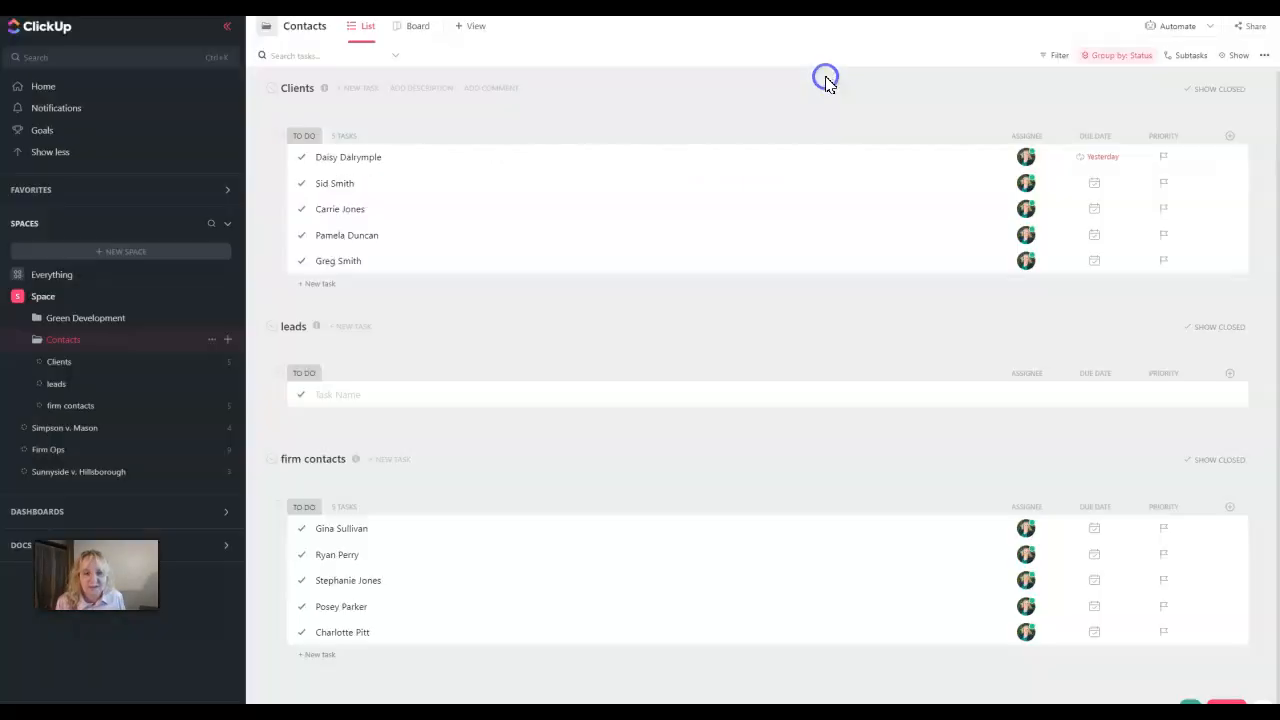
Open a moved client's task from the Clients list to see its Phone value and history
click(105, 365)
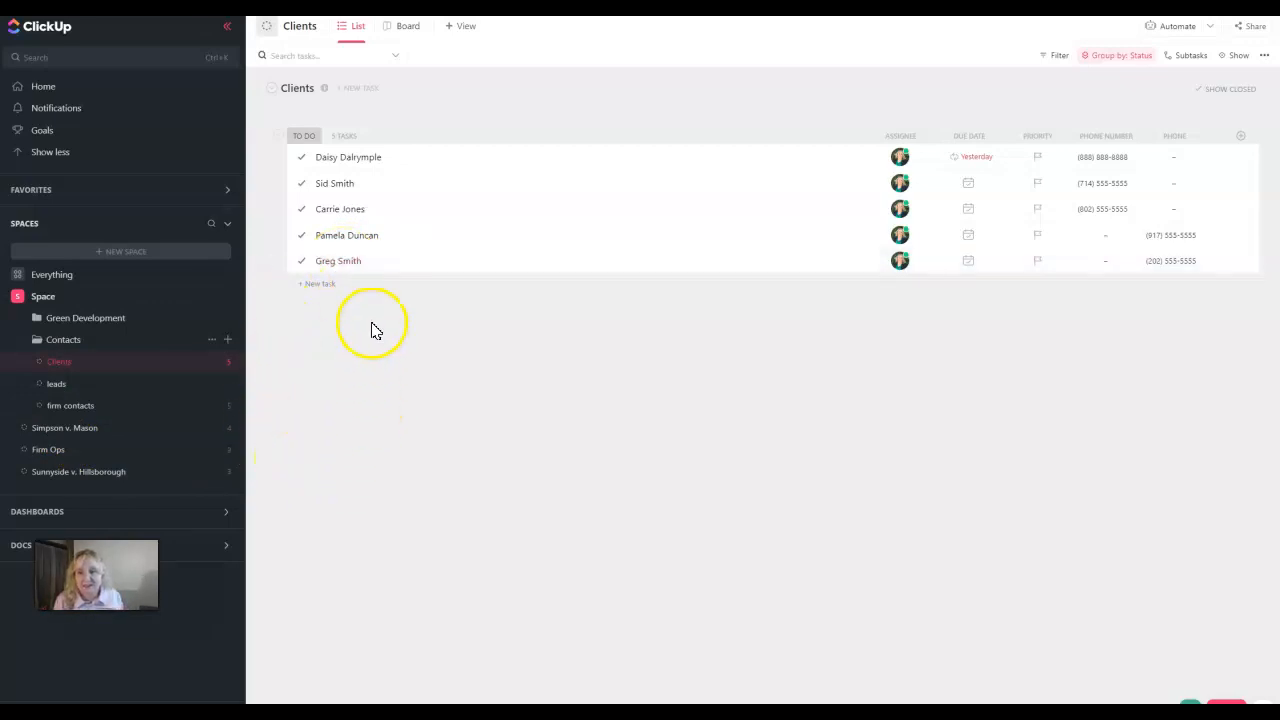
click(346, 262)
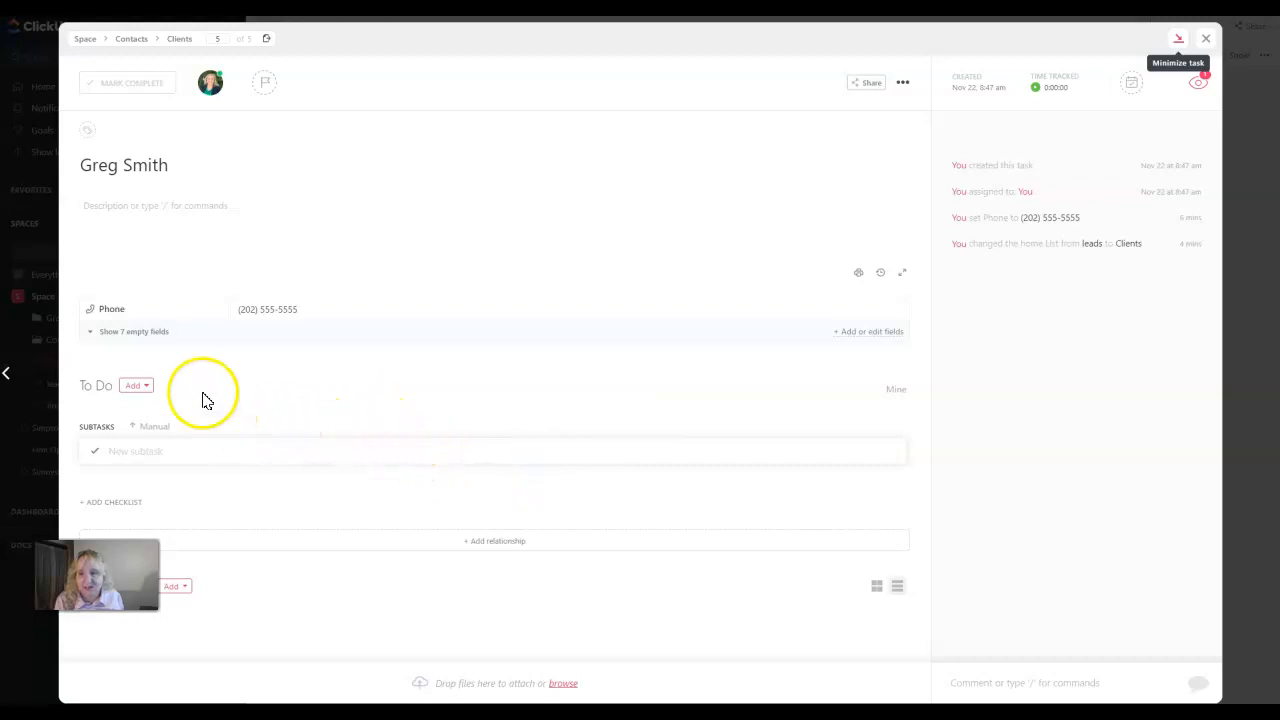
Show the client's 7 empty custom fields, look through them, and close the task
click(134, 429)
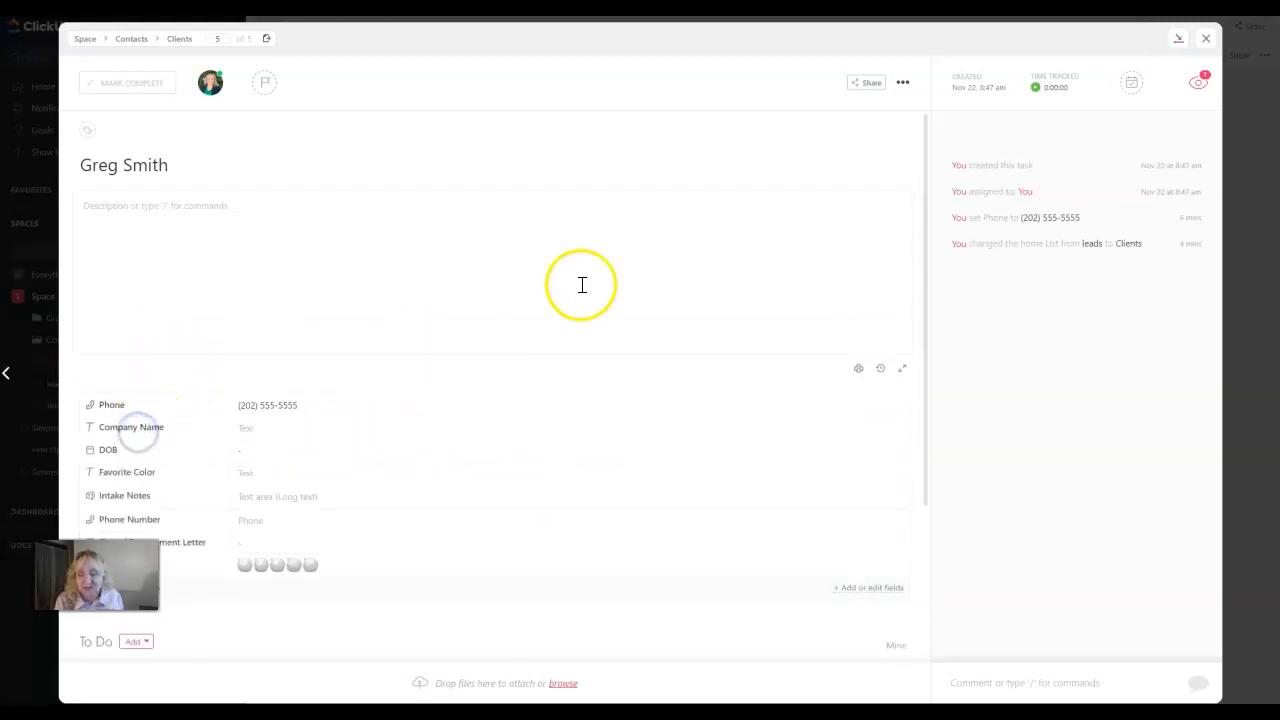
scroll(451, 391, down, 5)
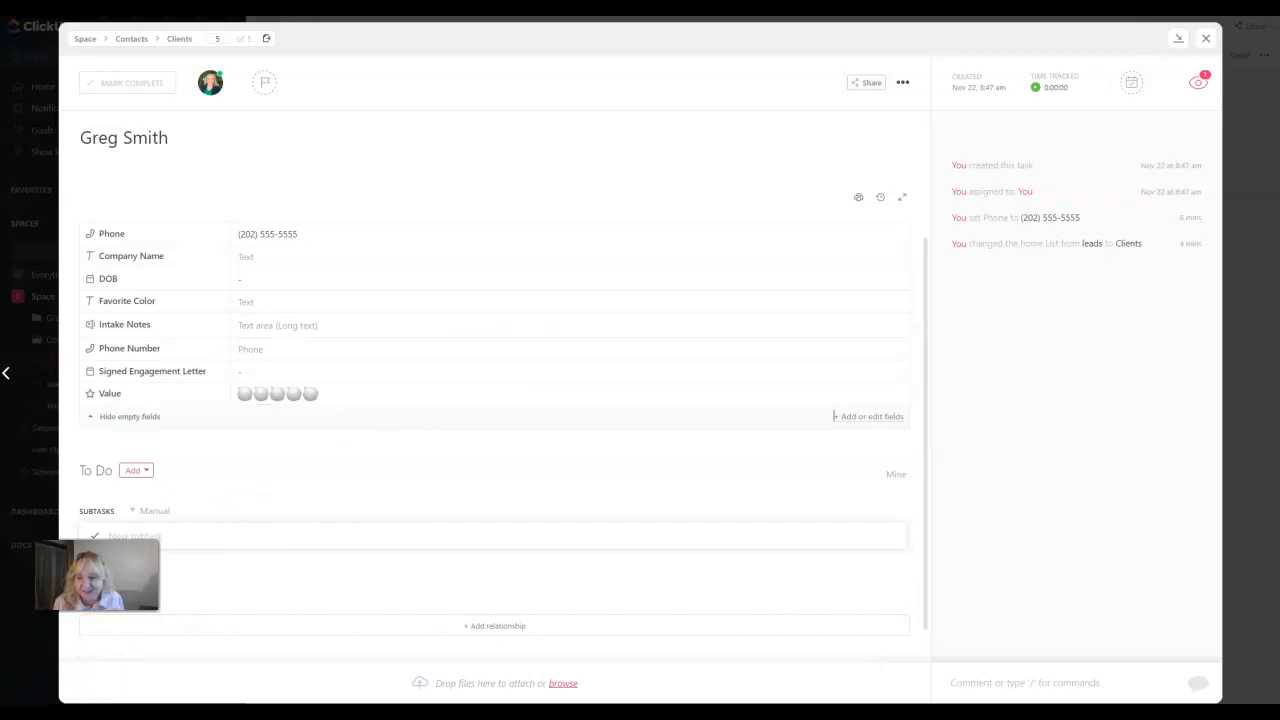
key(Escape)
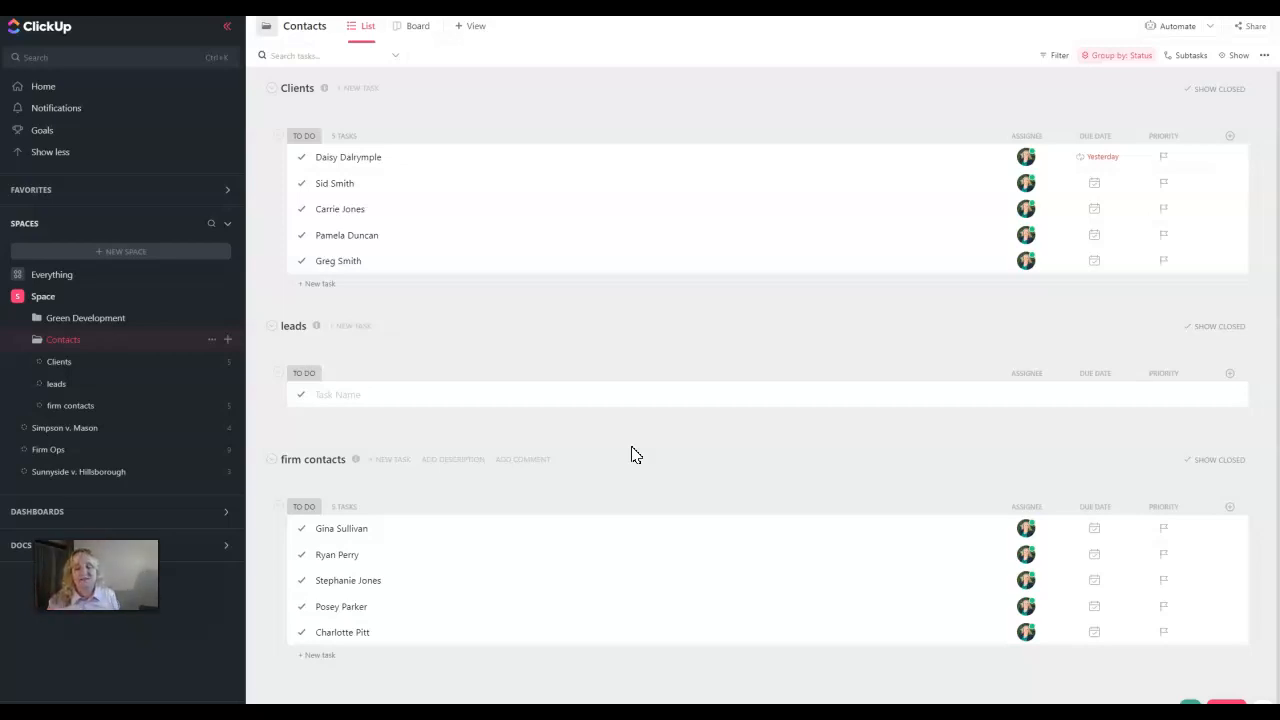
Add a Rating-type 'Friendliness' column to the Contacts lists
click(586, 368)
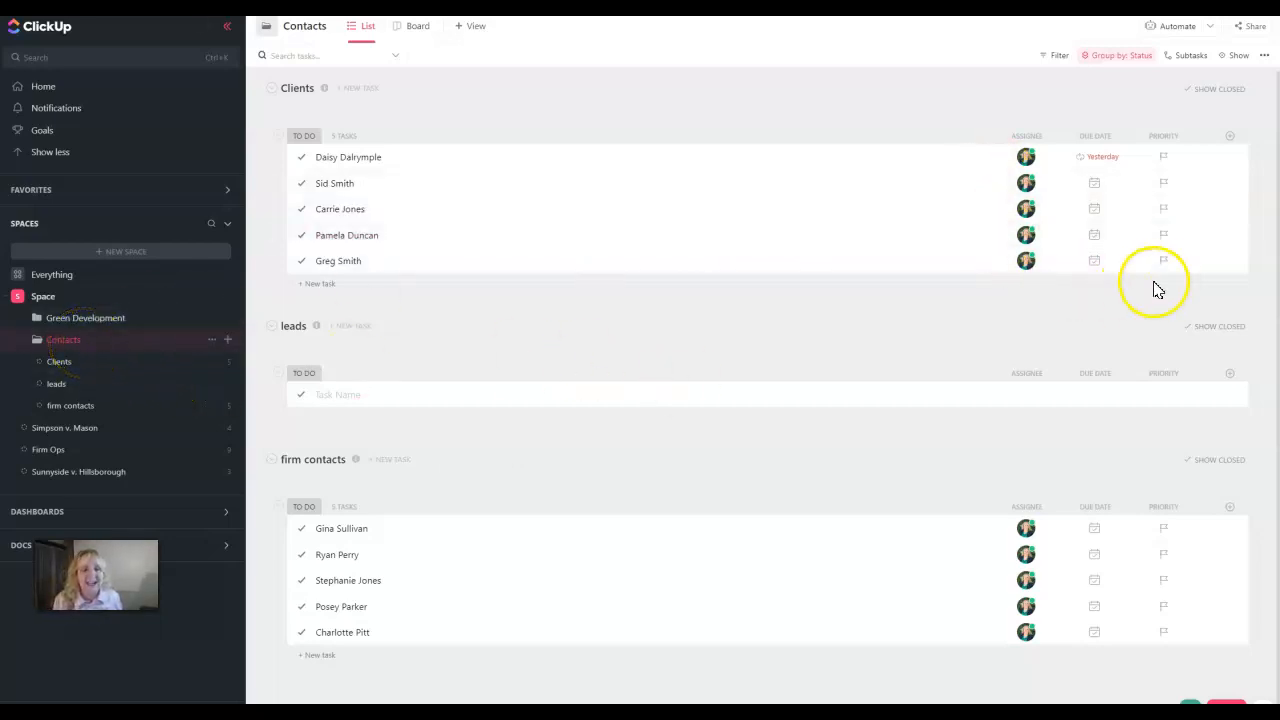
click(1229, 138)
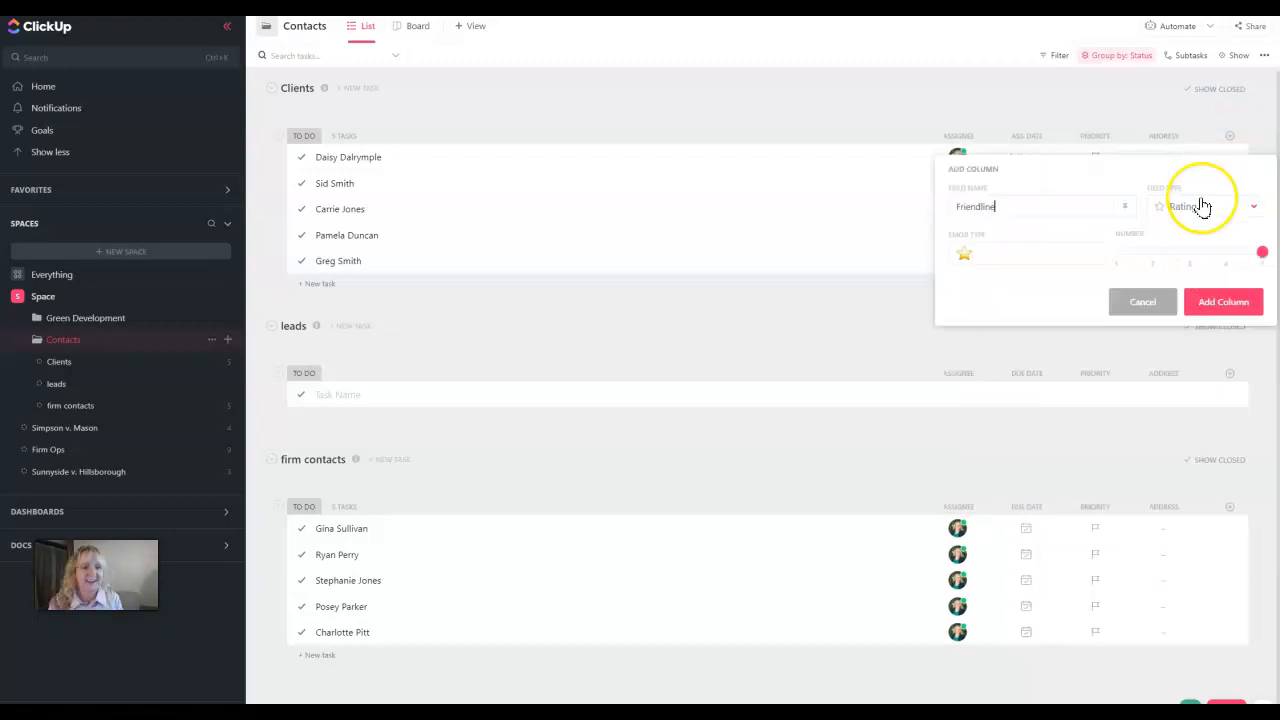
click(1208, 303)
click(1208, 303)
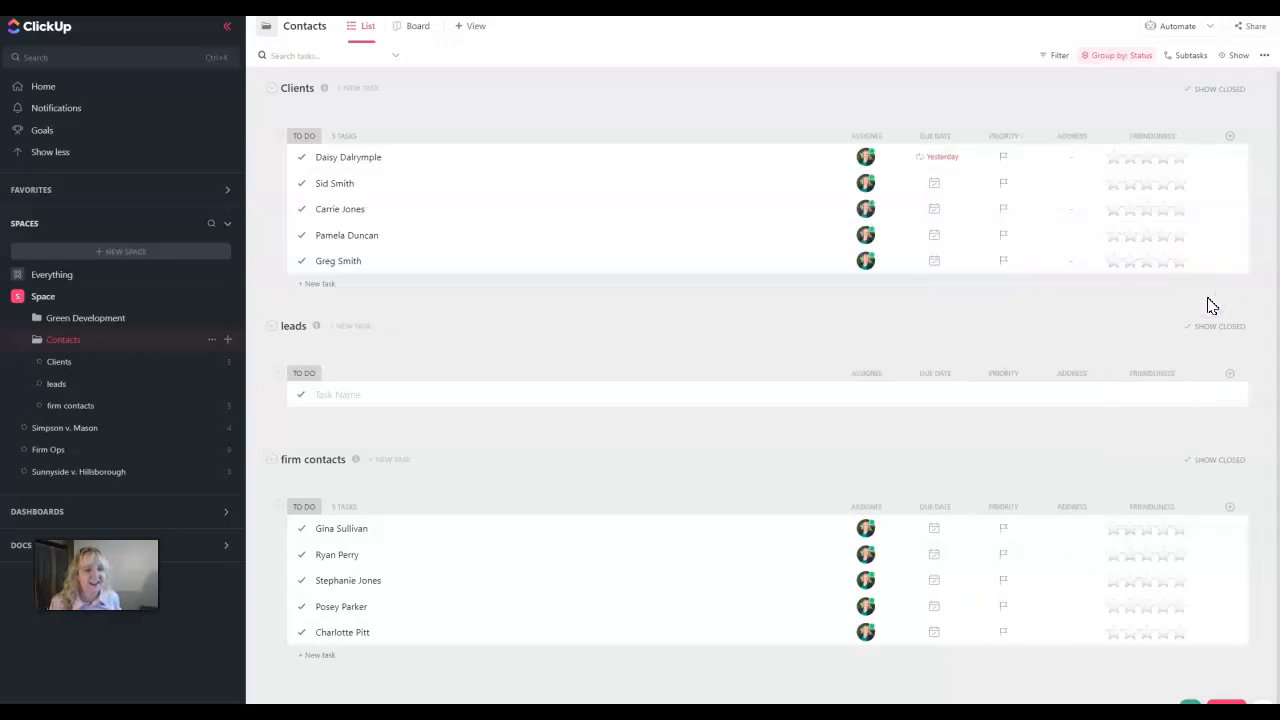
click(1232, 141)
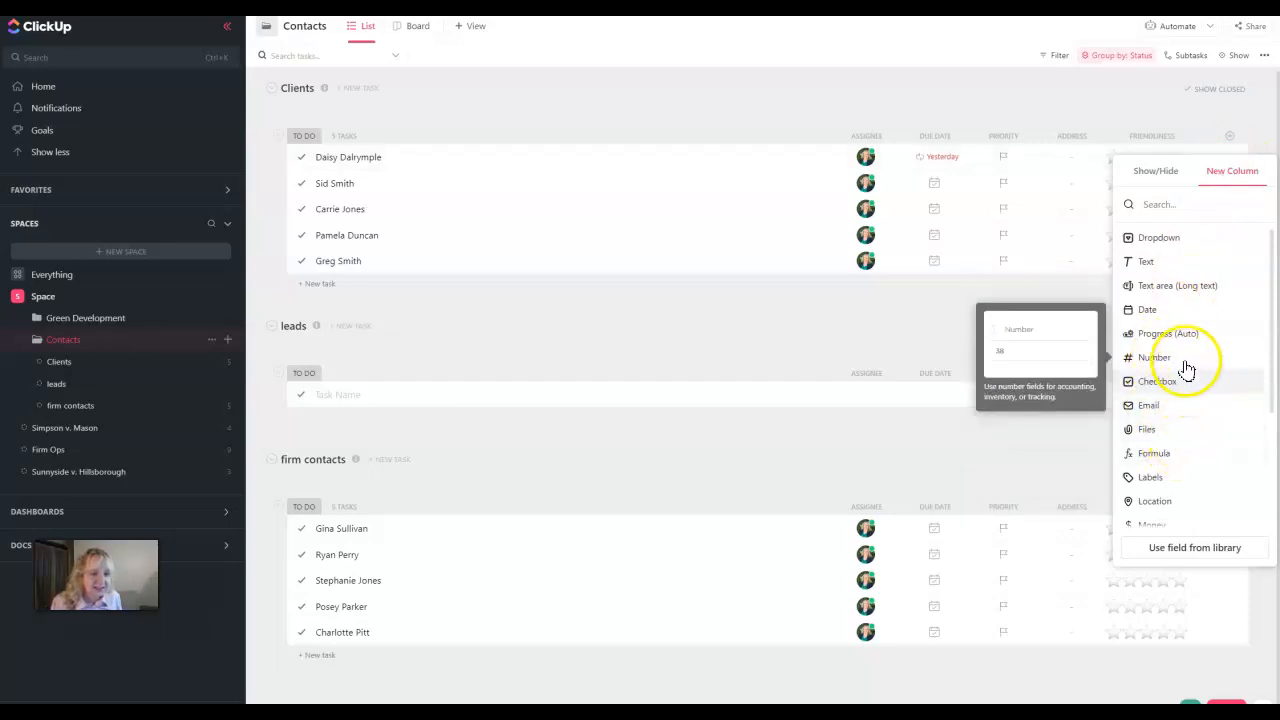
Create a Date-type column named 'Date became client'
click(1150, 309)
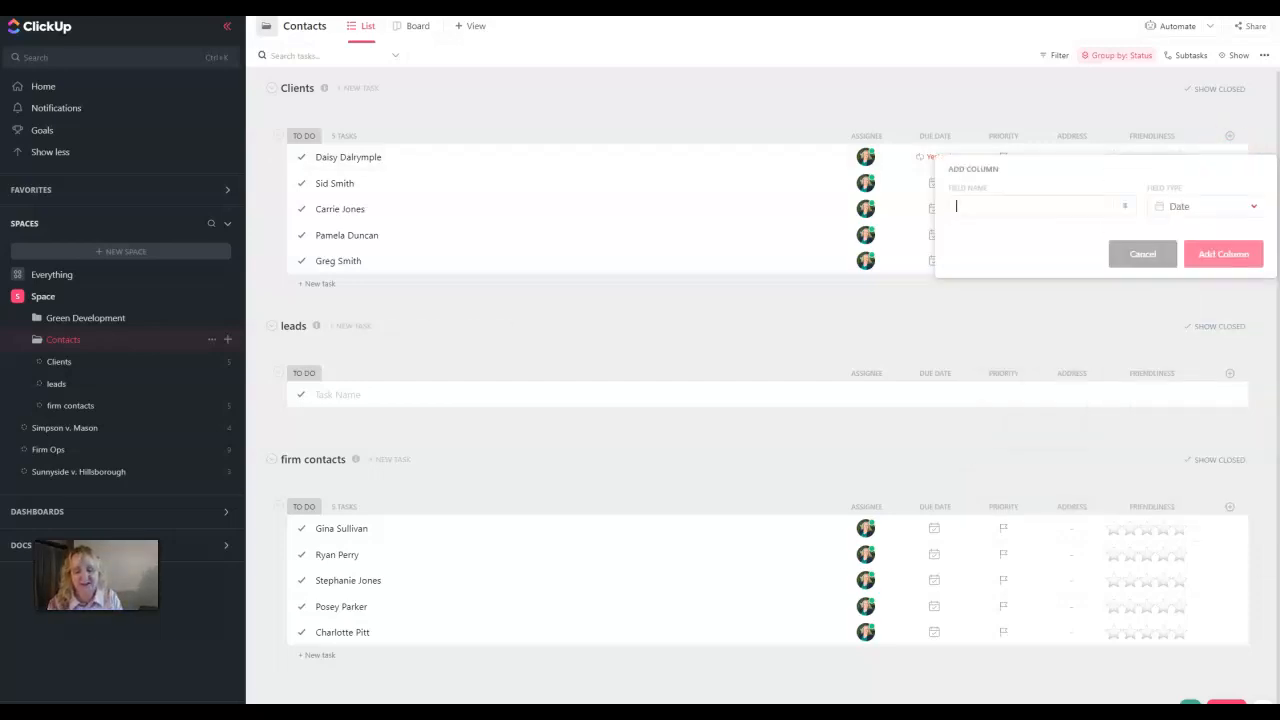
text(Date became c)
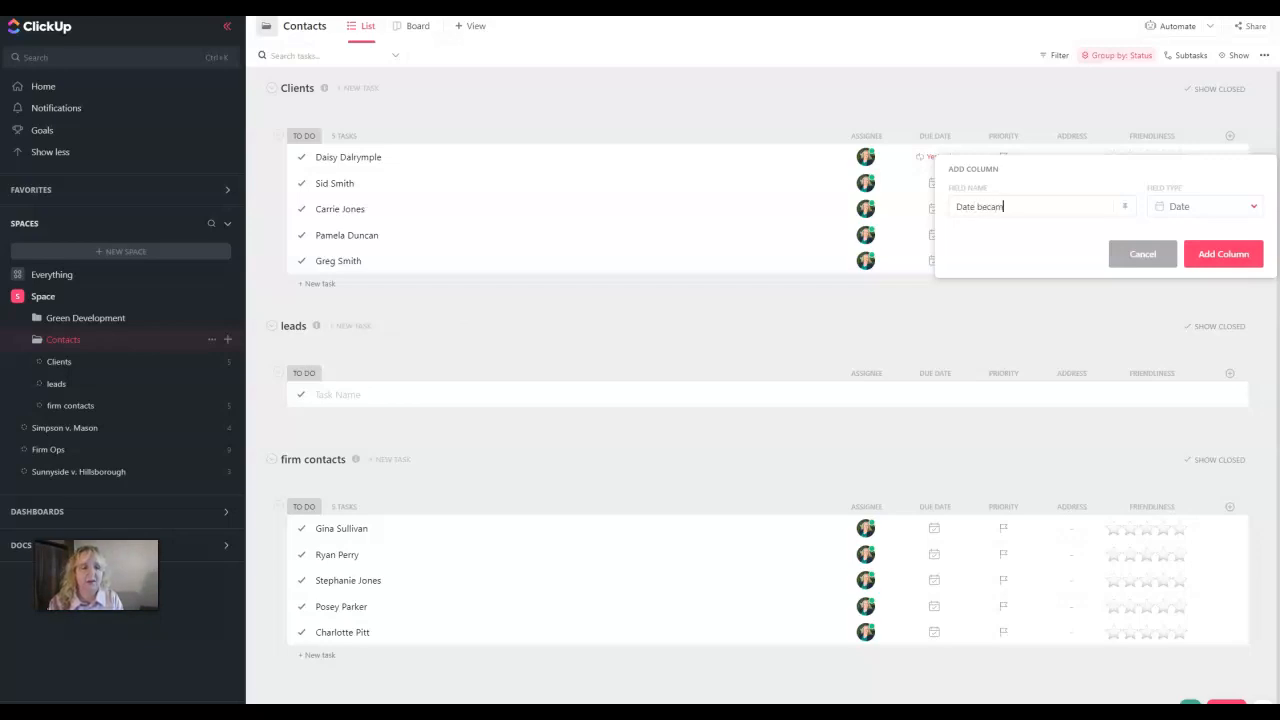
text(l)
text(ie)
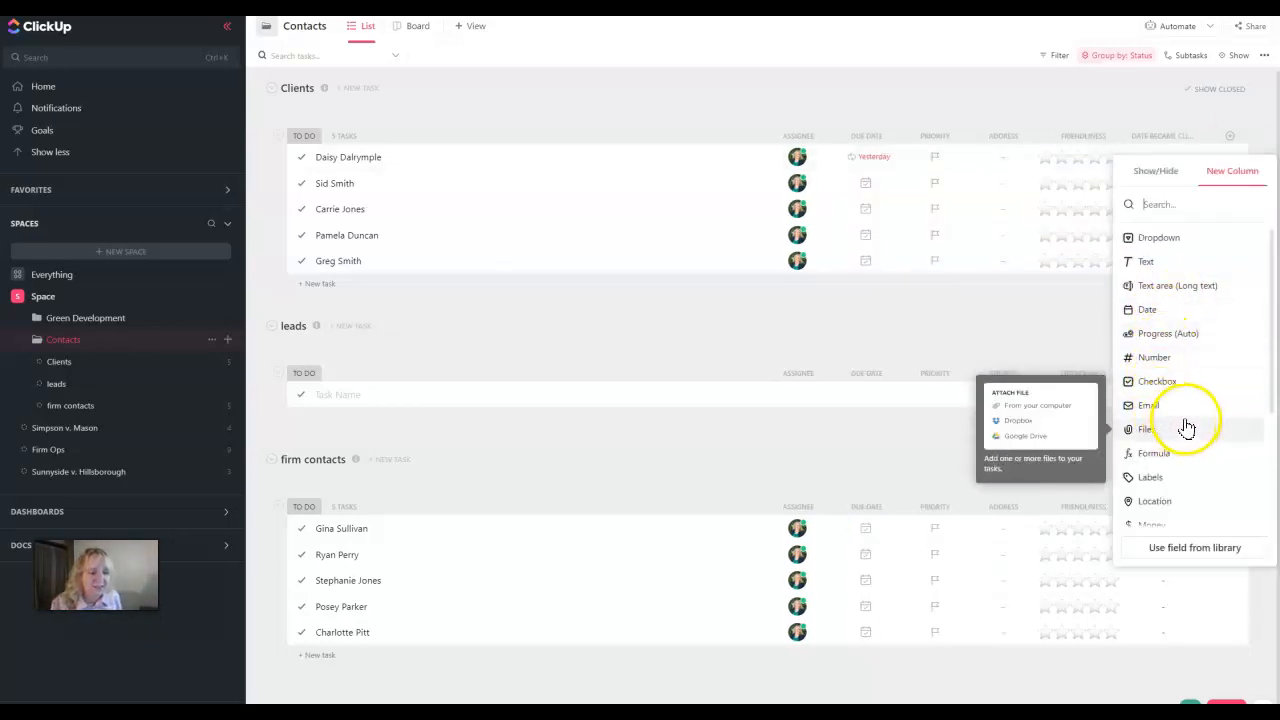
scroll(1187, 450, down, 3)
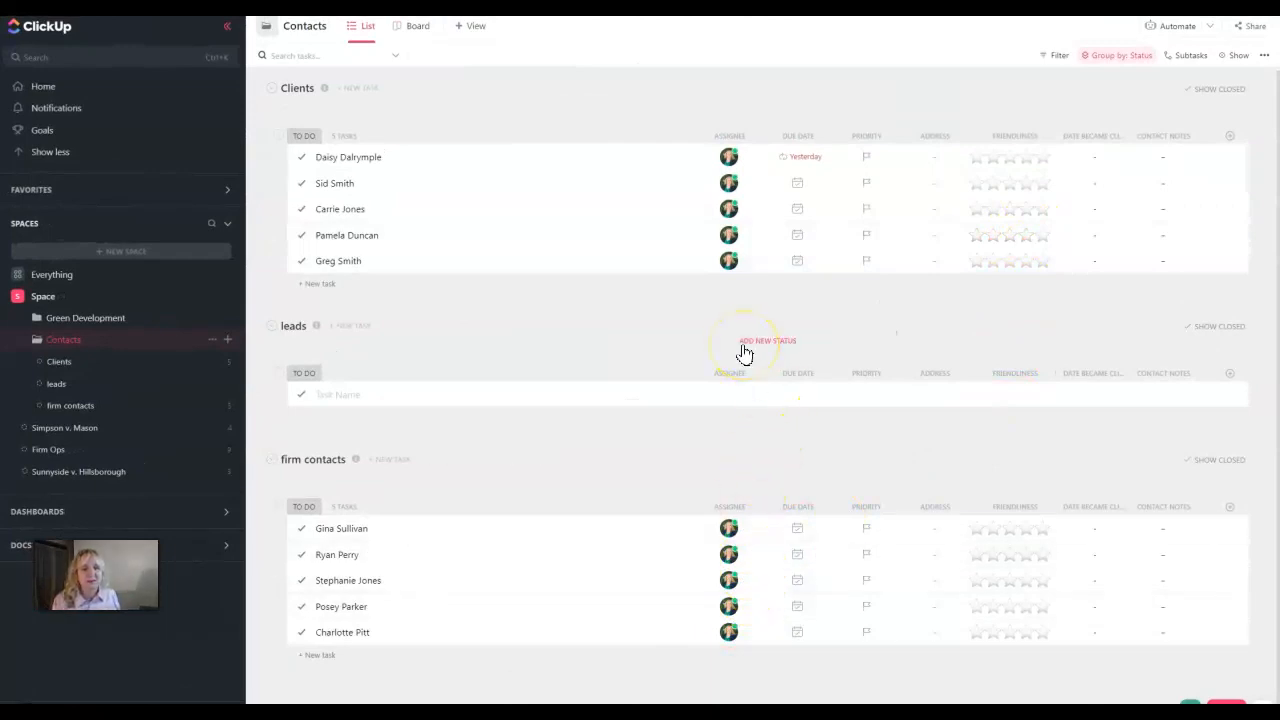
Open a firm contact's task from the firm contacts list
click(91, 408)
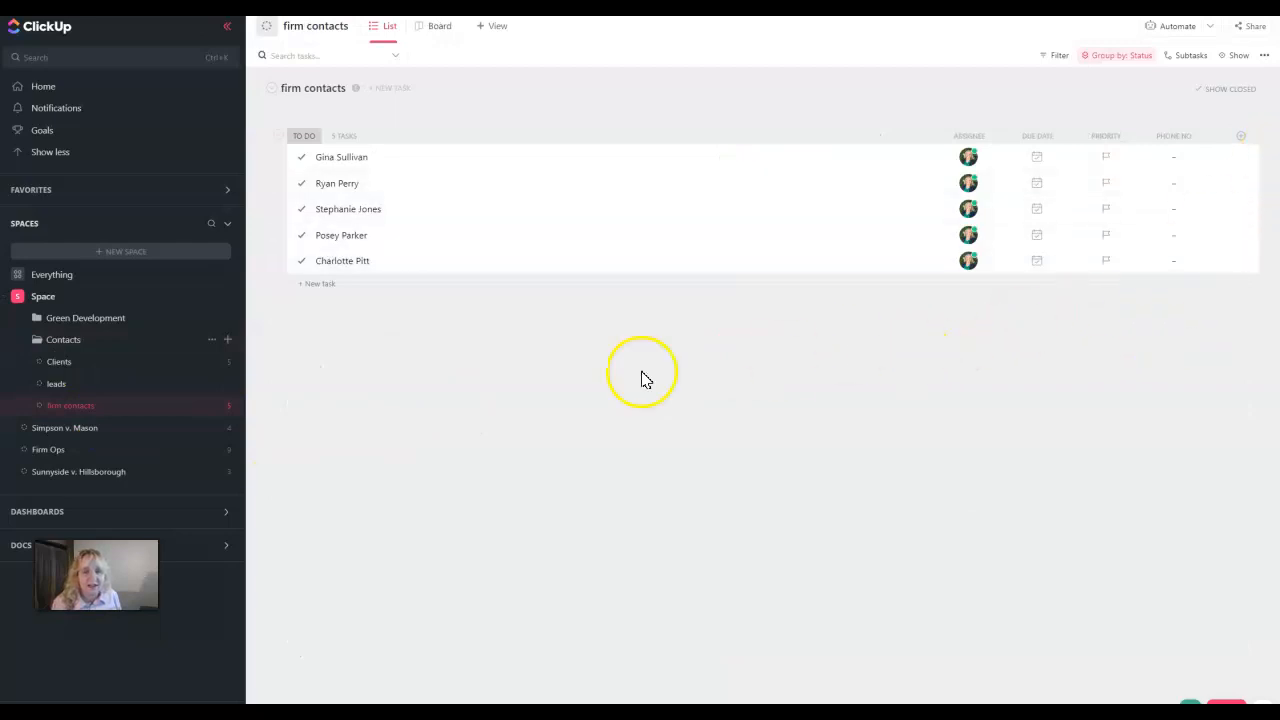
click(323, 240)
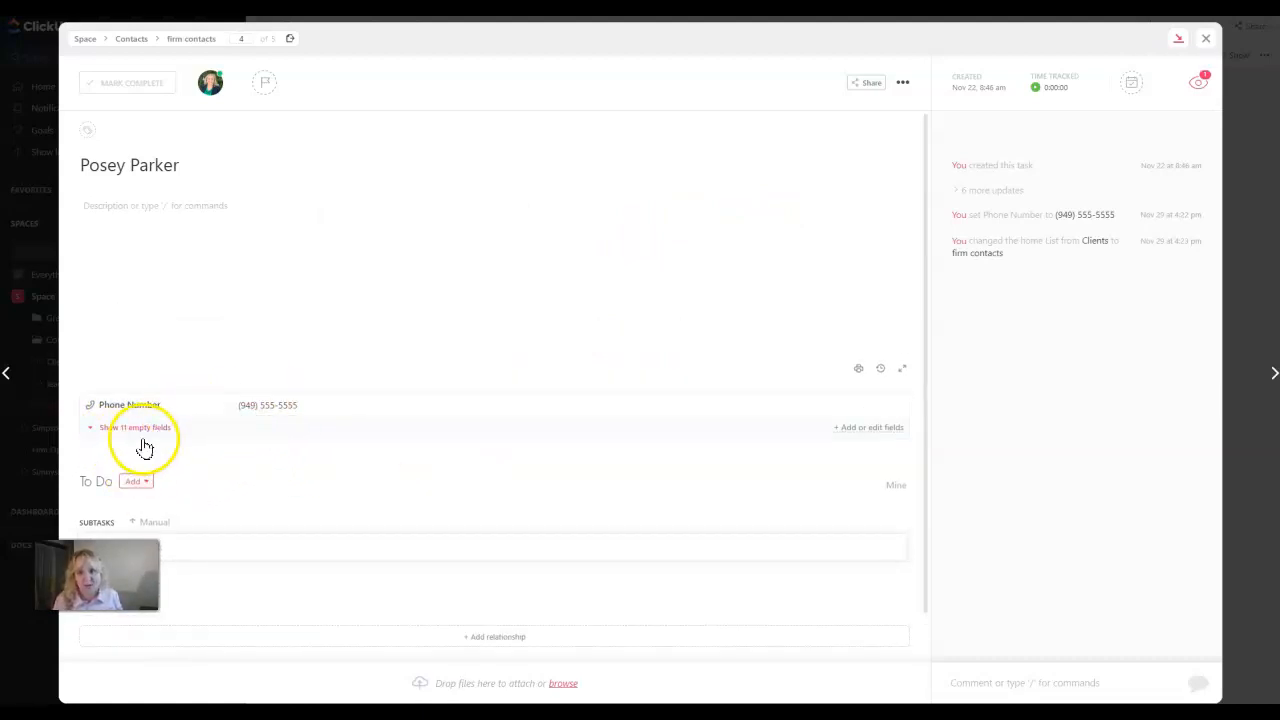
Show the firm contact's 11 empty custom fields and look through them all
click(142, 428)
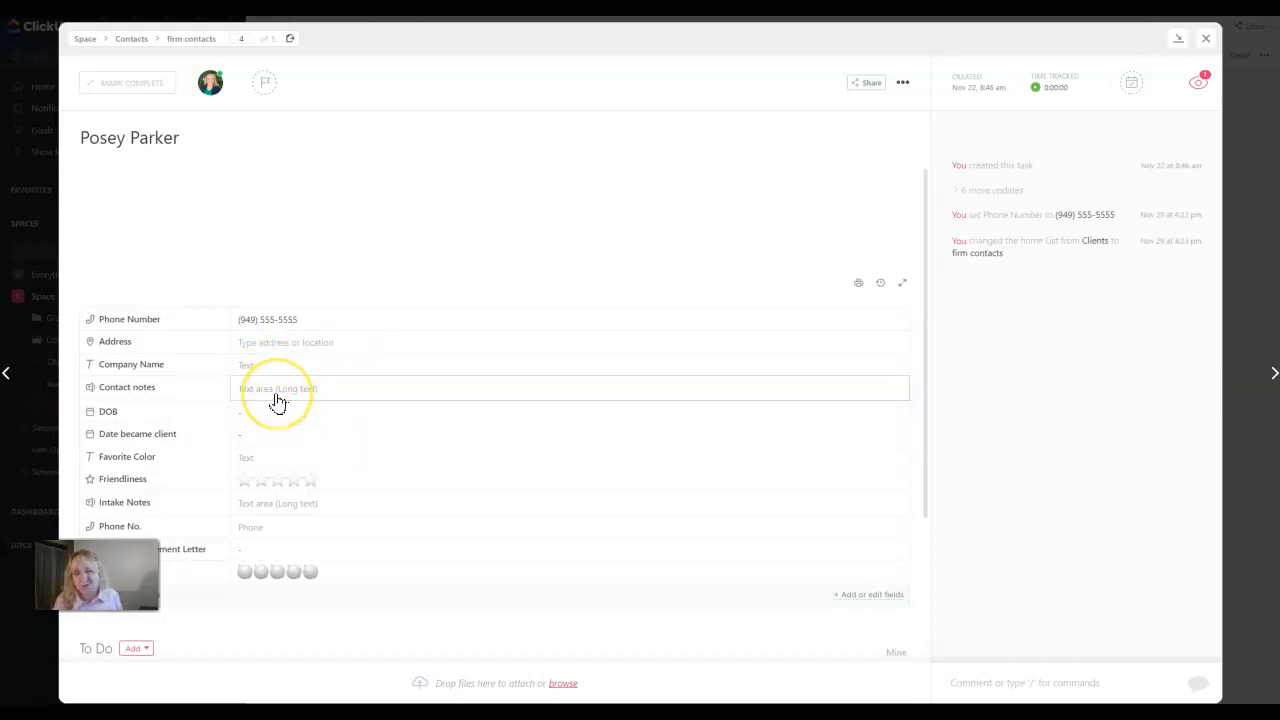
scroll(280, 415, down, 1)
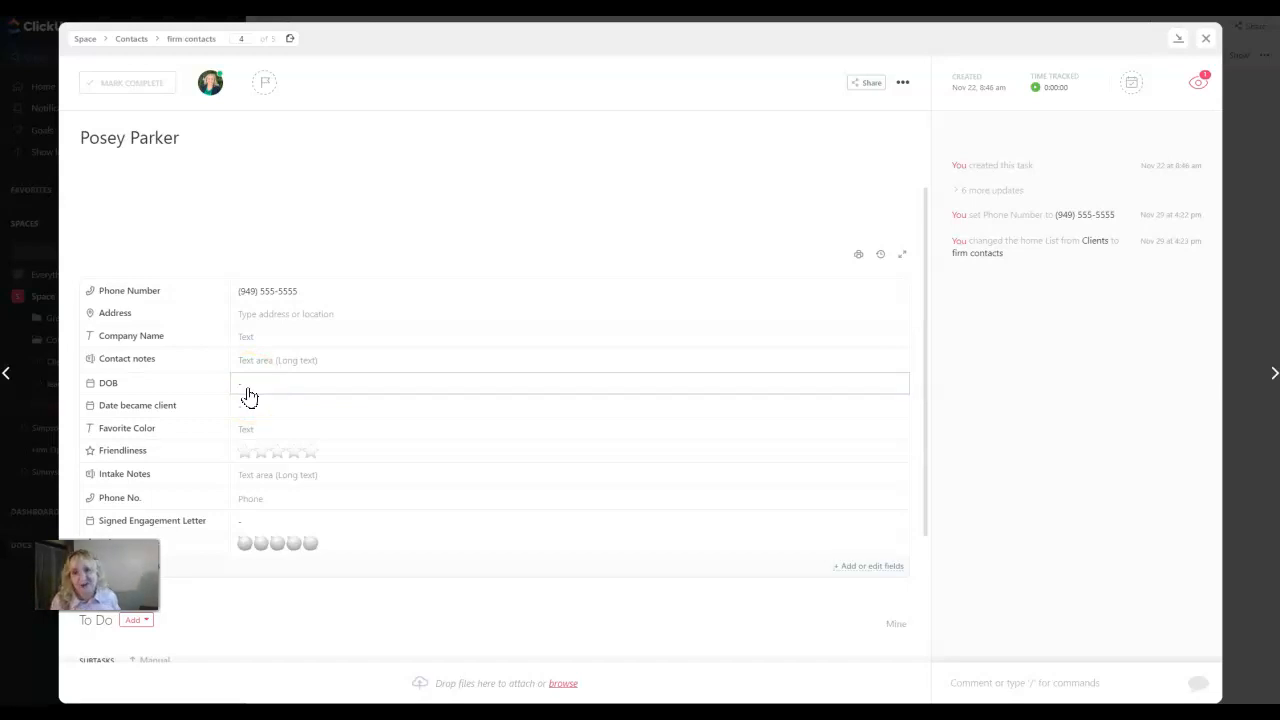
scroll(312, 424, down, 1)
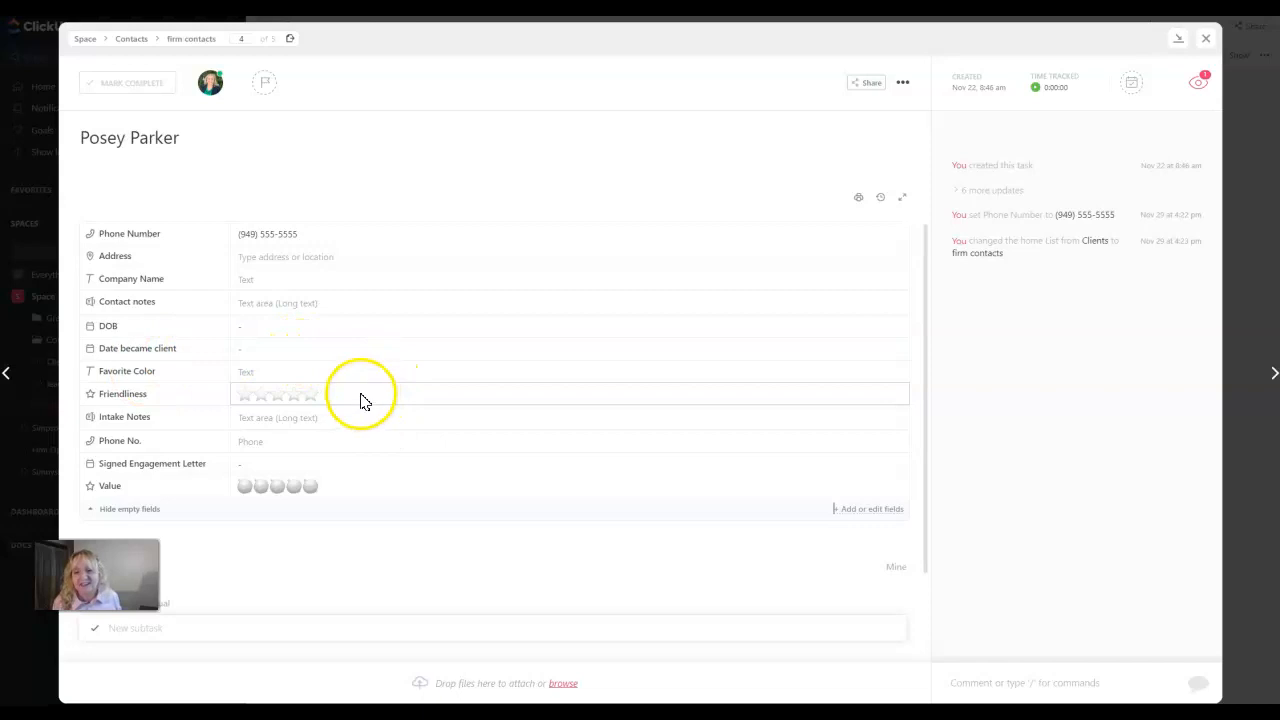
scroll(365, 393, down, 1)
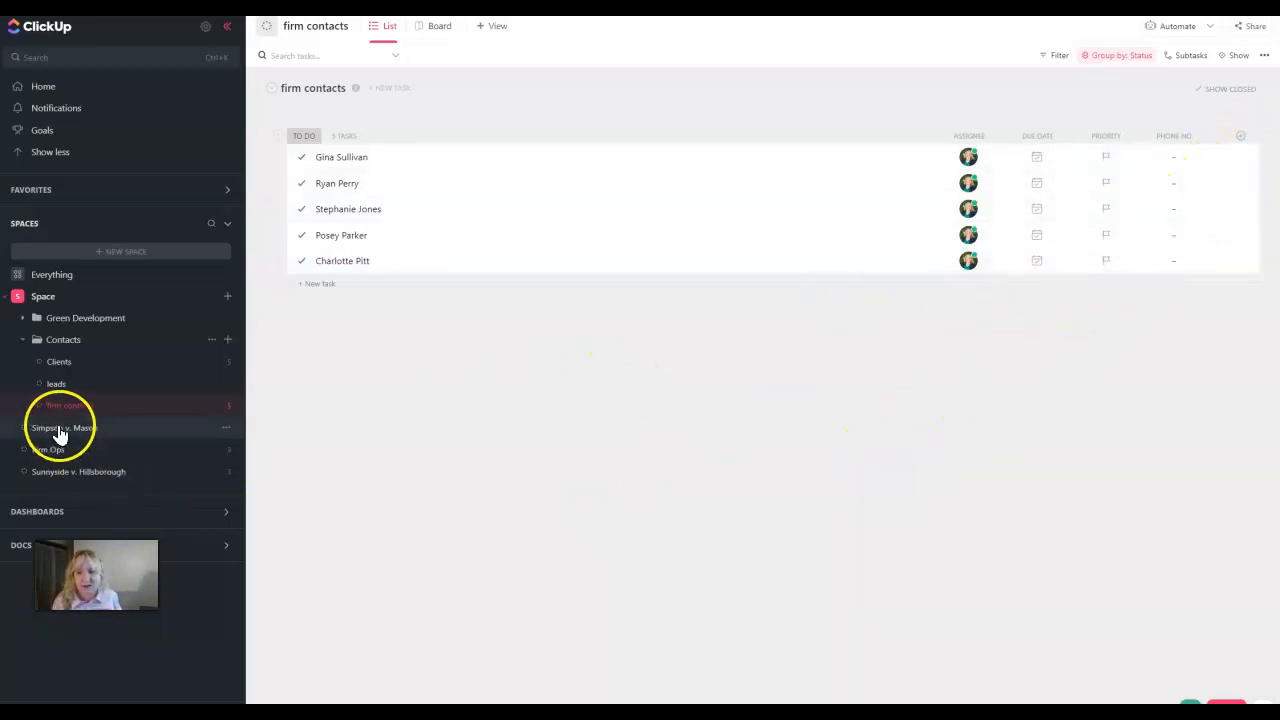
Add the existing Phone field from the library as a column in the firm contacts list
click(1244, 140)
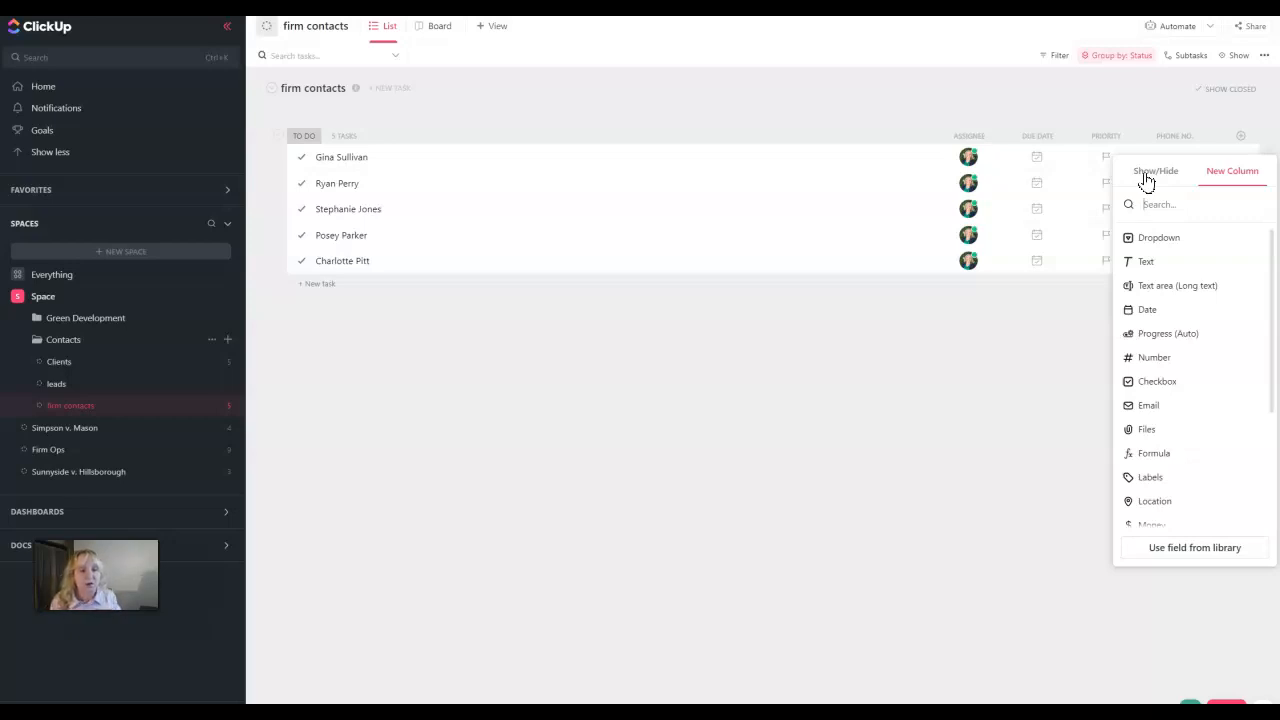
click(1177, 557)
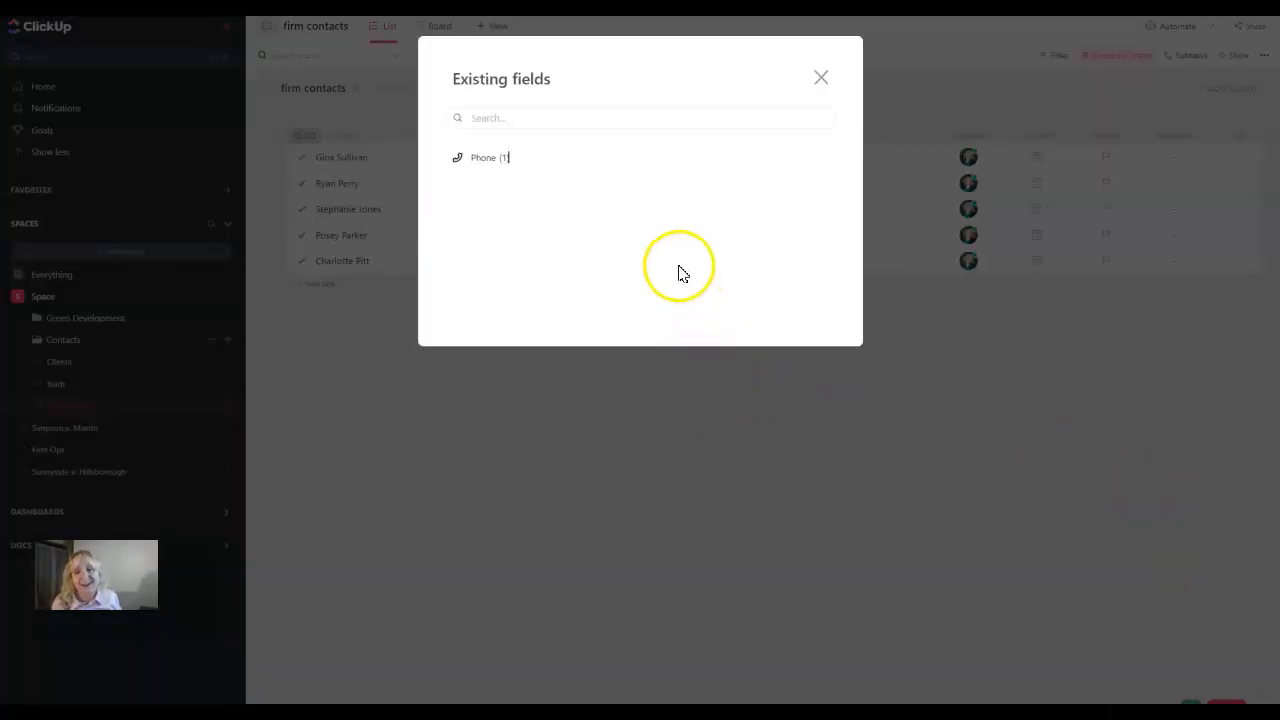
click(484, 165)
mouse_move(571, 198)
click(527, 190)
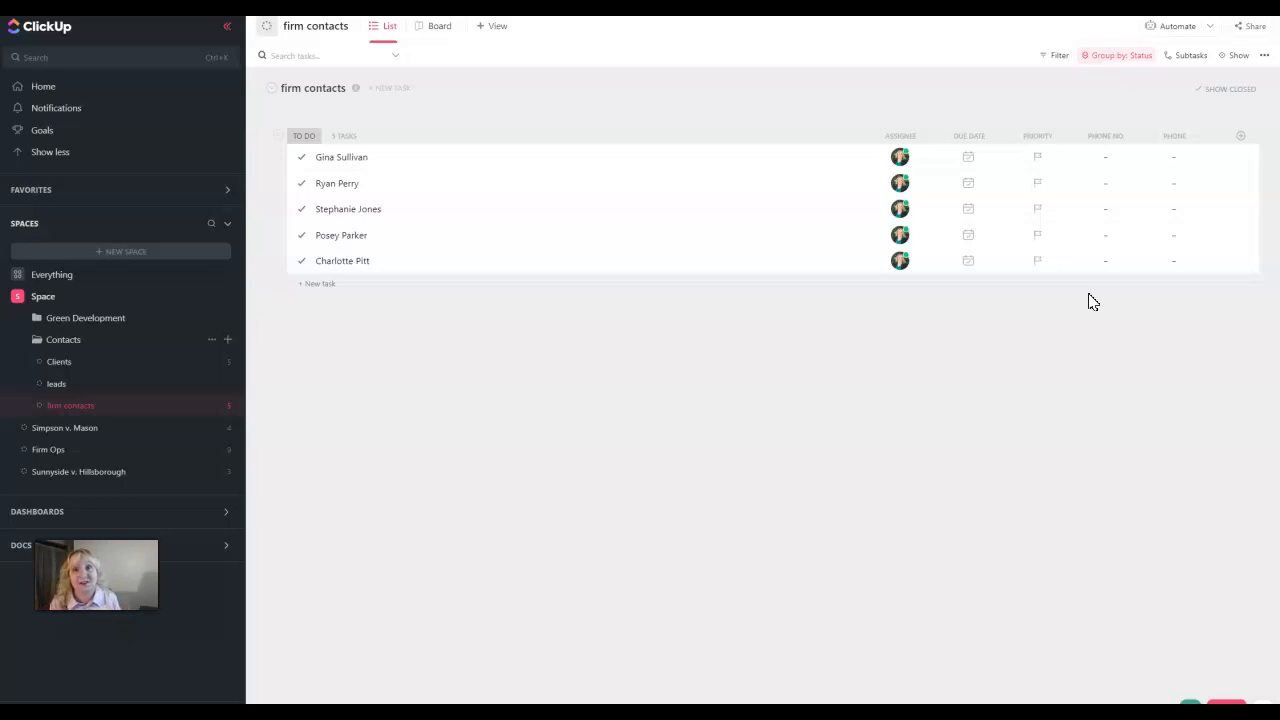
Add a new client task named 'Ro Co' to the Clients list
click(734, 346)
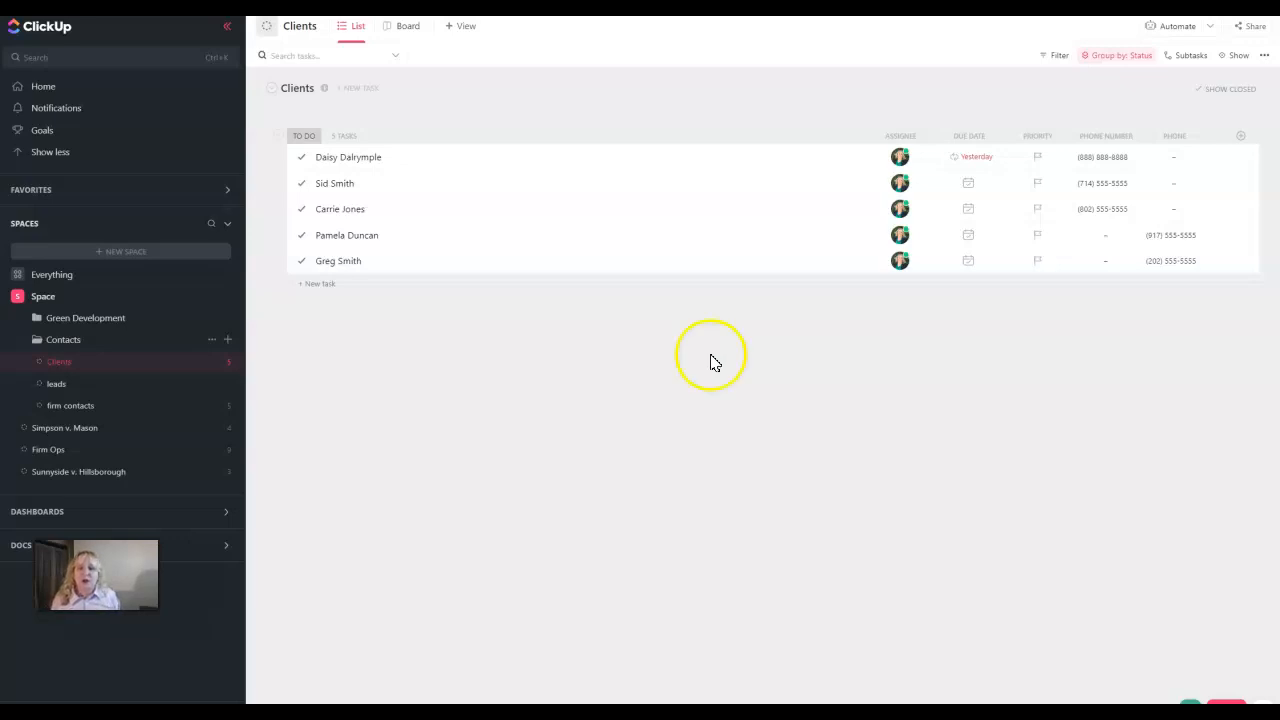
click(318, 284)
text(Ro)
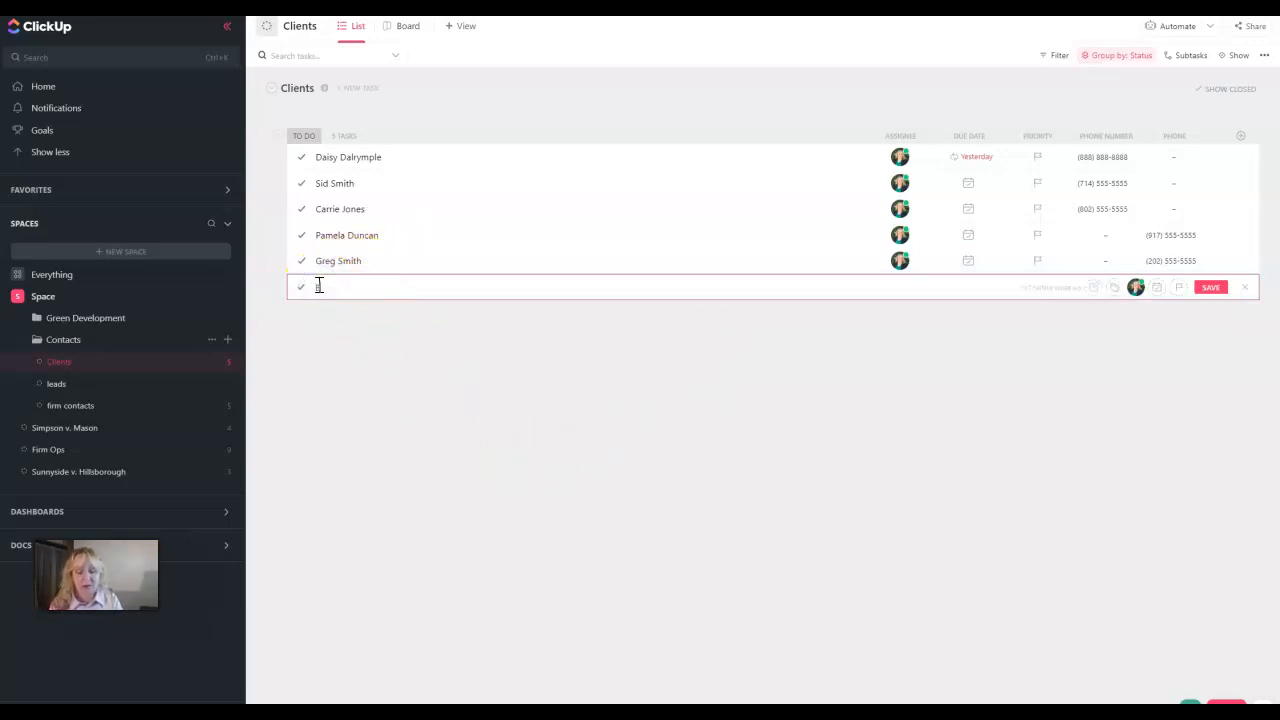
text( Co)
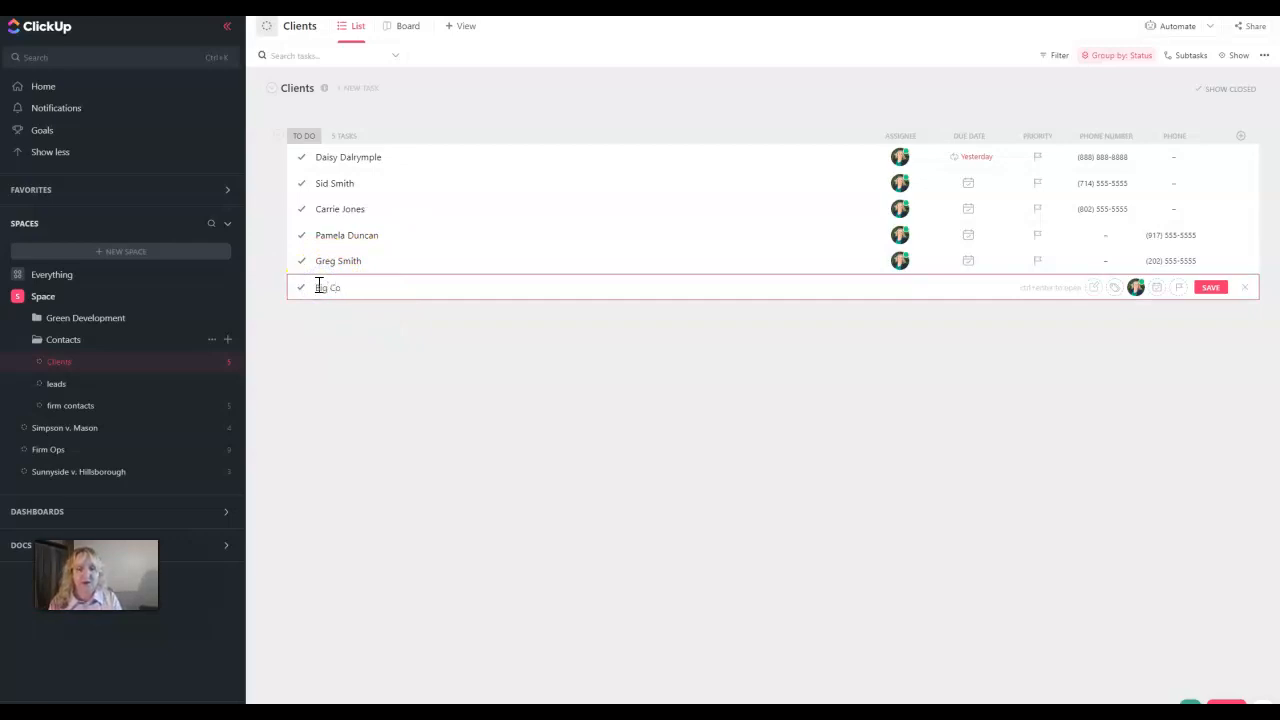
key(Return)
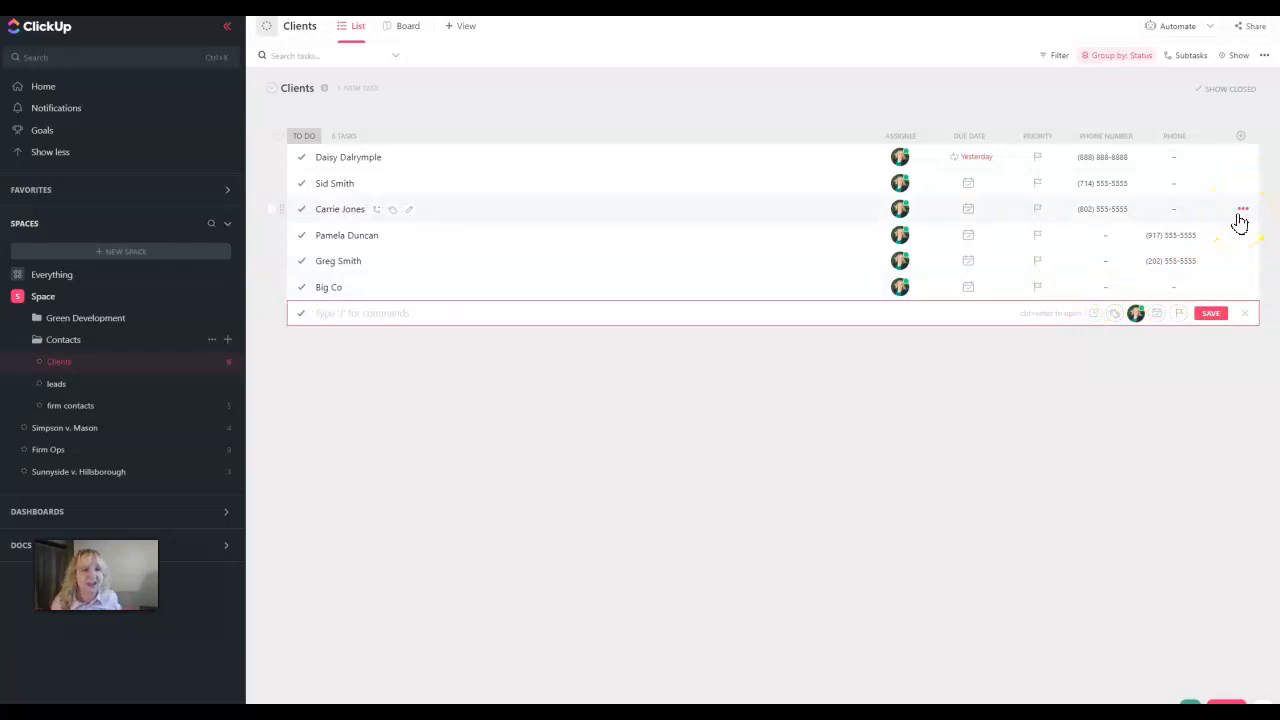
Create a Relationship column named Company Contact linked to the firm contacts list in the Contacts folder
click(1241, 136)
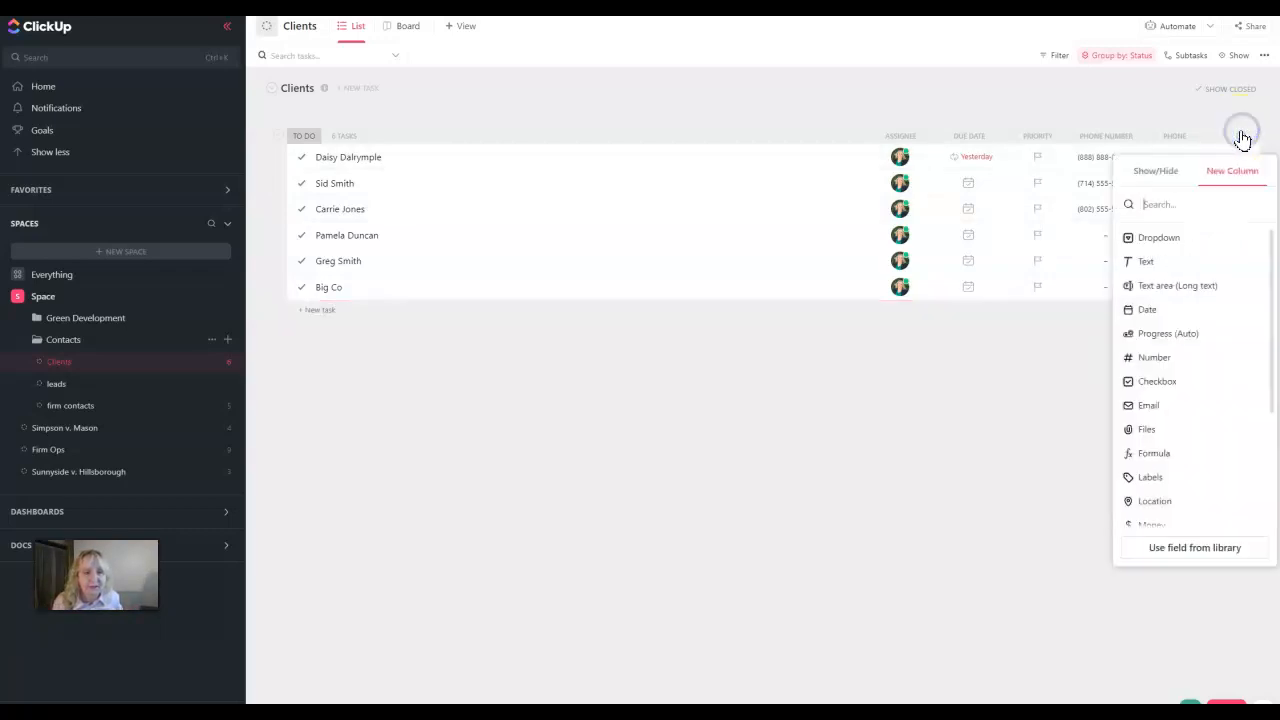
scroll(1209, 399, down, 4)
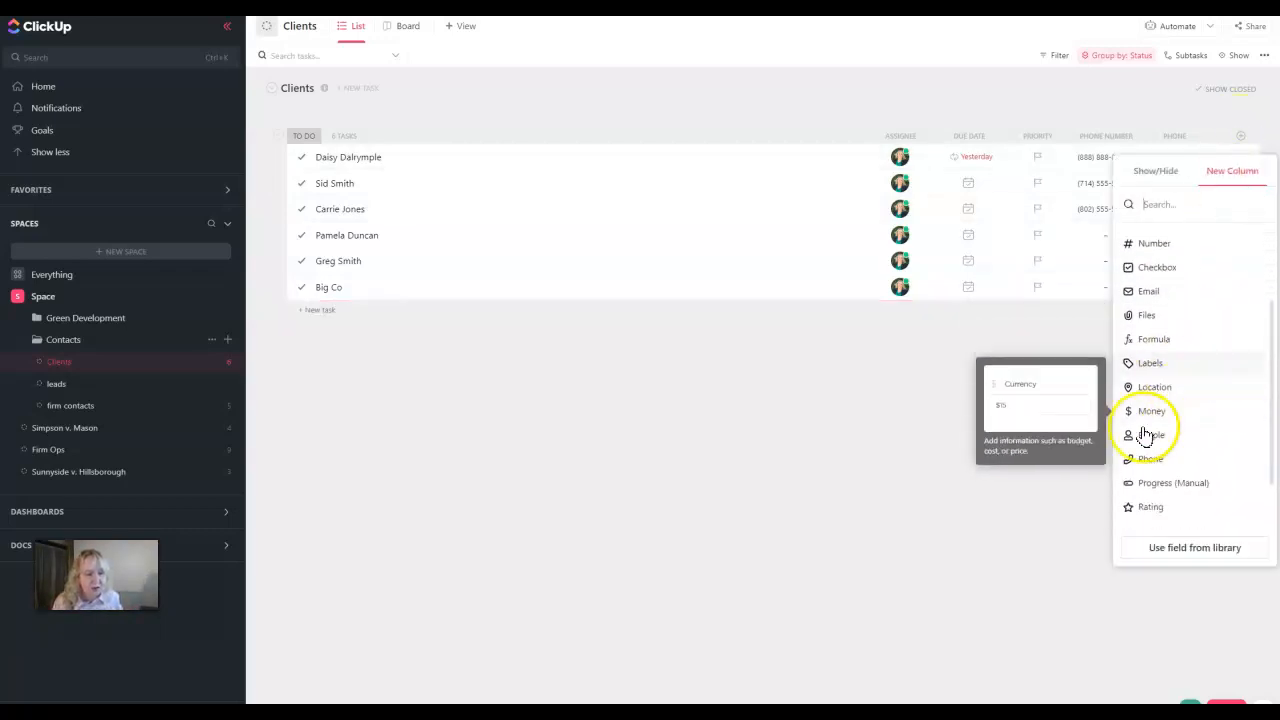
click(1158, 468)
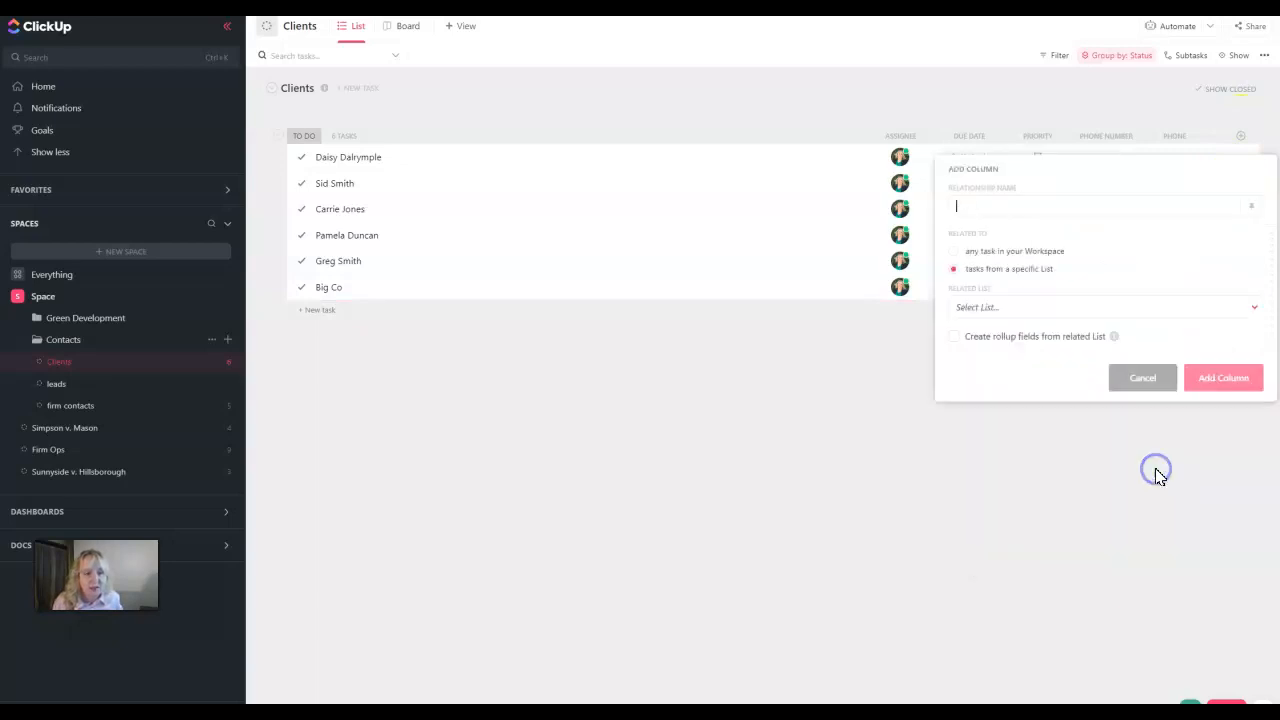
text(Comp)
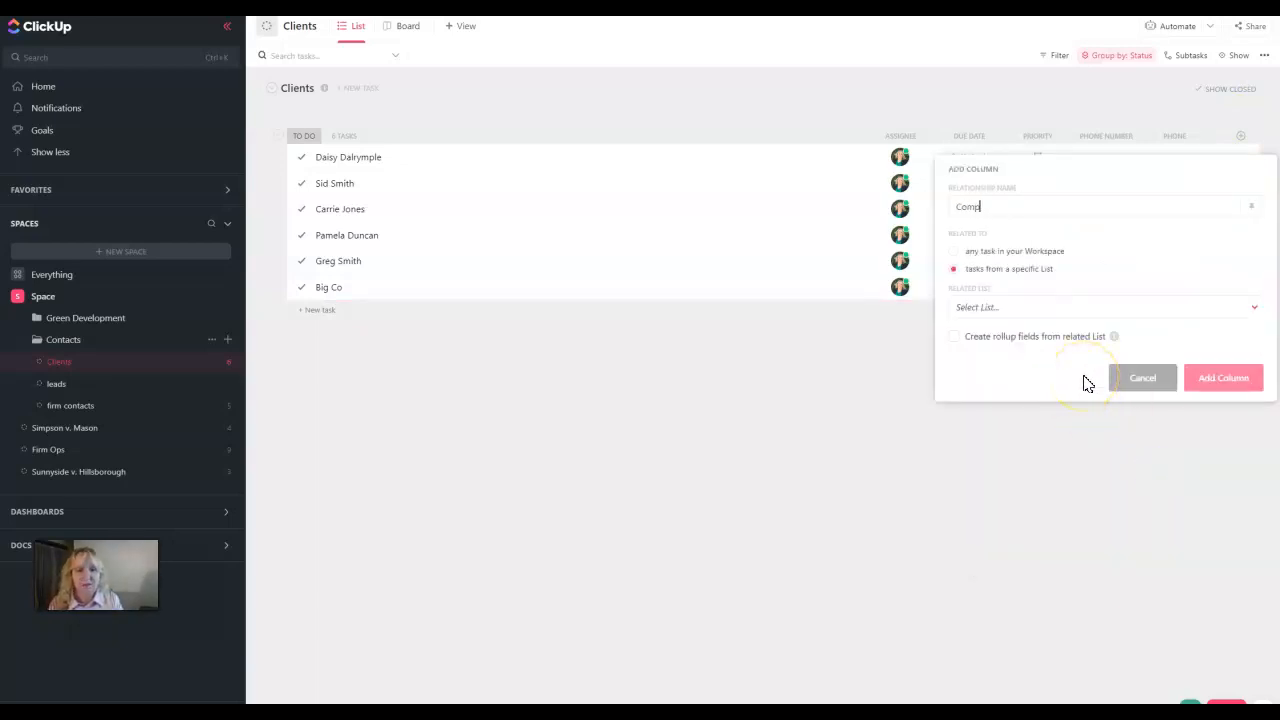
text(any Contact)
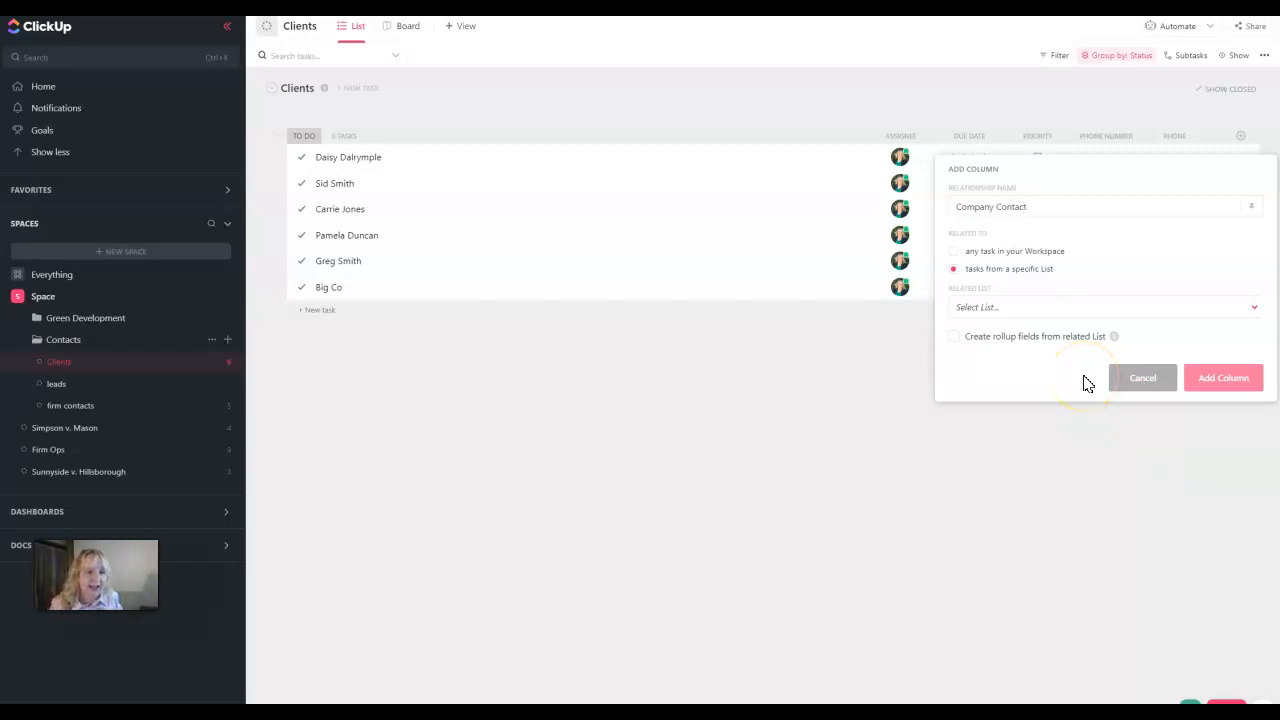
click(1000, 308)
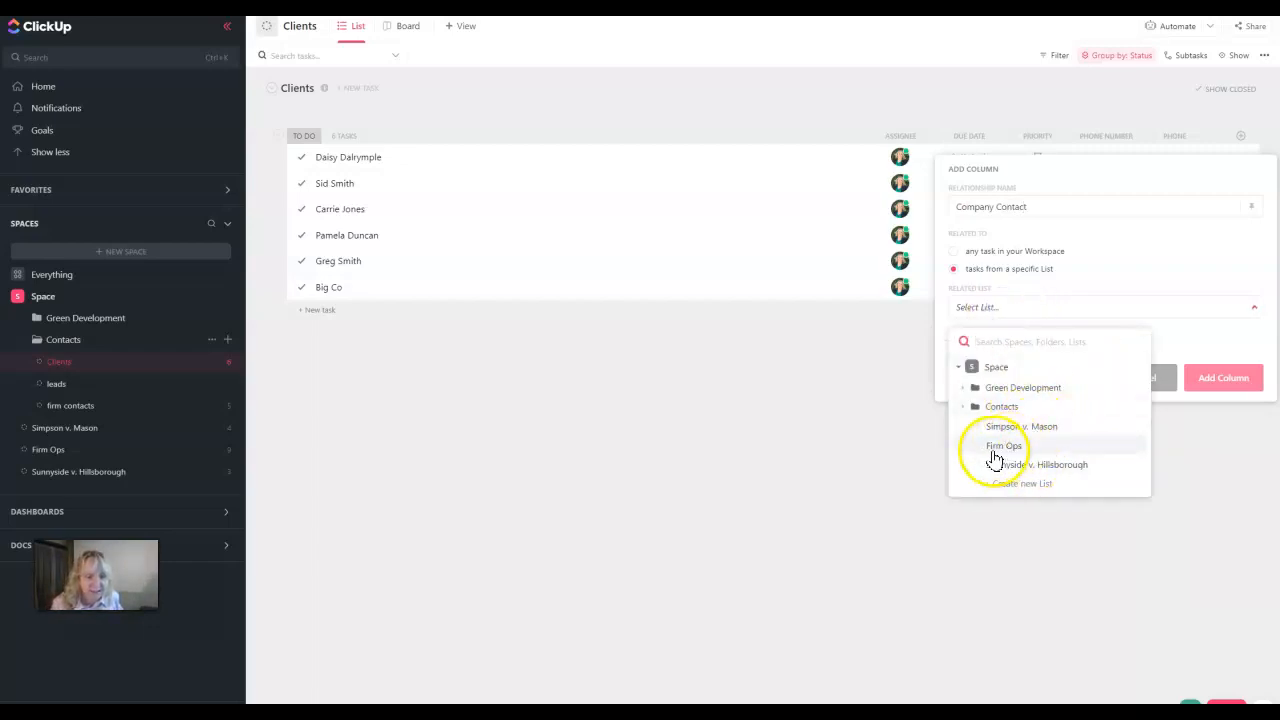
click(961, 407)
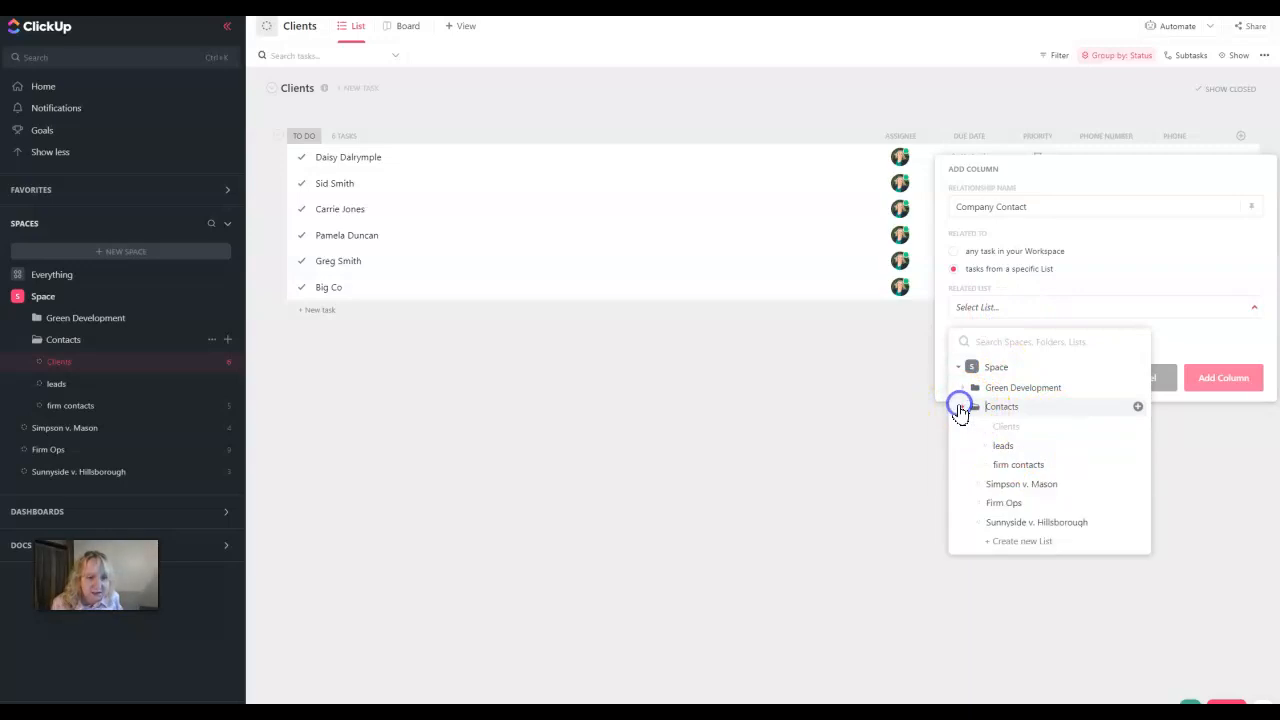
click(1010, 464)
click(1228, 370)
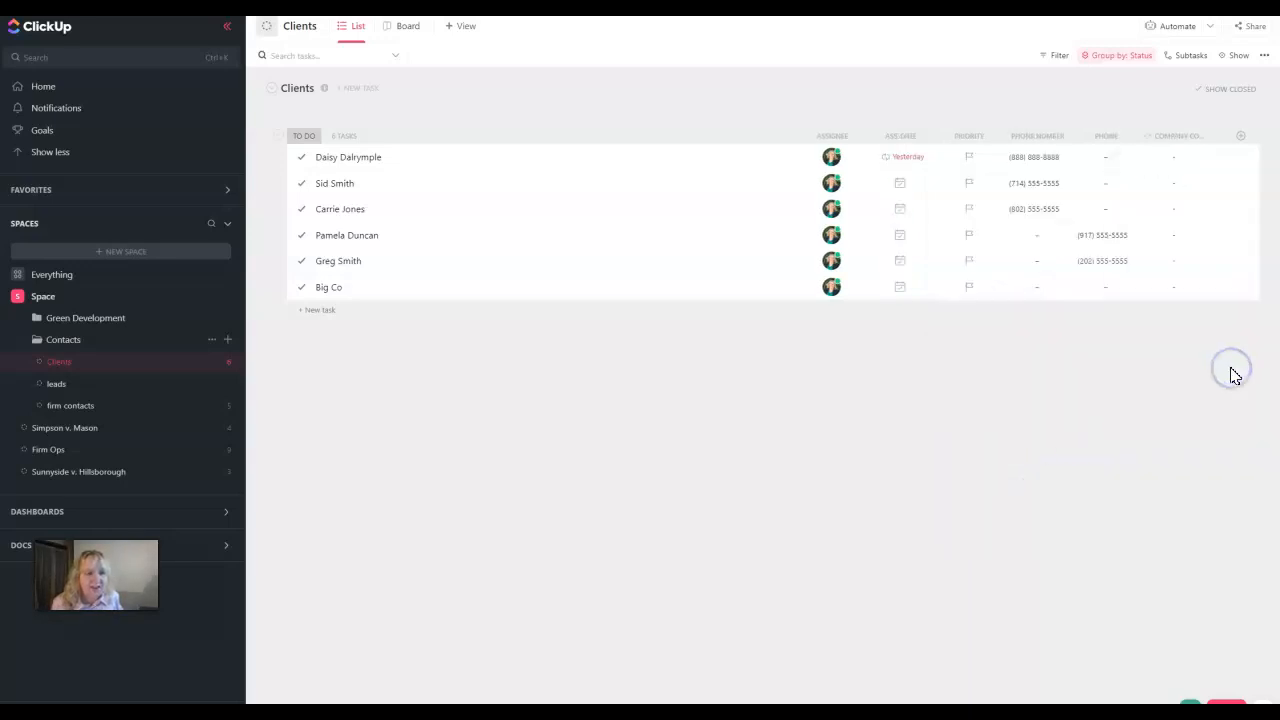
Link Big Co to a firm contact in its Company Contact cell
click(1175, 290)
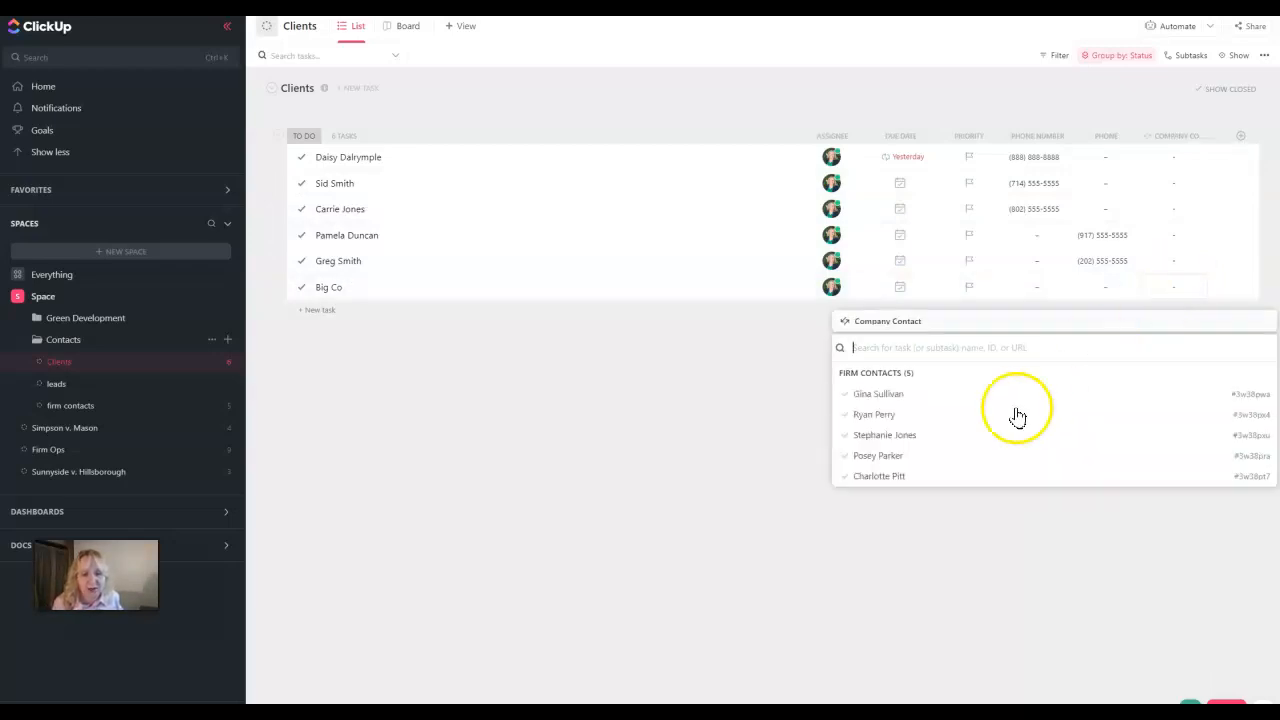
click(893, 477)
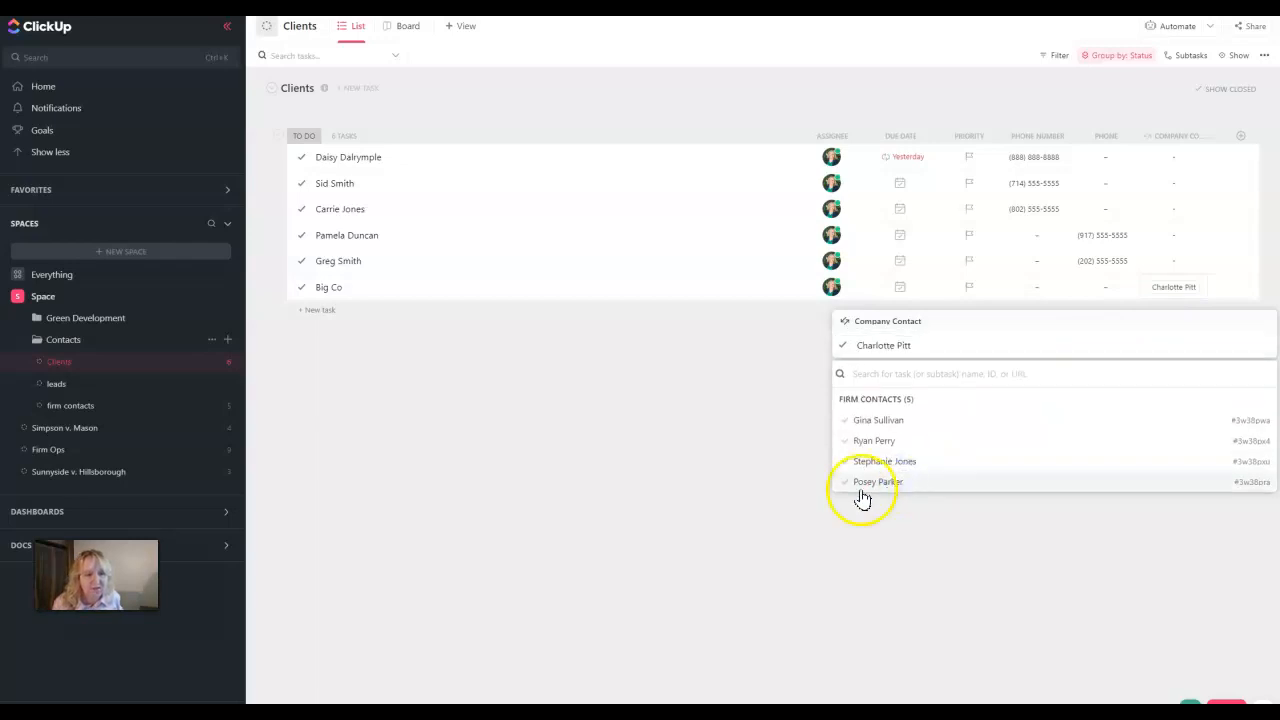
click(726, 466)
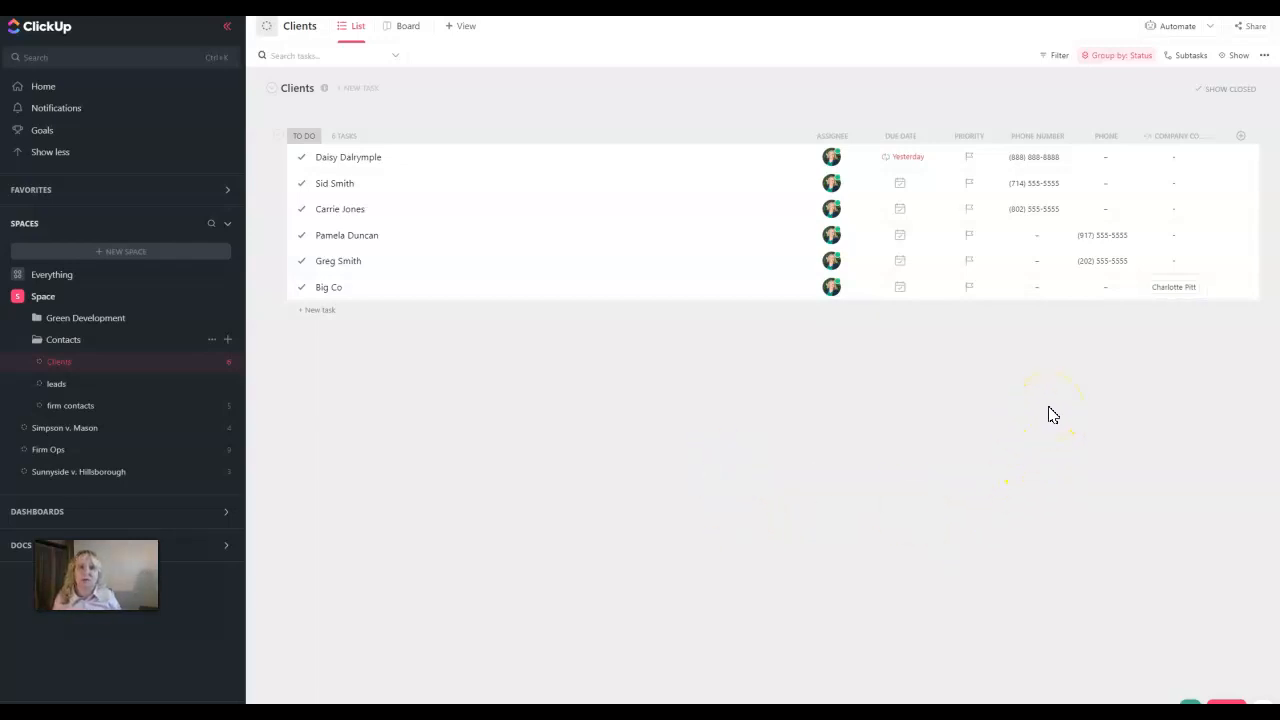
click(1055, 410)
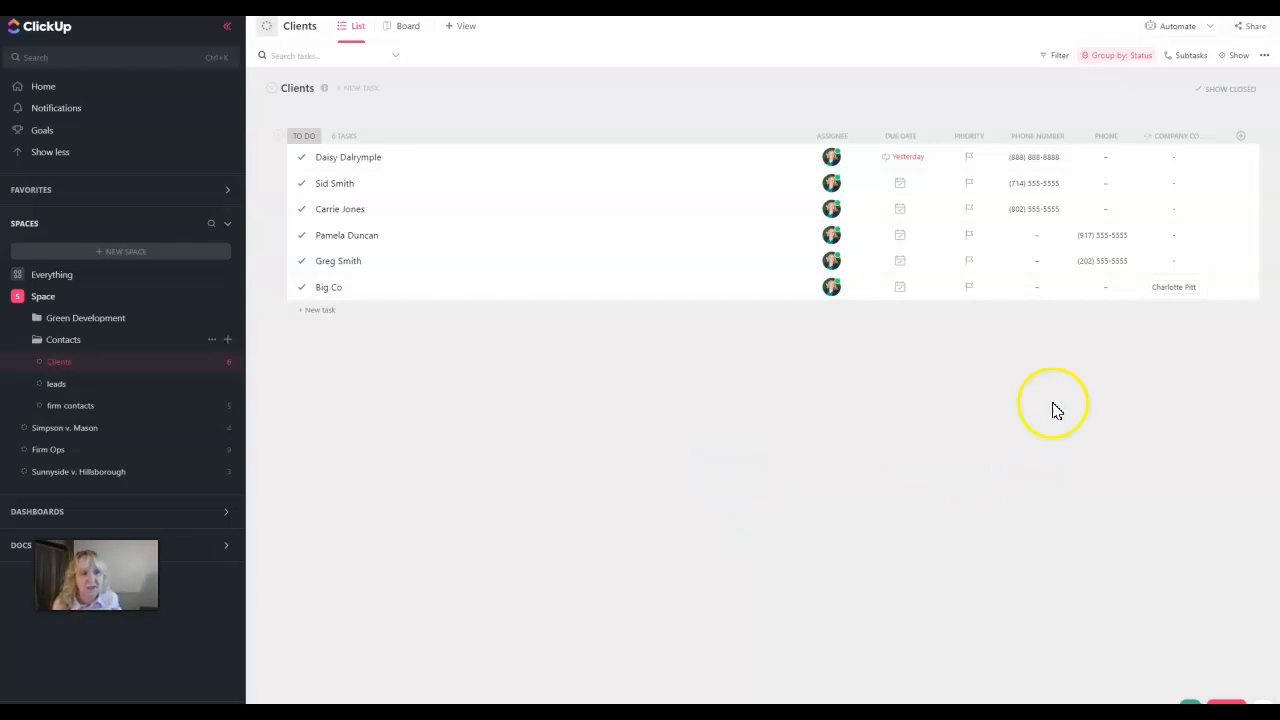
Start a new Rollup column named Contact Phone
click(1242, 136)
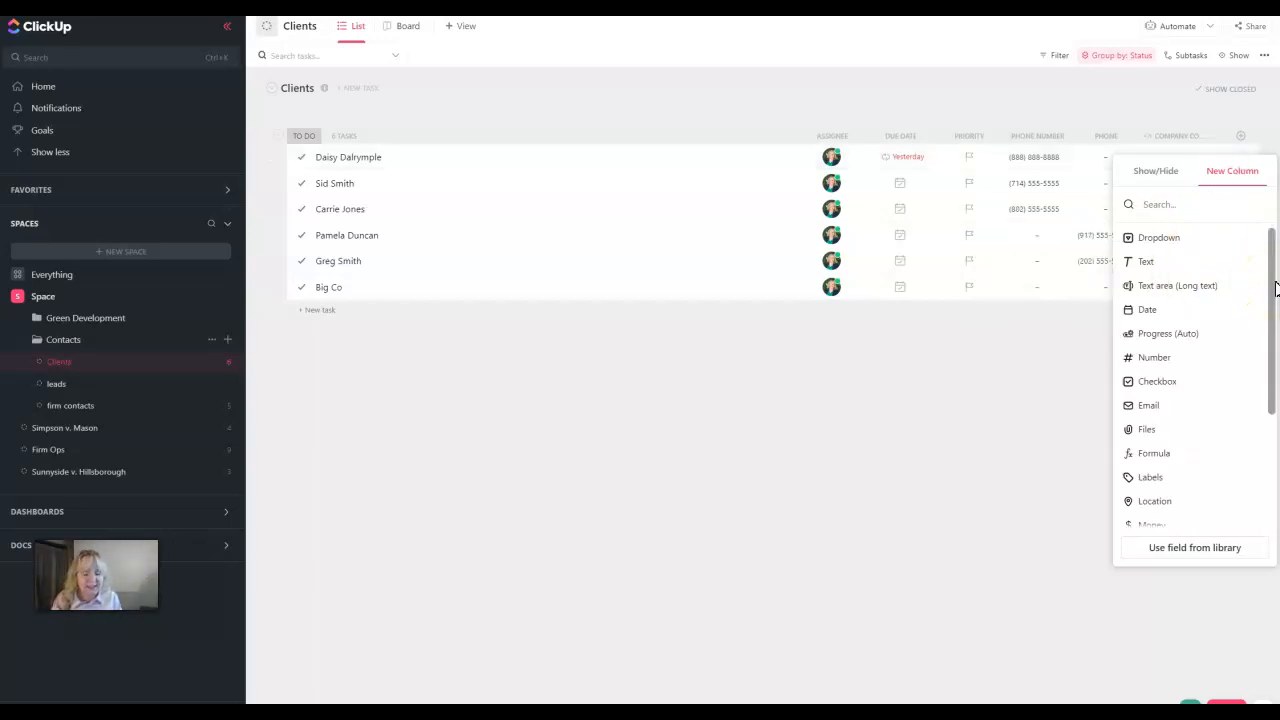
scroll(1180, 428, down, 3)
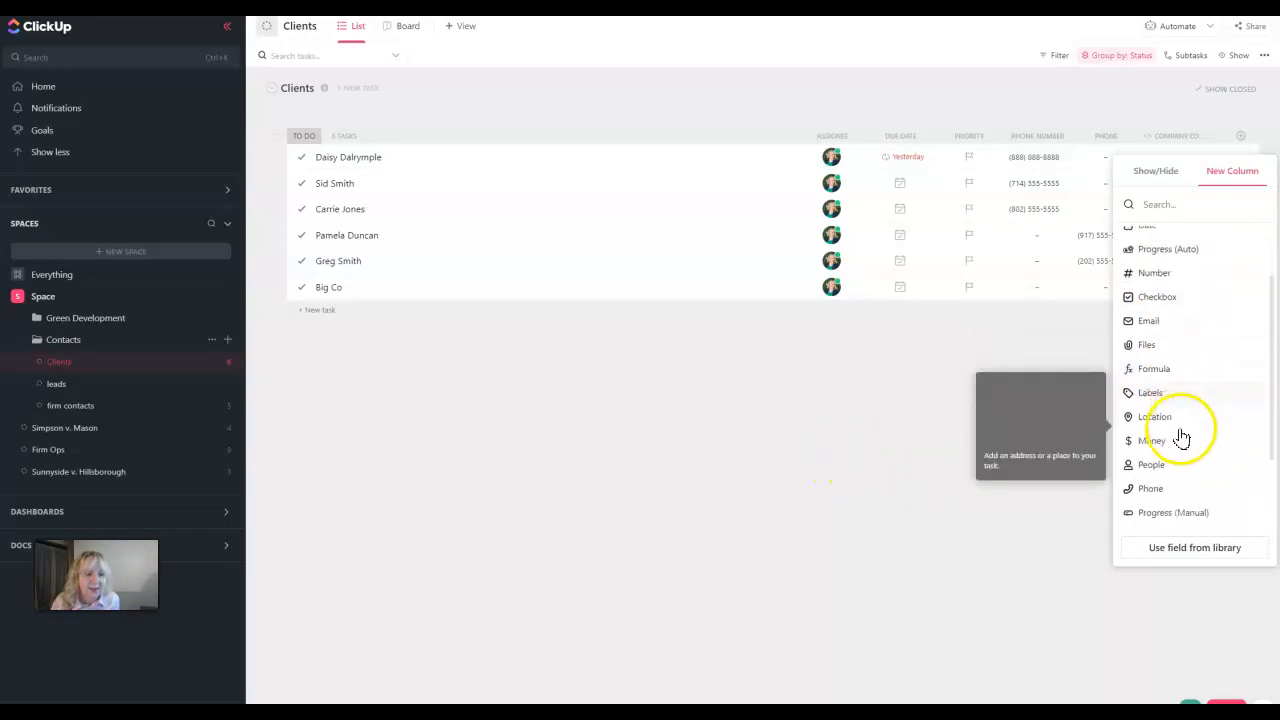
scroll(1170, 503, down, 1)
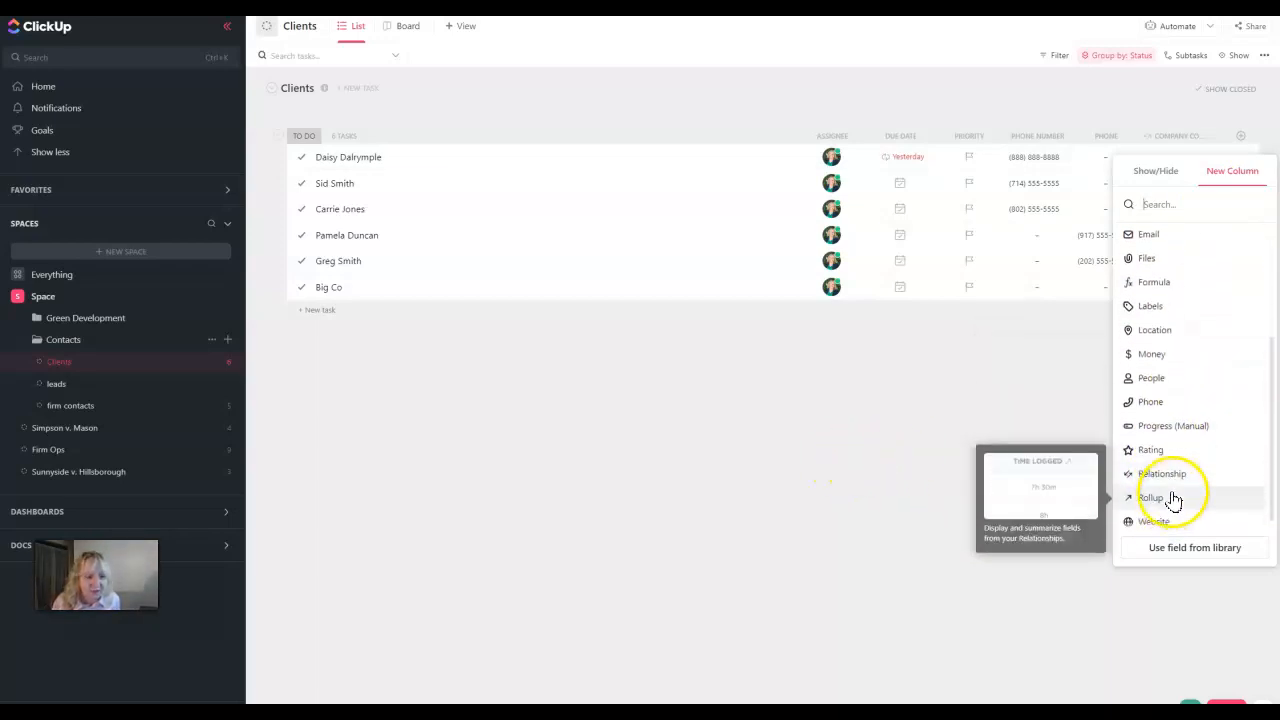
click(1173, 498)
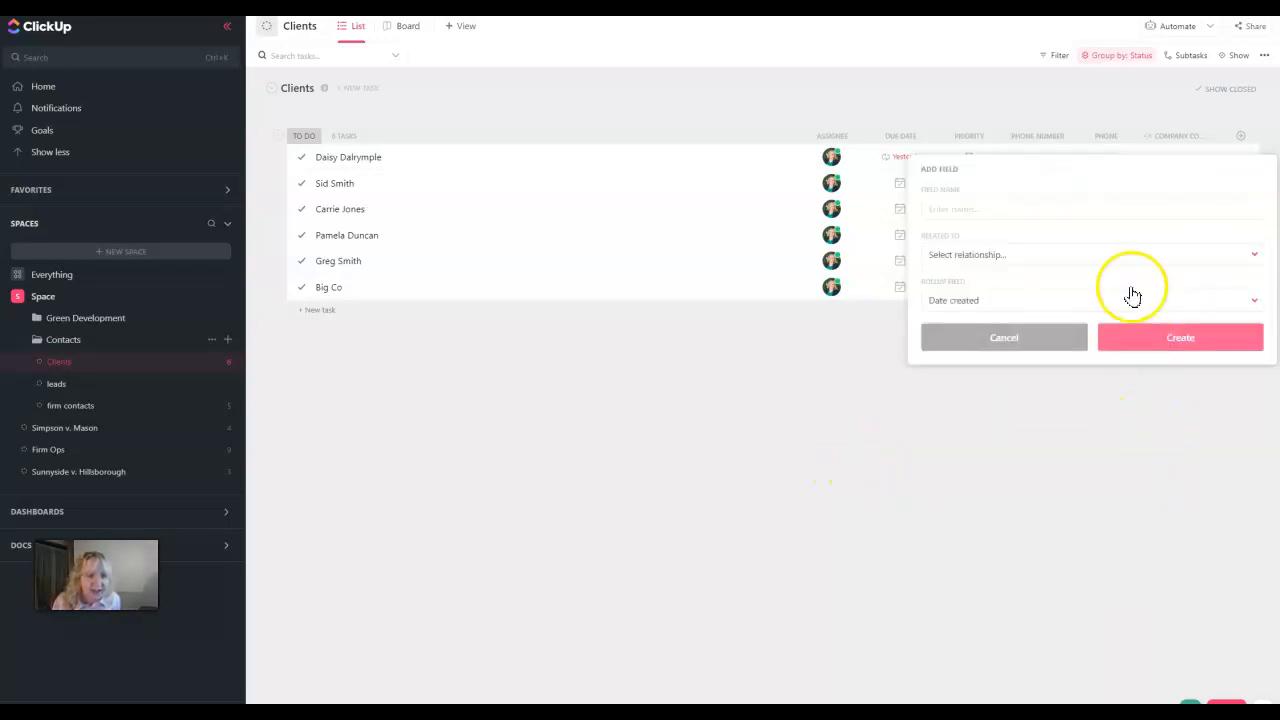
click(972, 206)
text(Contact Phone)
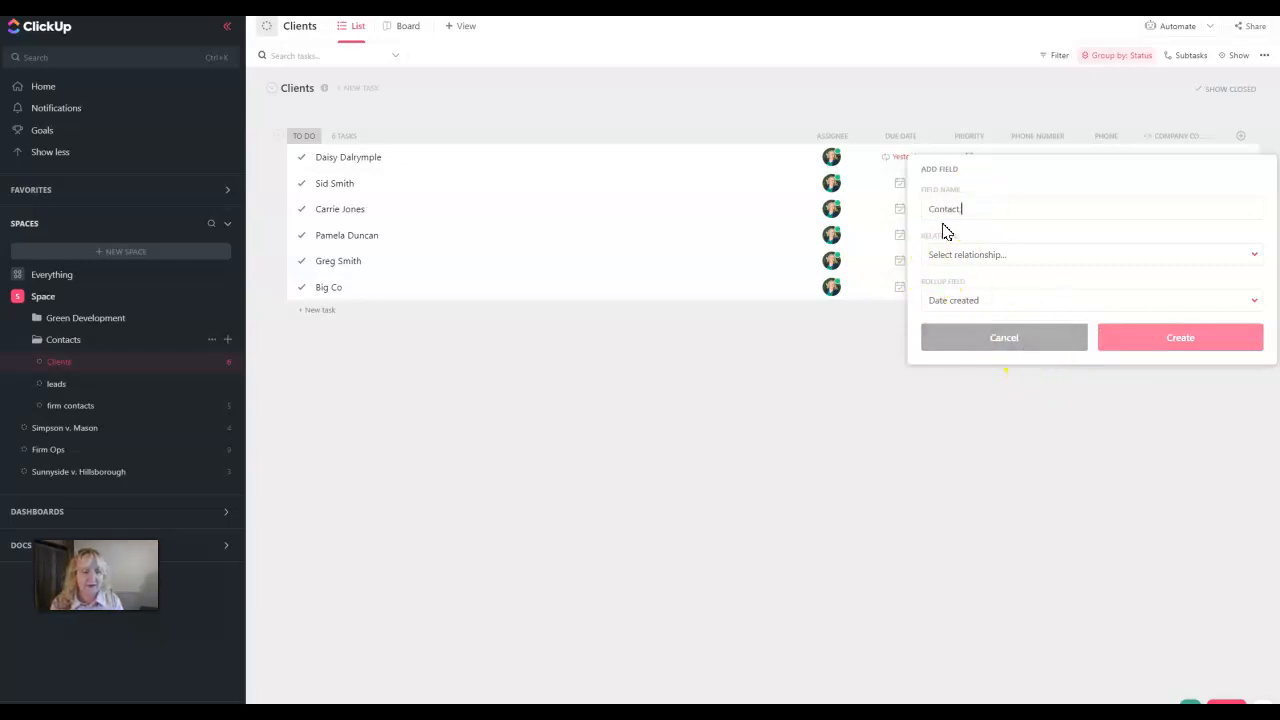
Roll up Phone Number via Company Contact, create the column, and widen it
click(975, 252)
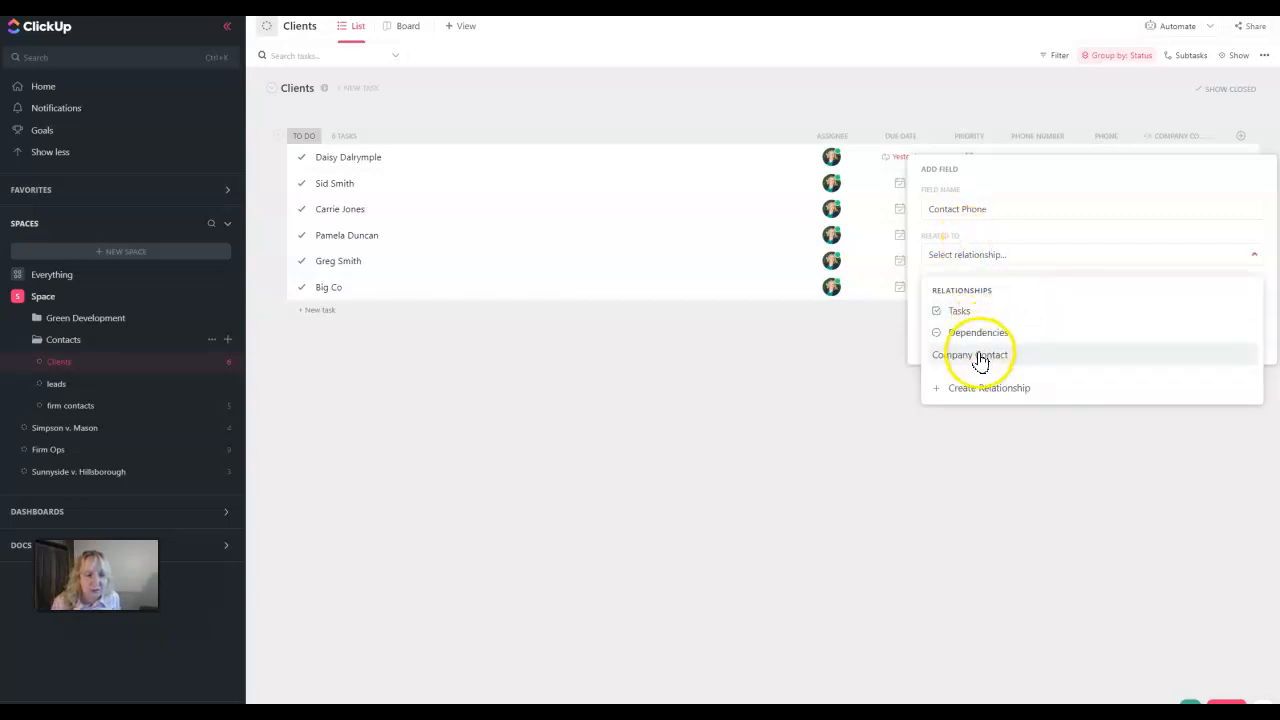
click(978, 354)
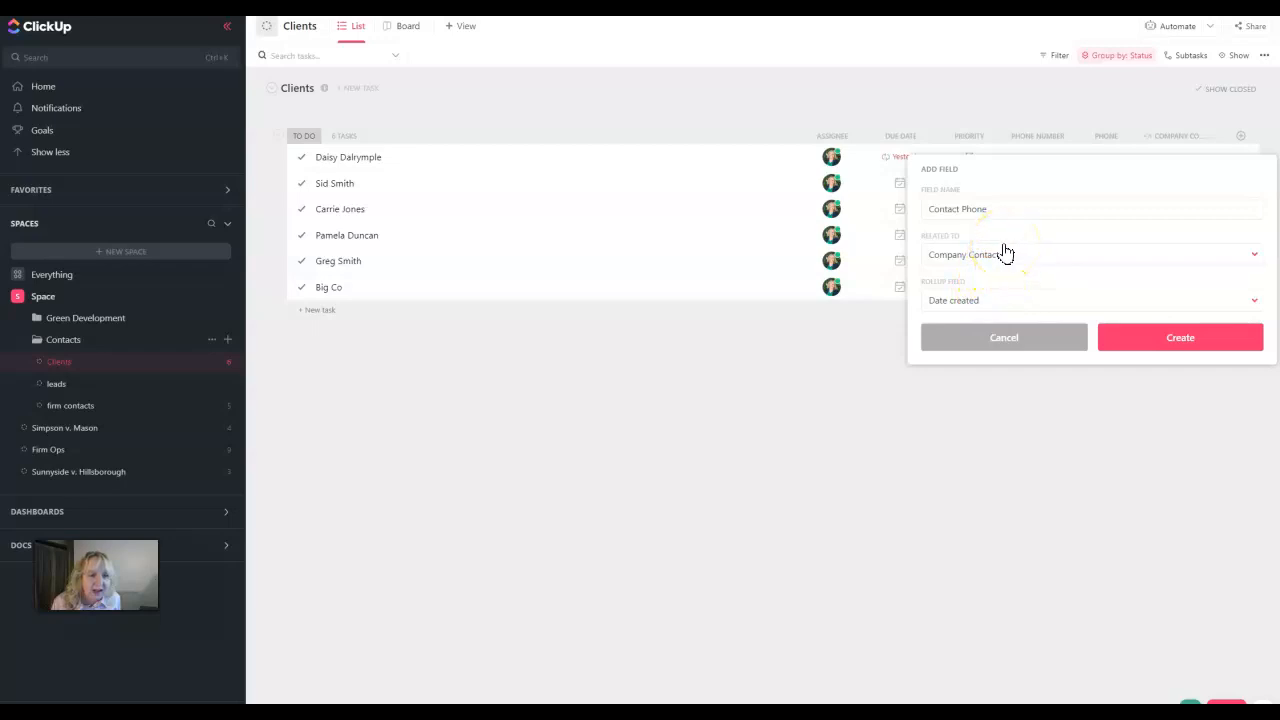
click(965, 303)
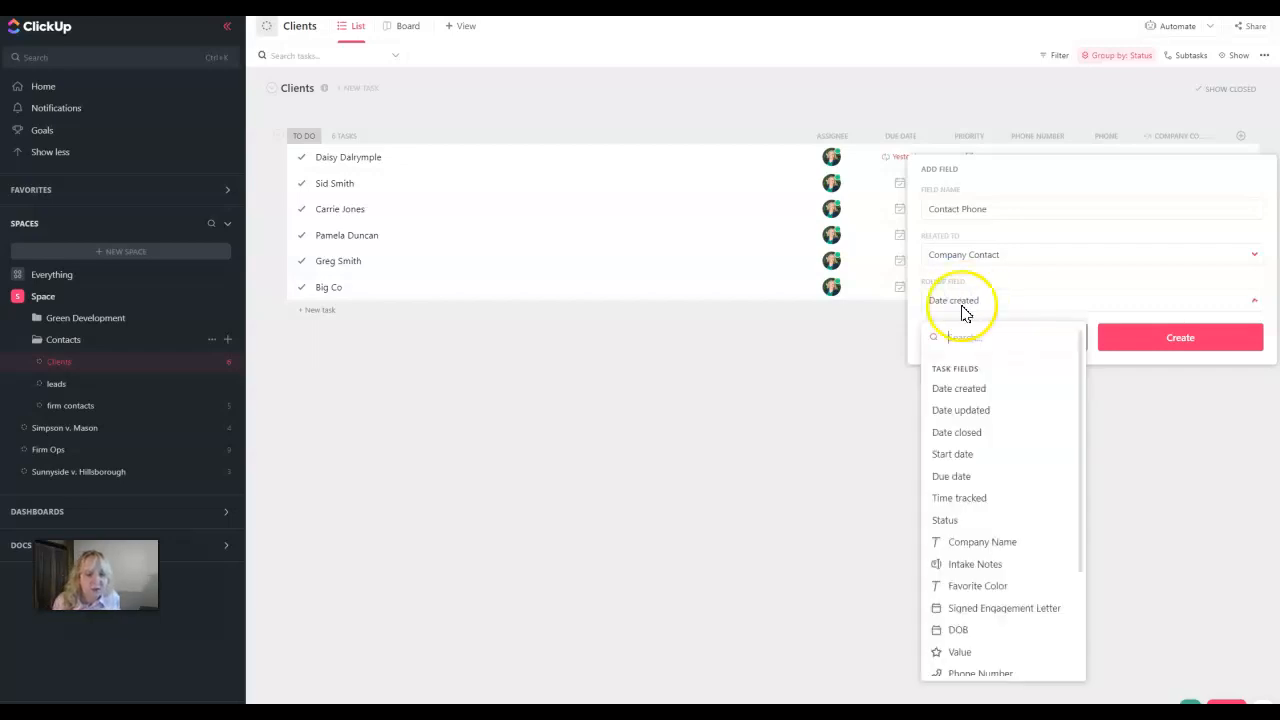
scroll(972, 621, down, 1)
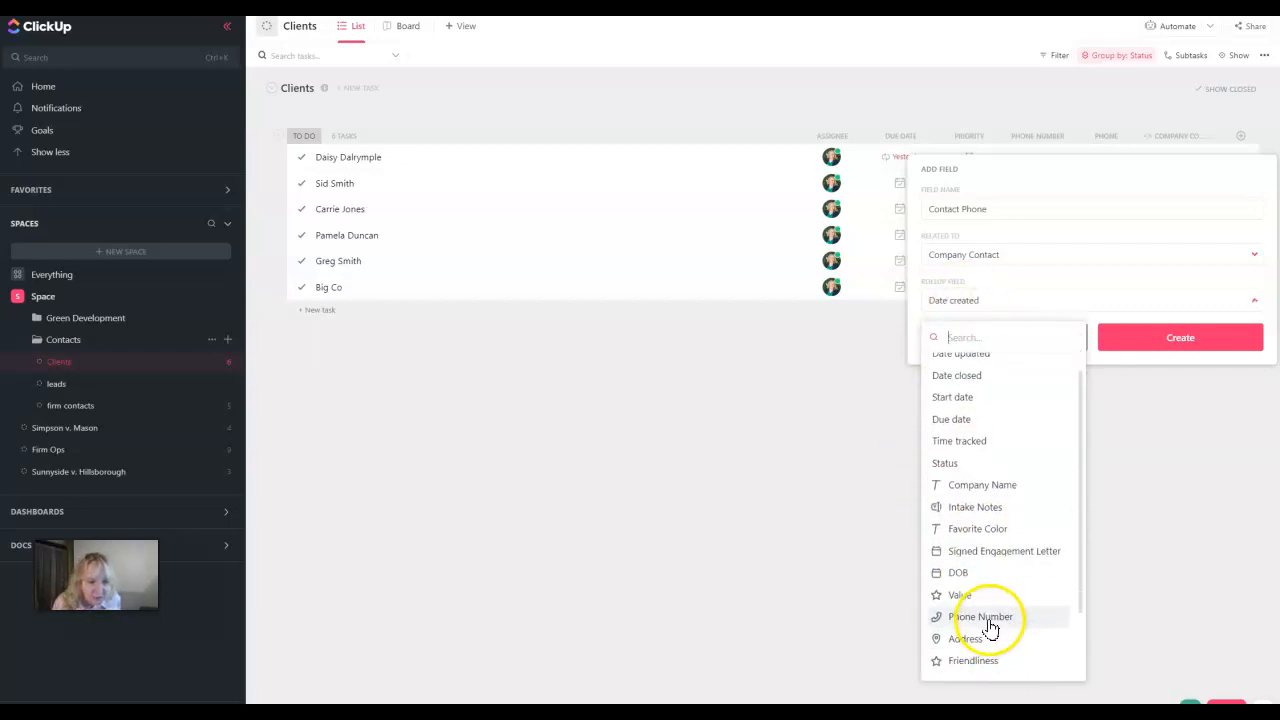
click(988, 618)
click(1180, 336)
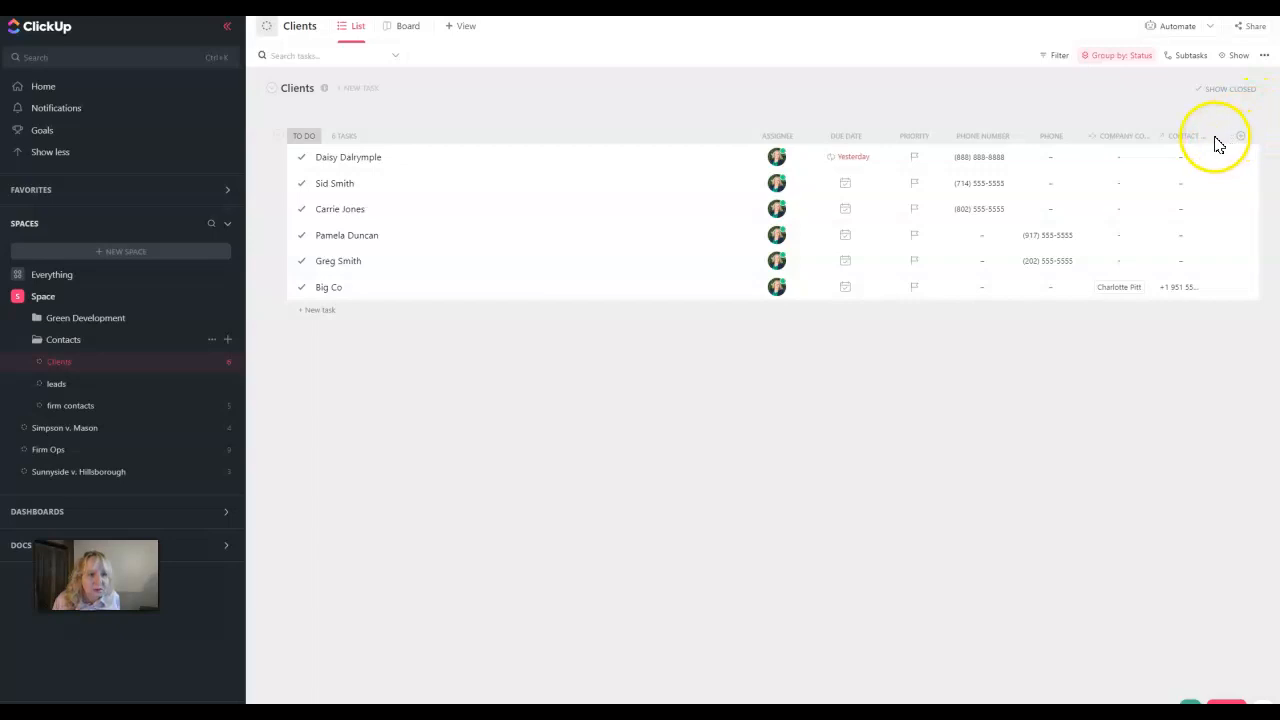
drag(1209, 135, 1249, 134)
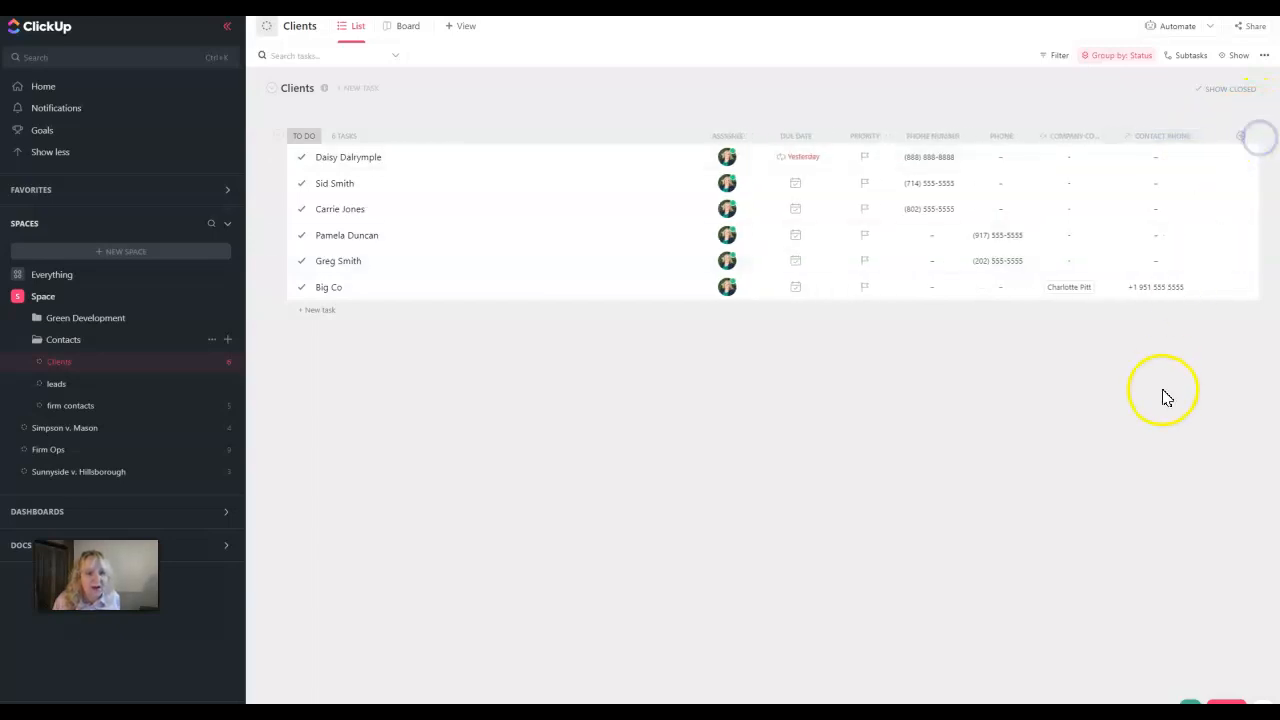